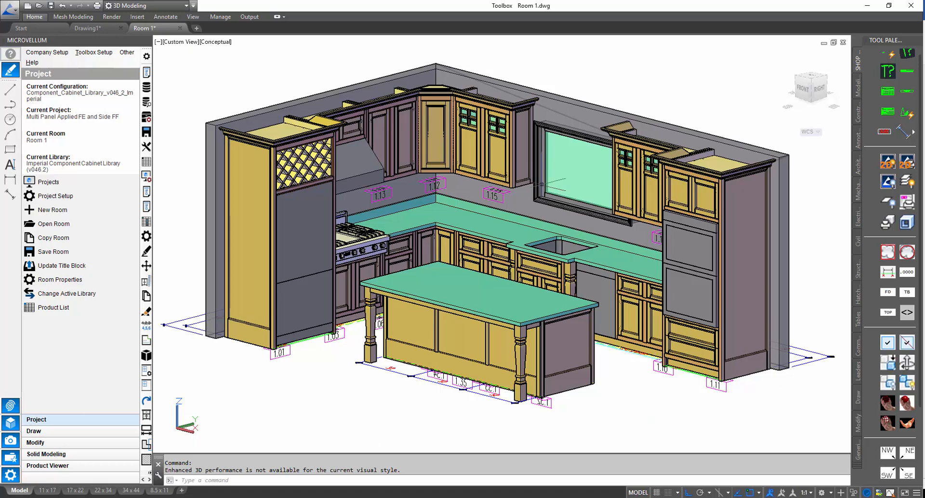
Open the product prompts of upper cabinet 1.15 beside the window and show its door options
scroll(525, 63, up, 3)
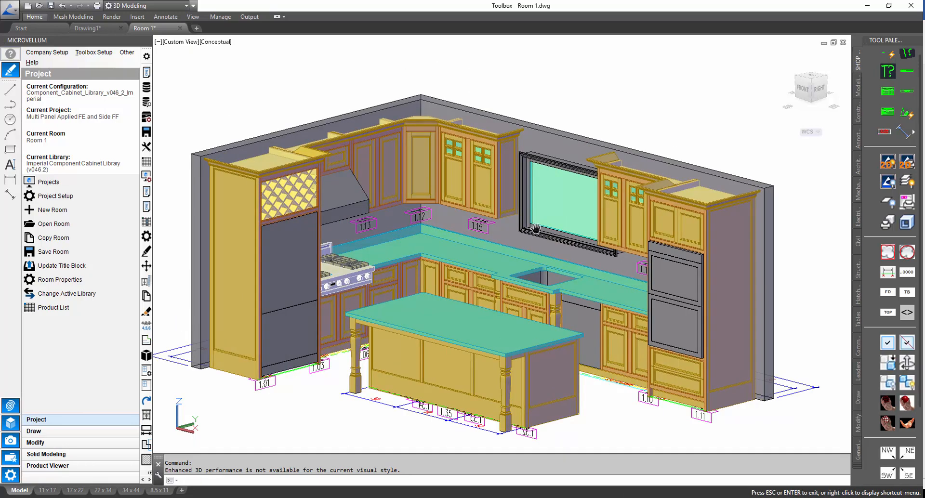
scroll(492, 140, up, 5)
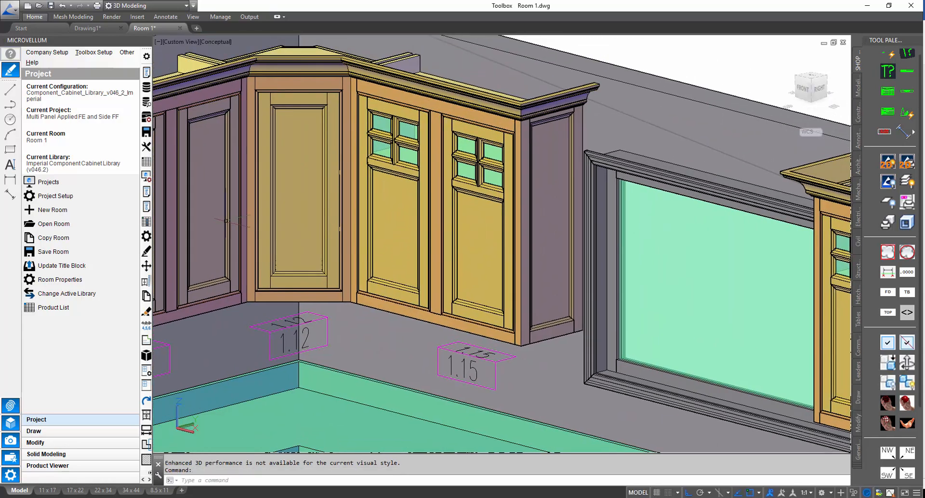
click(146, 192)
click(465, 174)
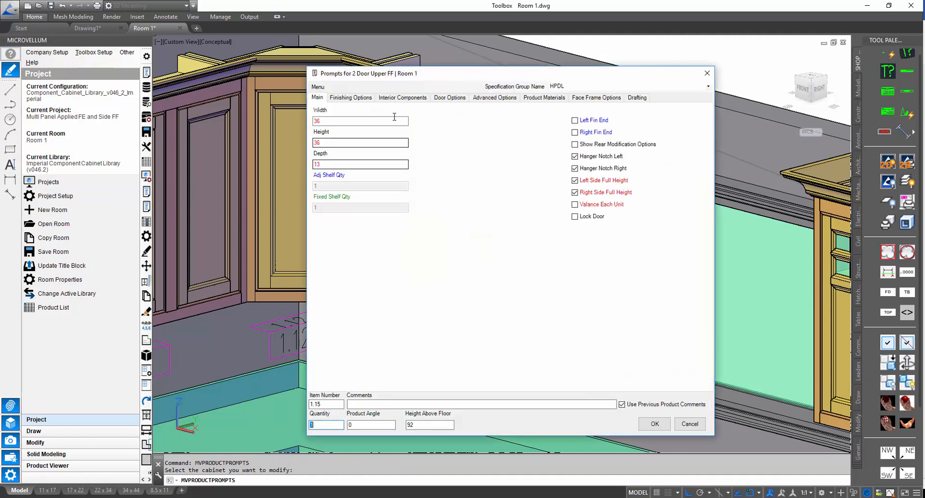
click(450, 98)
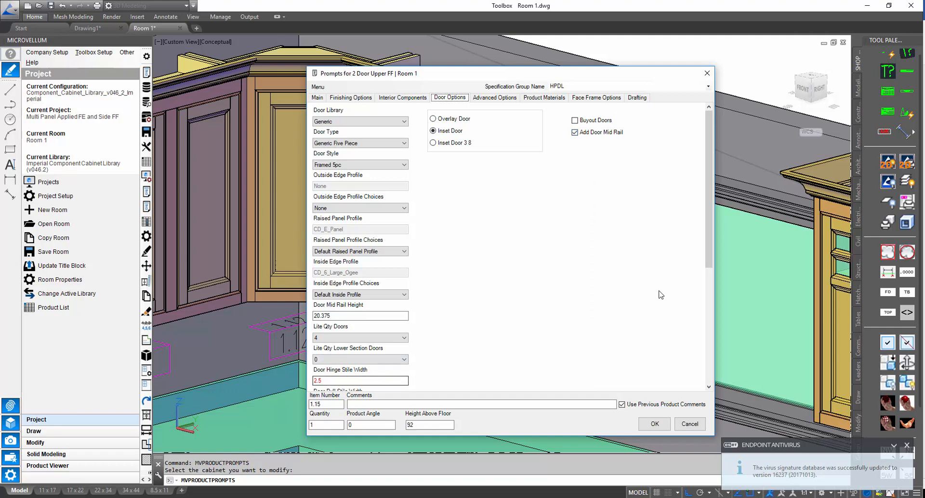
Review the cabinet's door options, including the mid rail height and rail widths, and cancel the prompts without changes
drag(711, 242, 711, 301)
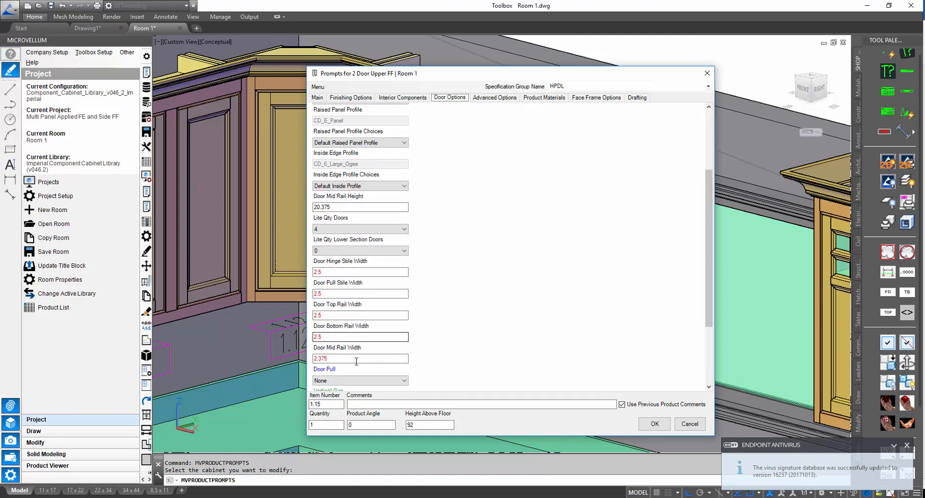
scroll(693, 299, down, 3)
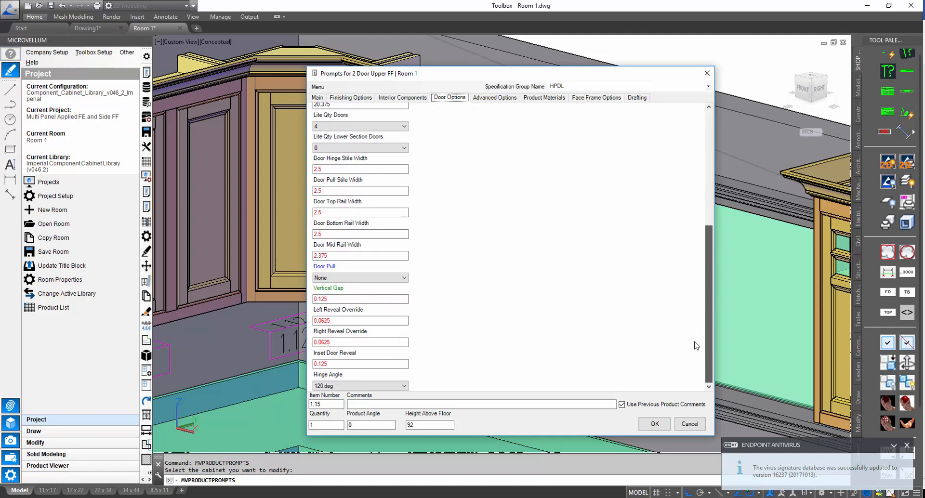
scroll(366, 285, up, 5)
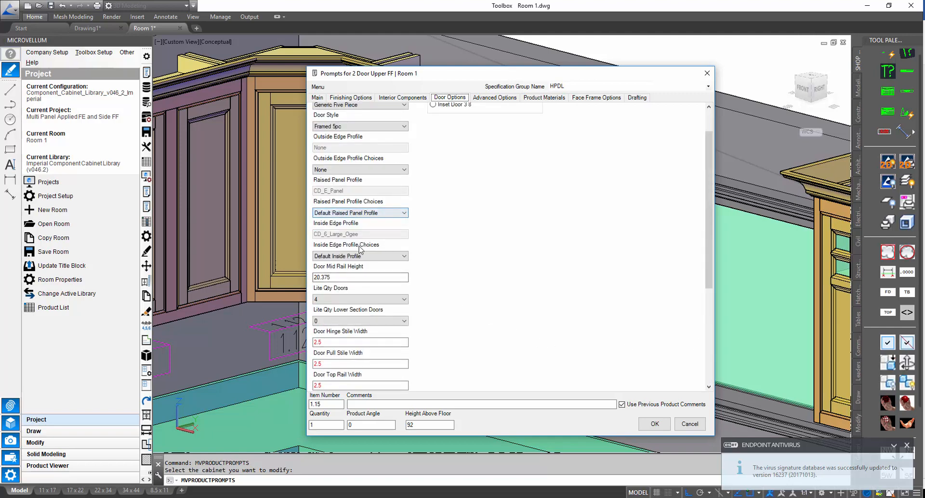
double_click(354, 278)
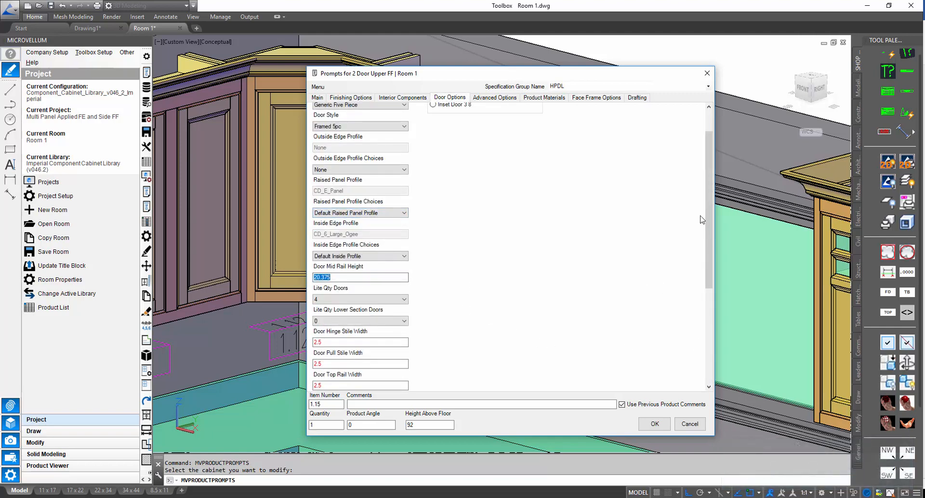
scroll(708, 197, up, 2)
click(686, 423)
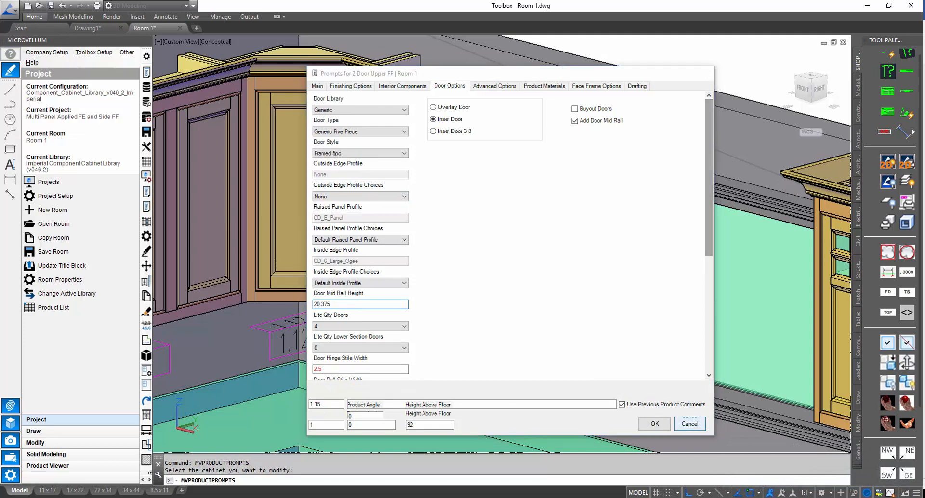
scroll(508, 259, down, 6)
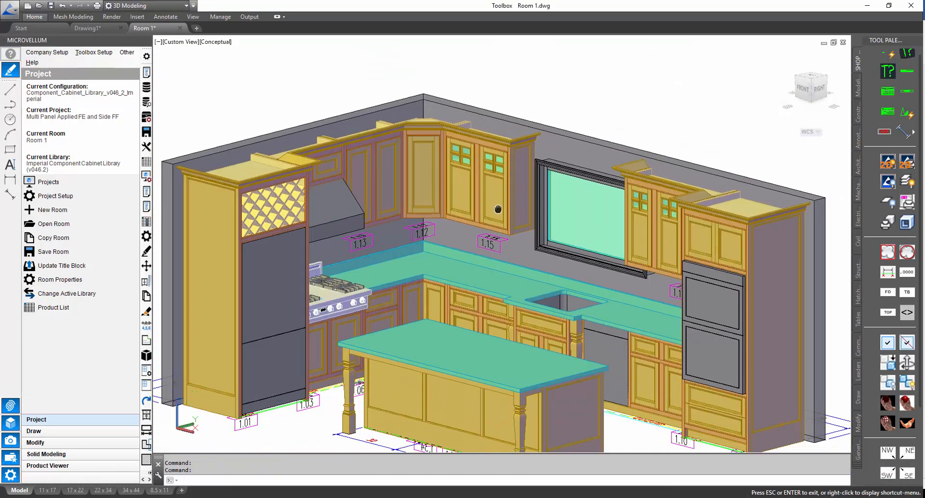
scroll(492, 218, up, 2)
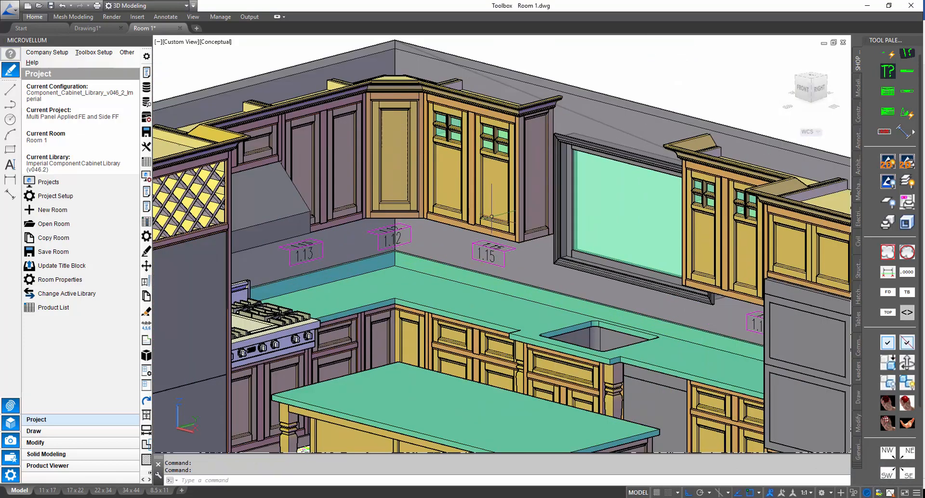
scroll(492, 218, down, 4)
scroll(489, 281, up, 2)
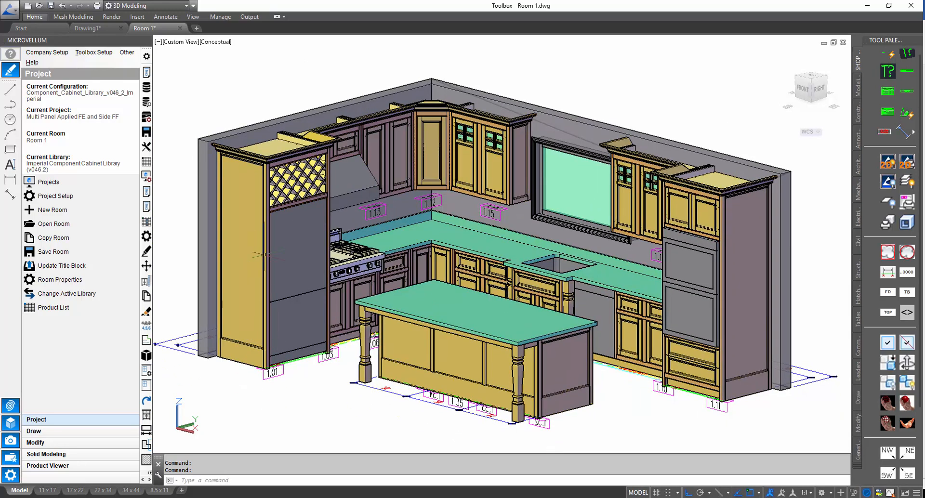
middle_drag(255, 250, 285, 258)
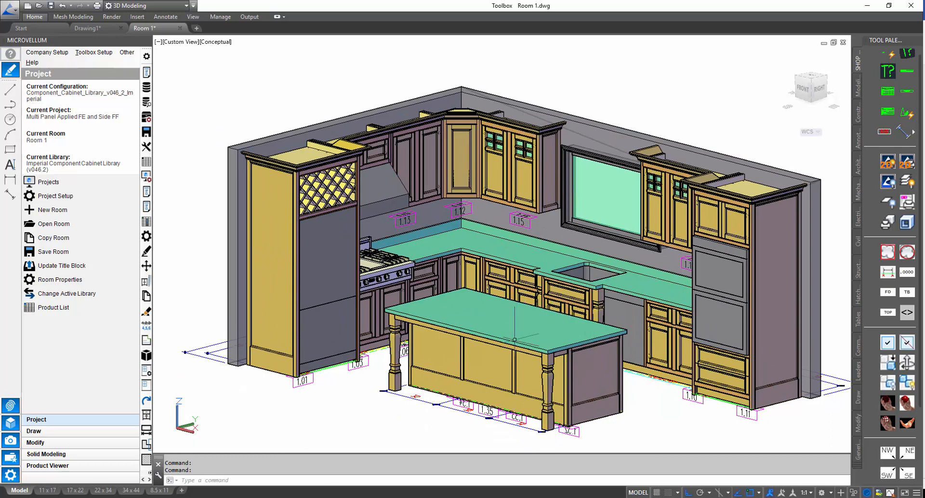
middle_drag(515, 340, 504, 329)
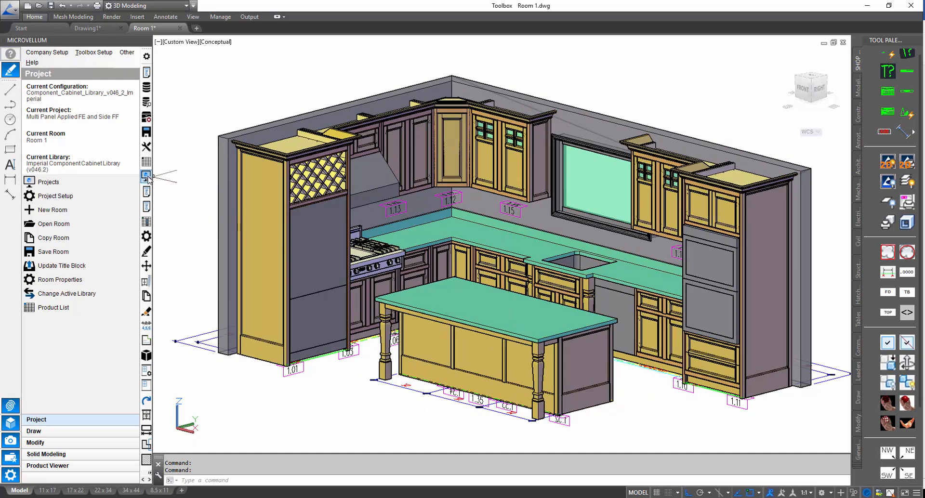
Open the HPDL specification group's door wizard variables and expand the Base Door Settings under Door and Drawer Front Settings
click(147, 176)
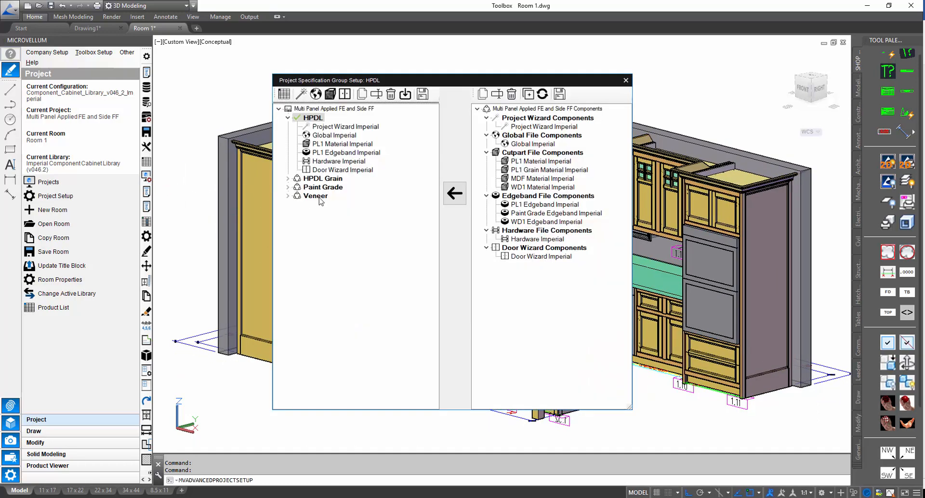
click(343, 96)
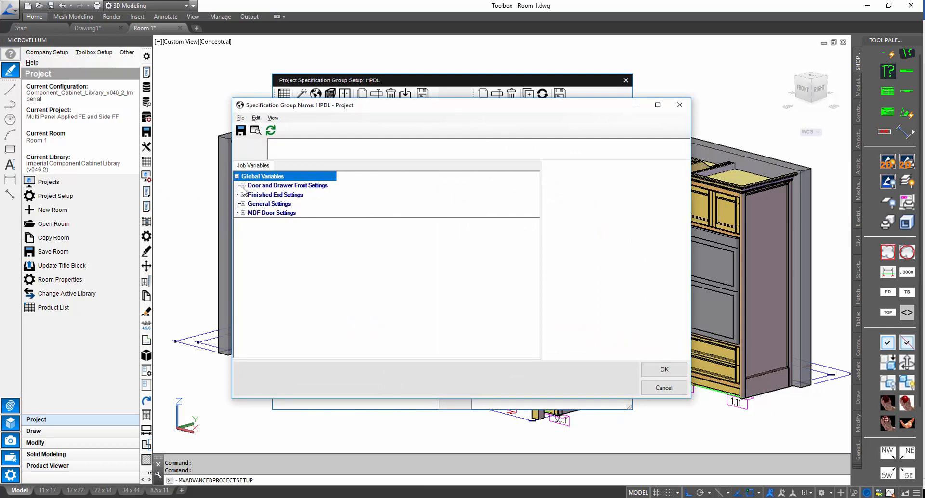
click(243, 186)
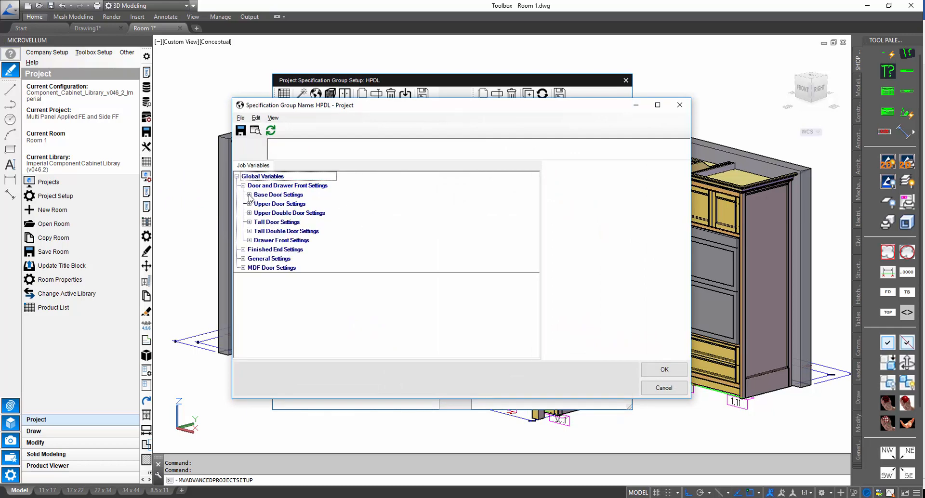
click(249, 195)
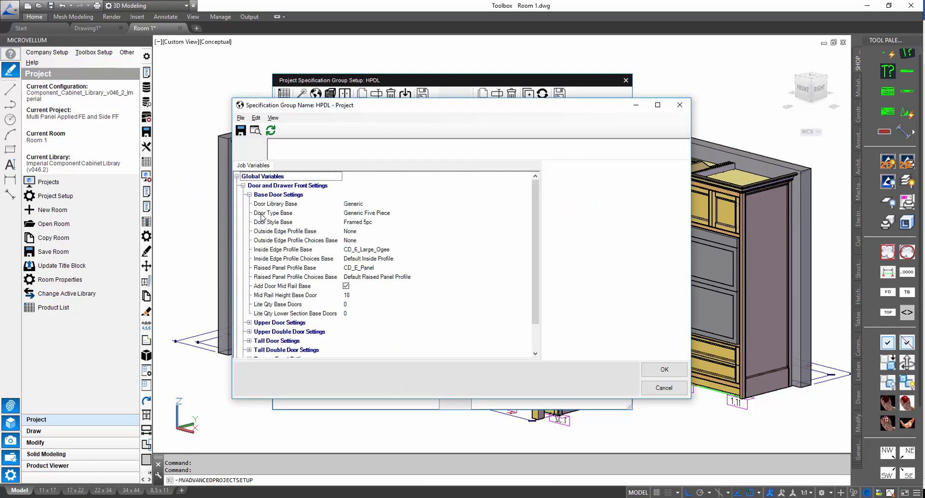
Inspect the Add Door Mid Rail Base and Mid Rail Height Base Door variables
click(293, 285)
click(297, 294)
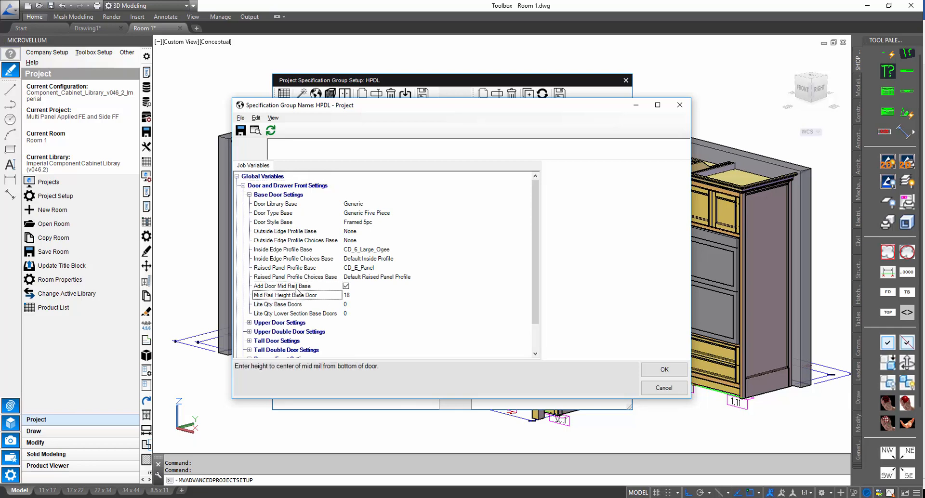
click(297, 287)
click(299, 294)
click(300, 288)
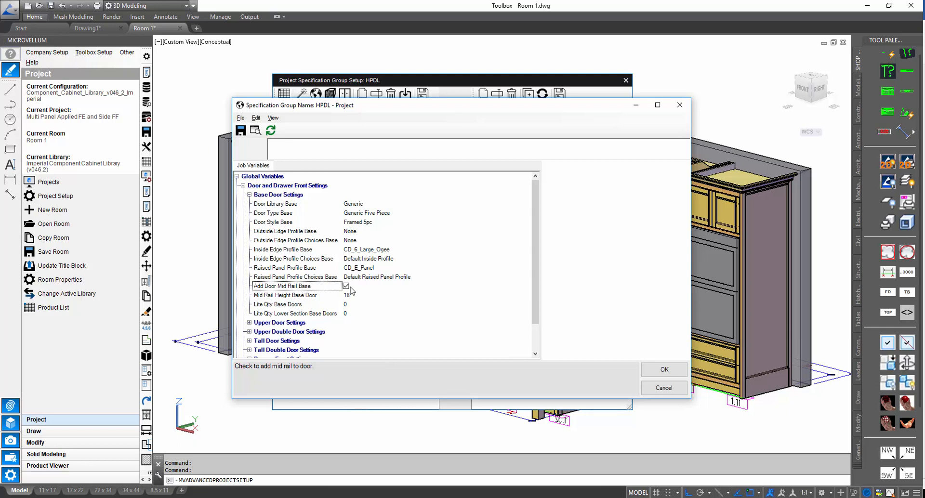
click(314, 296)
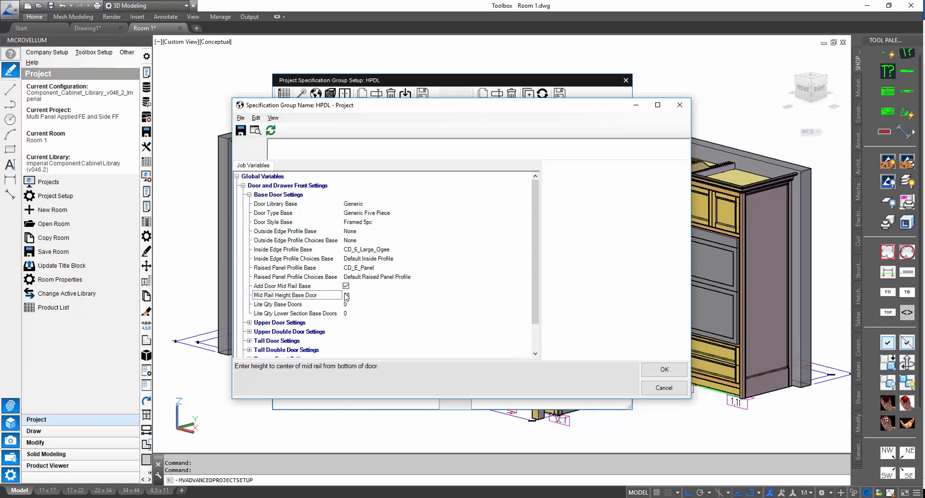
click(350, 296)
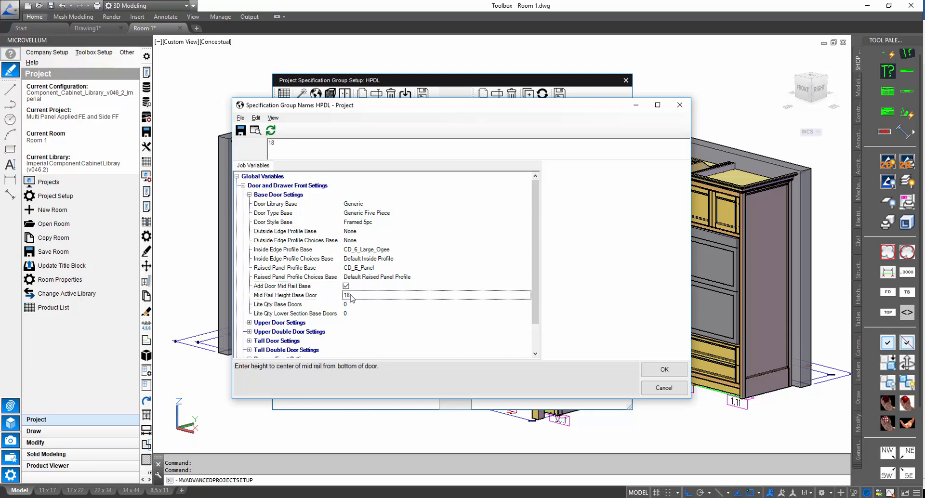
Review the Upper Door Settings and Tall Door Settings, and close the specification group setup without saving
click(249, 194)
click(264, 205)
click(249, 204)
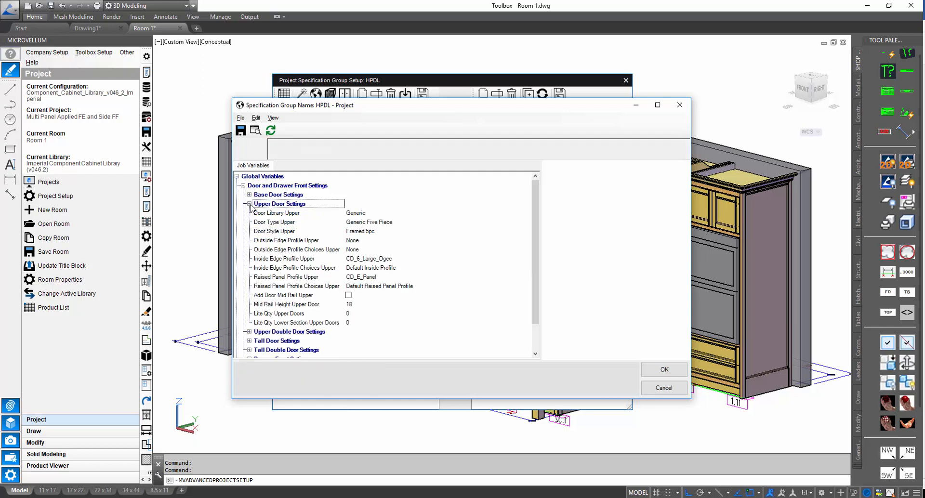
click(249, 204)
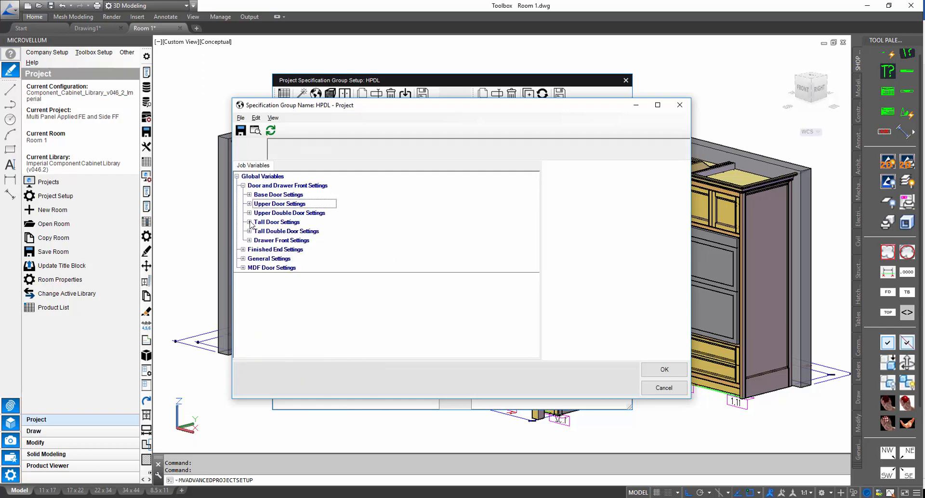
click(249, 222)
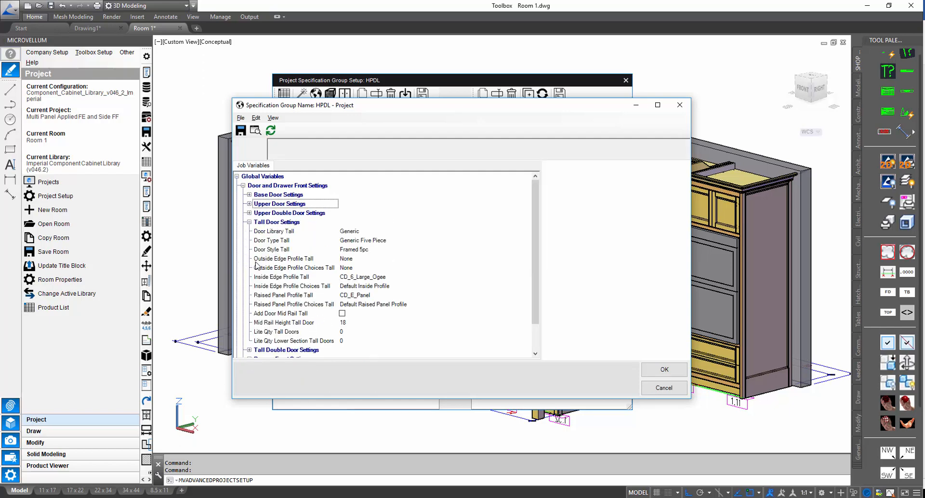
click(249, 222)
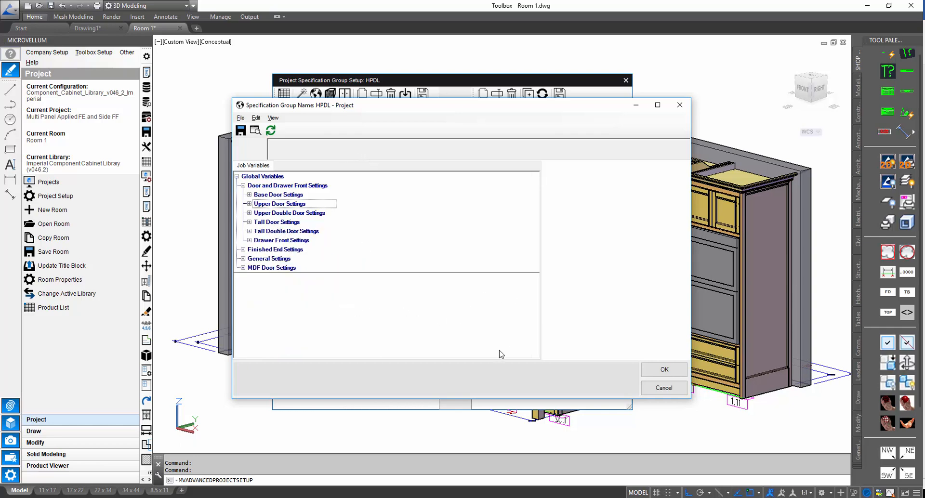
click(646, 389)
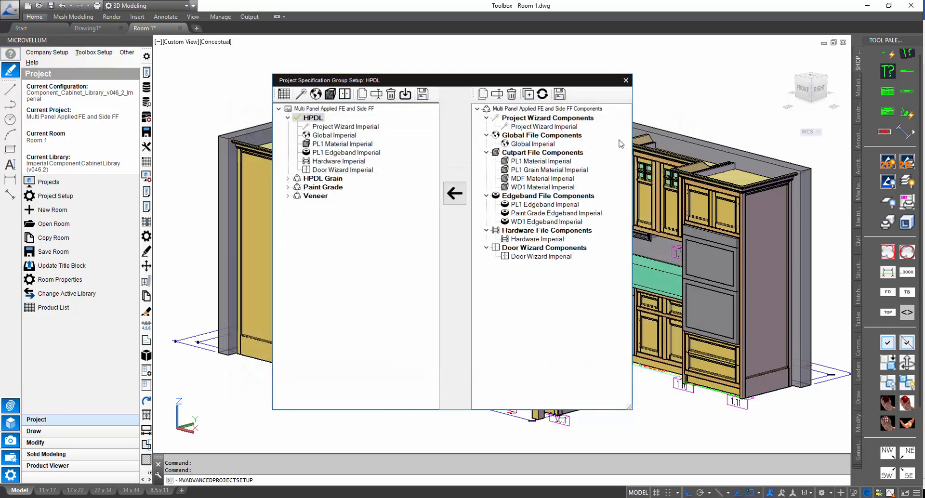
click(625, 81)
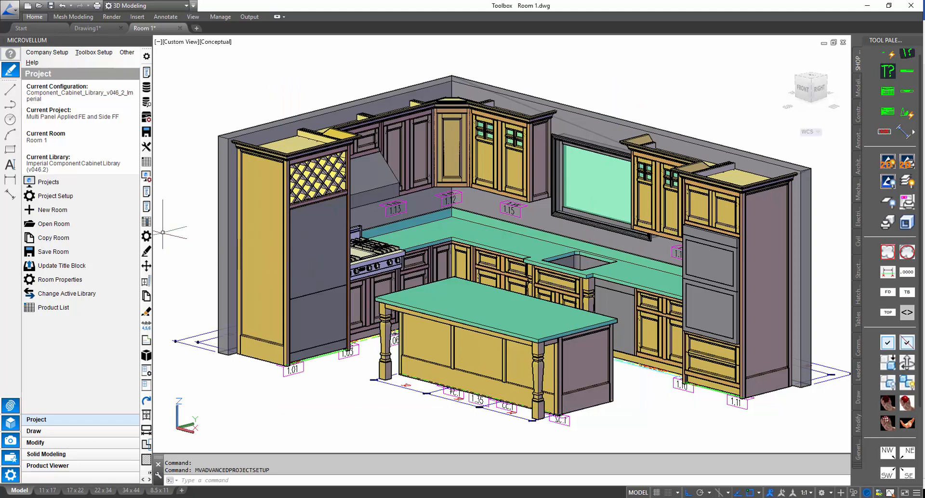
Open the design data of upper cabinet 1.15 in the Workbook Designer and maximize workbook D
click(147, 250)
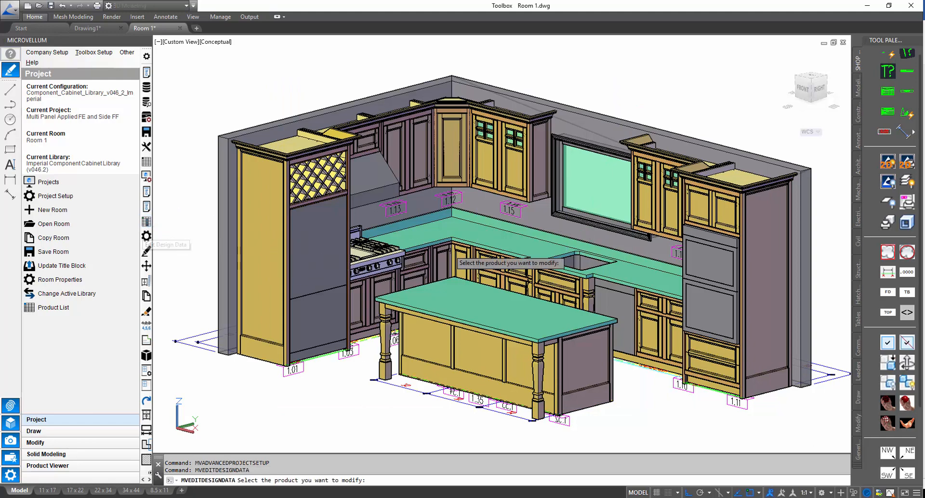
click(529, 199)
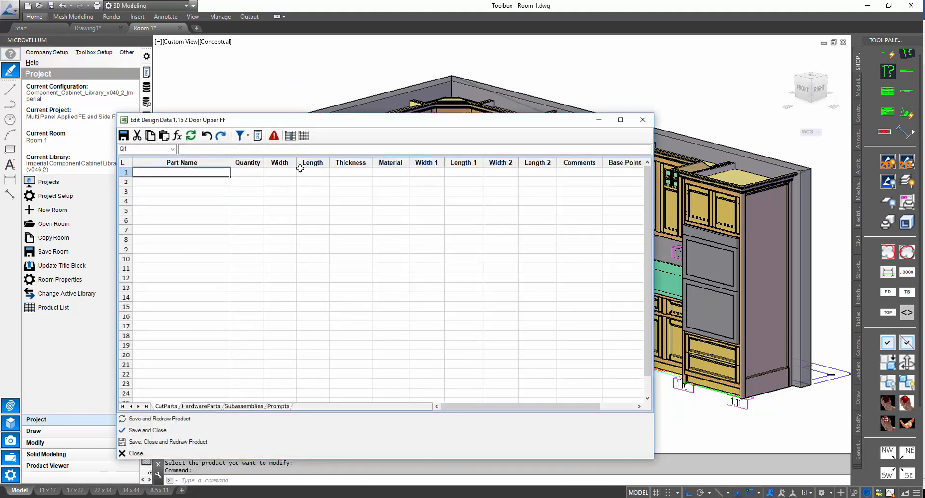
click(304, 135)
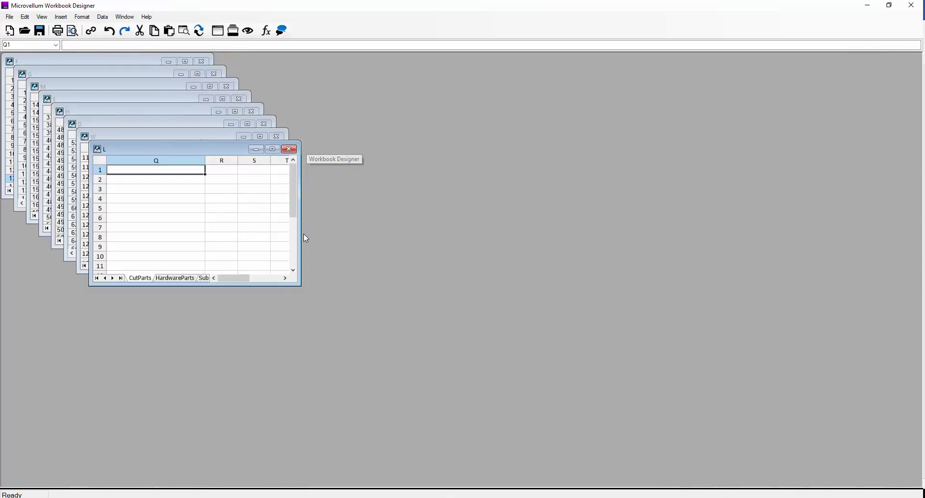
double_click(96, 123)
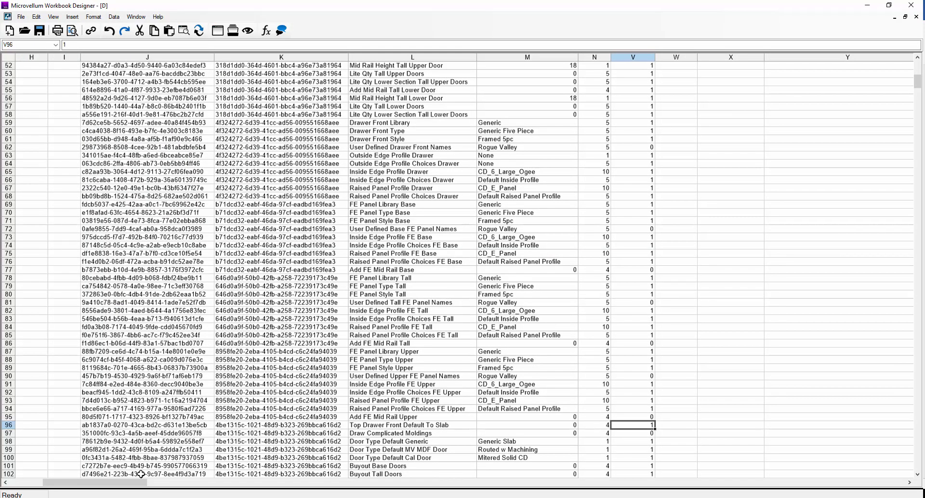
Find the Door Name table in workbook D and select the Plank entry in cell AD15
drag(96, 482, 237, 488)
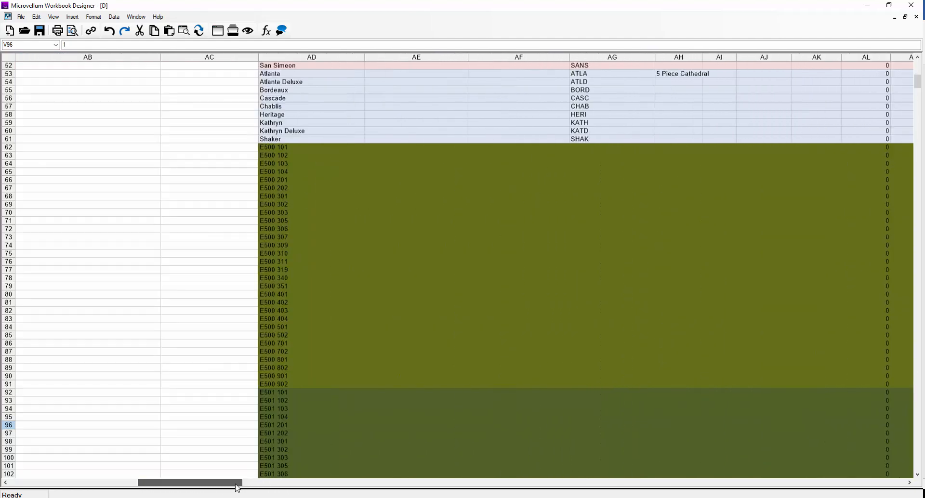
scroll(339, 362, up, 17)
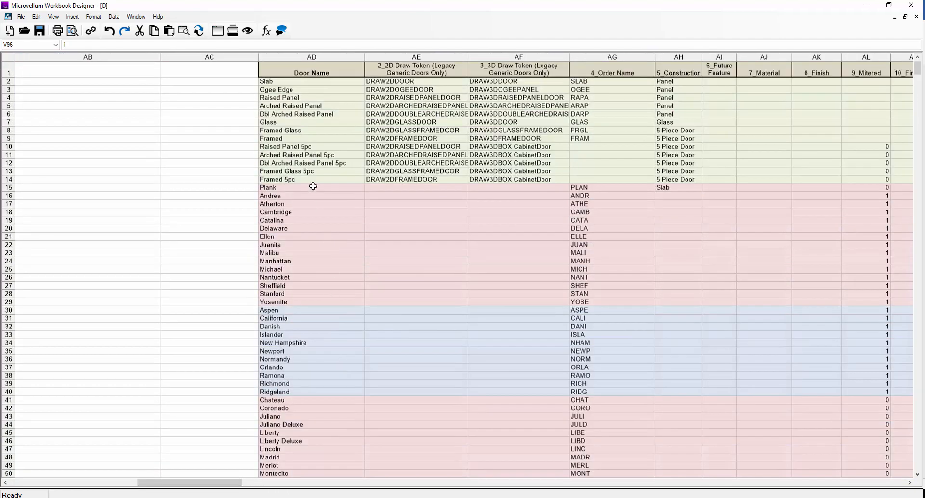
click(313, 186)
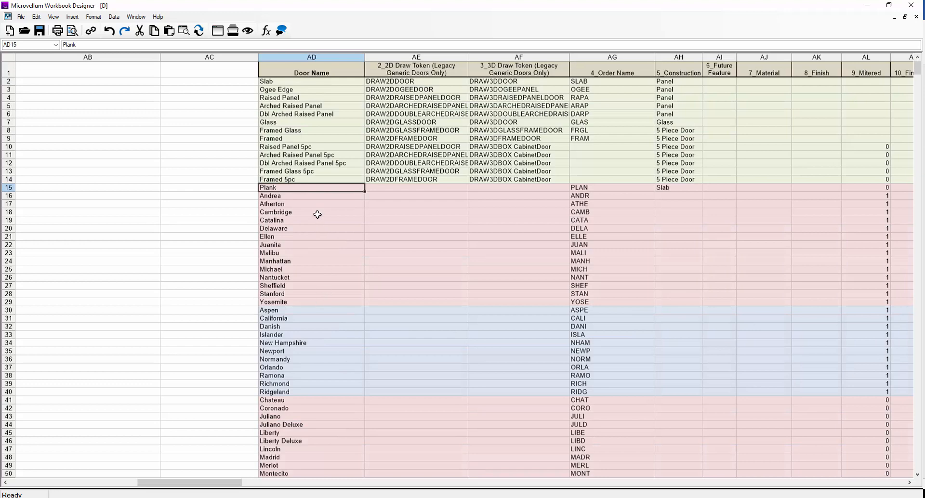
Examine the construction columns of the Door Name table and select the 11_Panel Qty value of the Lincoln door in cell AN47
click(309, 179)
drag(221, 479, 244, 486)
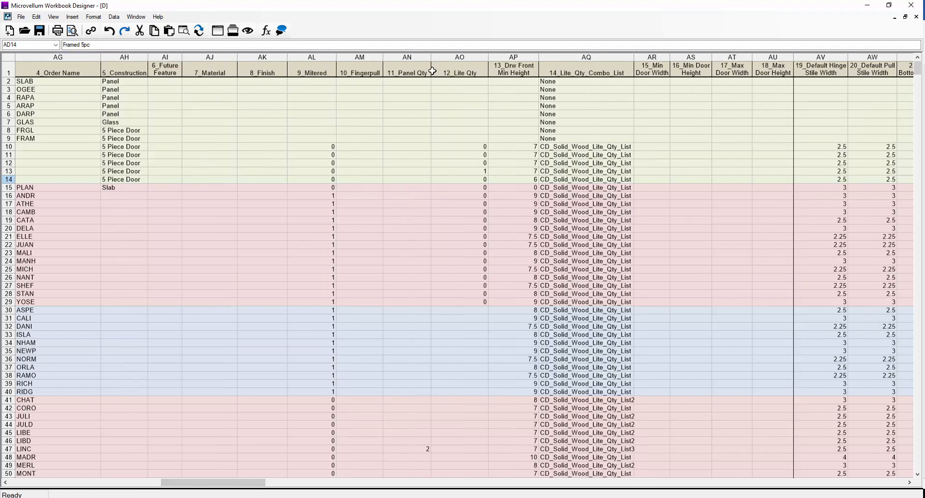
click(408, 449)
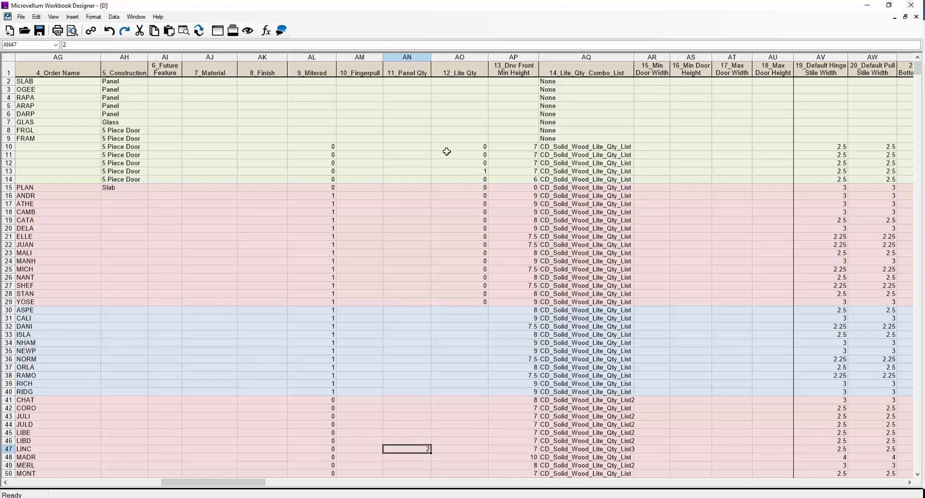
Inspect the 45_Add Door Mid Rail column and the default stile and rail width columns in workbook D, and close the Workbook Designer
drag(257, 483, 413, 495)
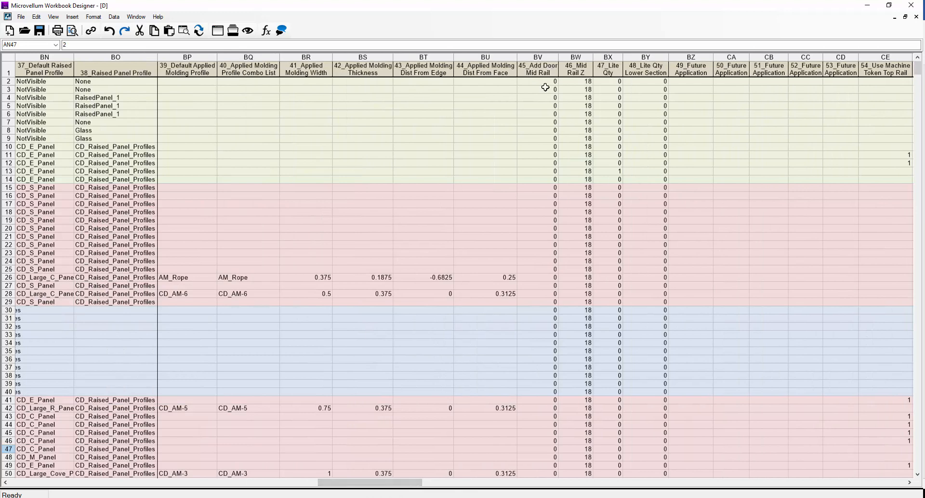
click(546, 294)
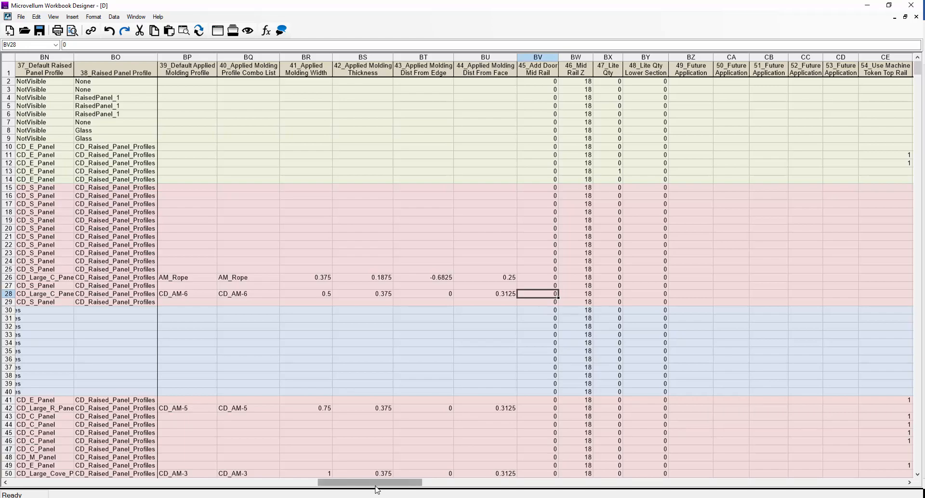
drag(376, 488, 252, 491)
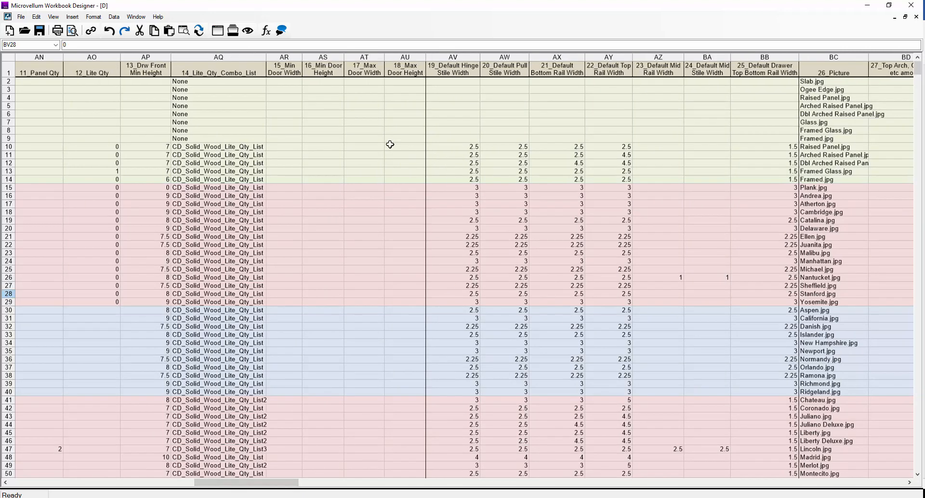
click(907, 5)
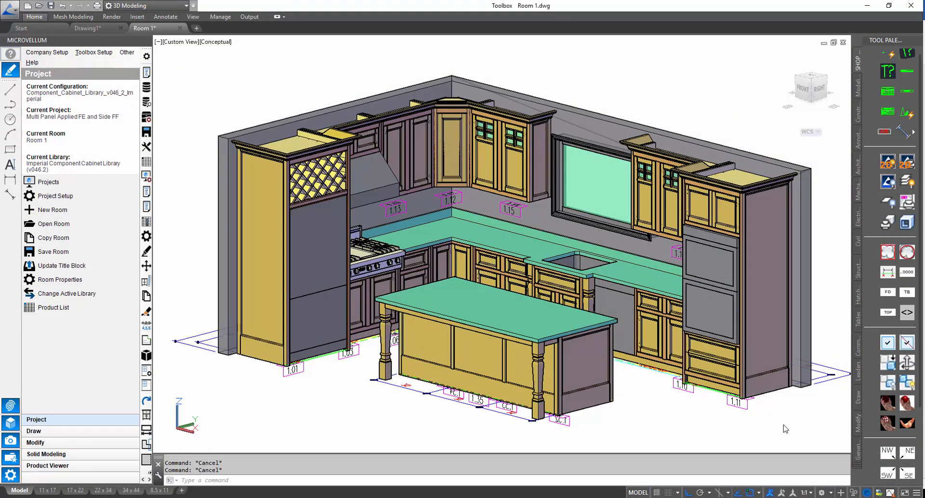
Open the product prompts of island end cabinet 1.32 and turn on Add Door Mid Rail in the door and drawer front options
middle_drag(632, 395, 582, 349)
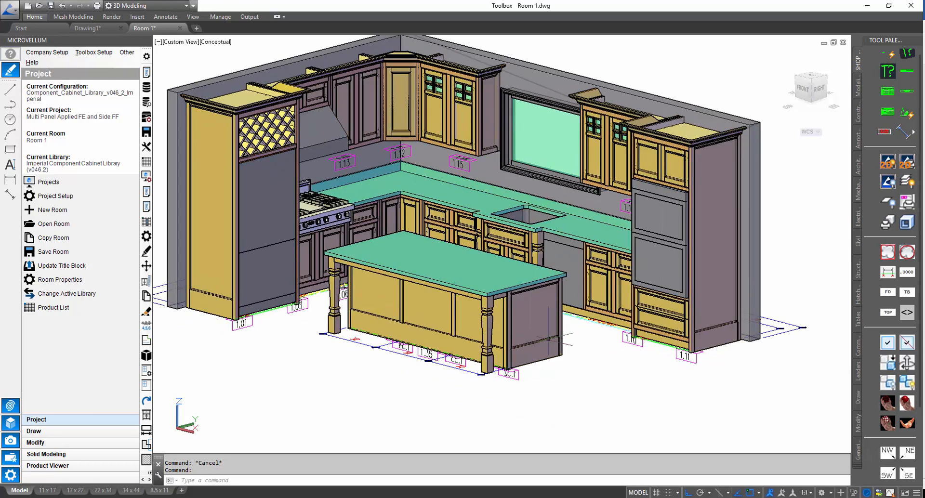
scroll(531, 335, up, 2)
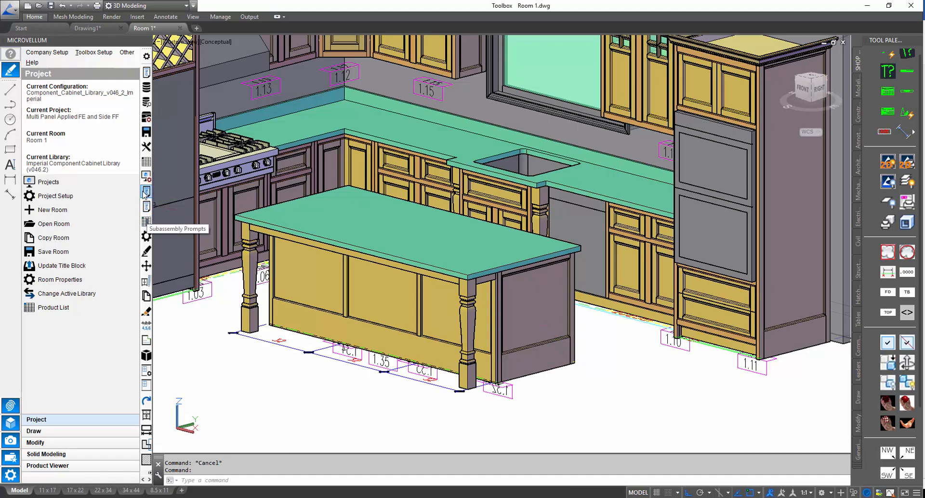
click(146, 222)
click(539, 312)
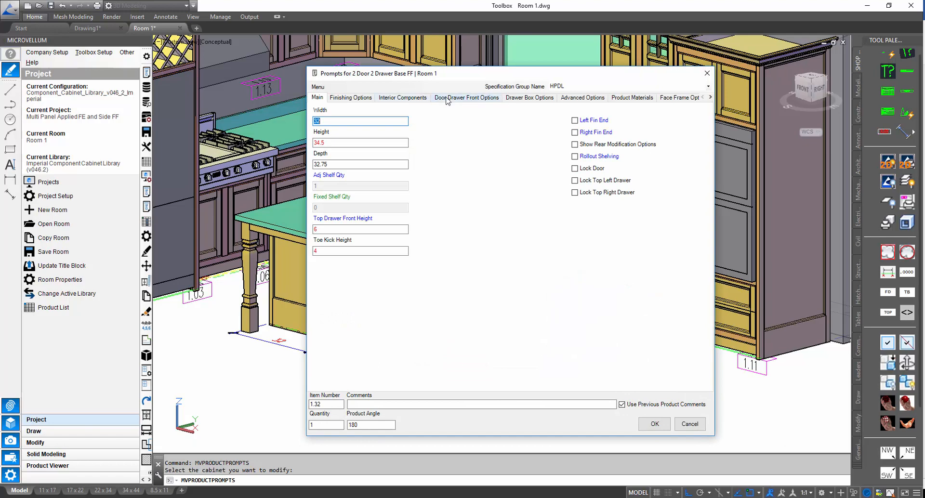
click(447, 100)
click(575, 135)
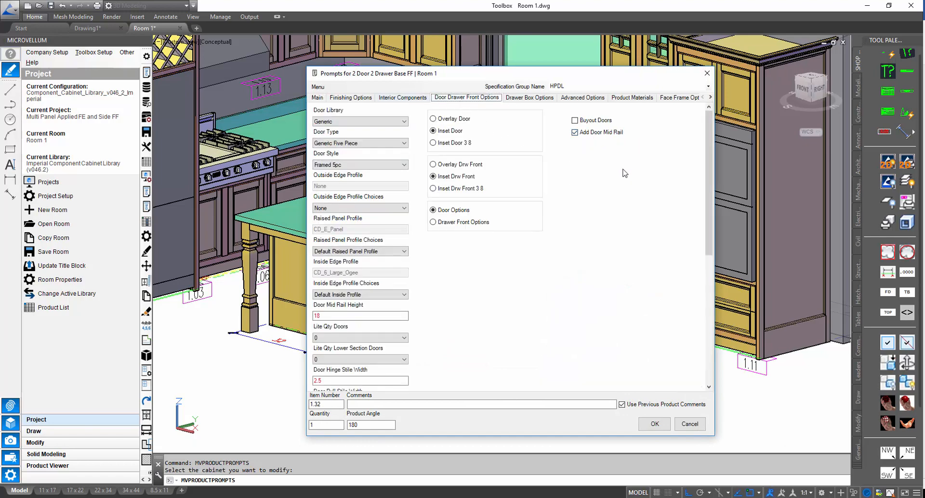
Review the finishing options of cabinet 1.32 down to the FE mid rail and mid stile widths, and dismiss the prompts without saving
click(350, 97)
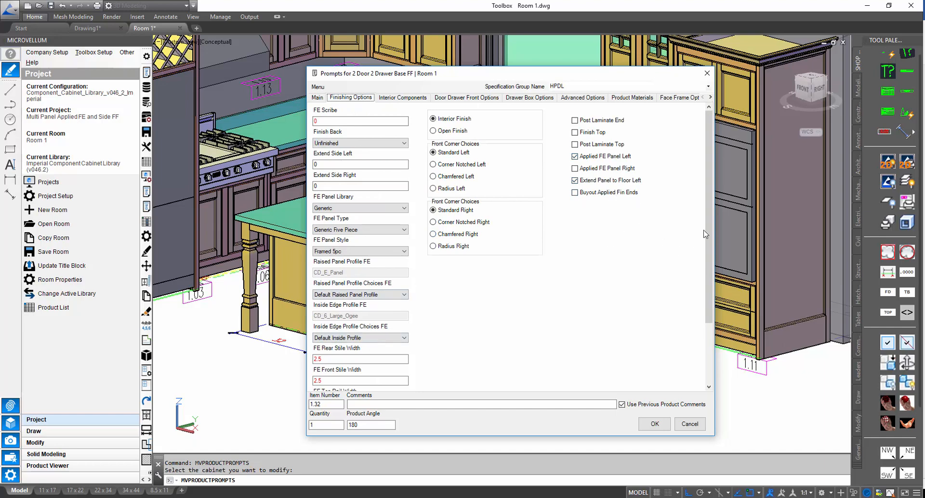
drag(705, 233, 706, 295)
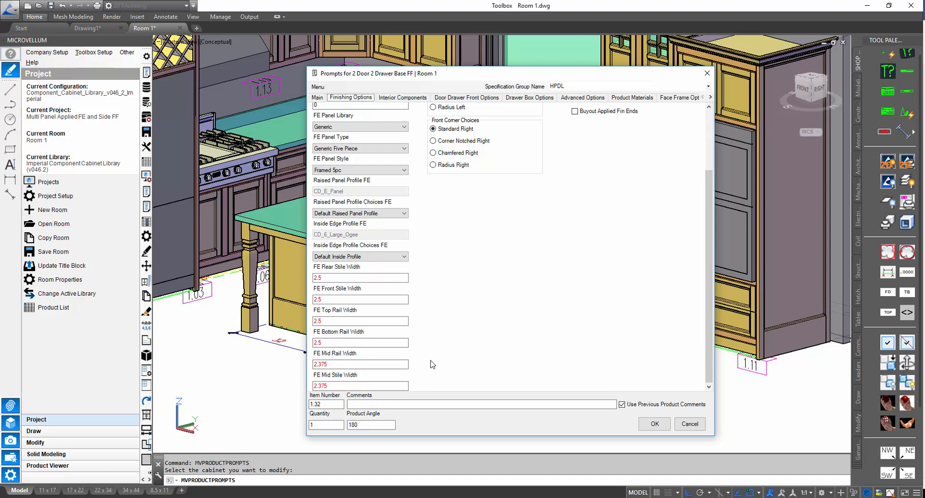
click(689, 424)
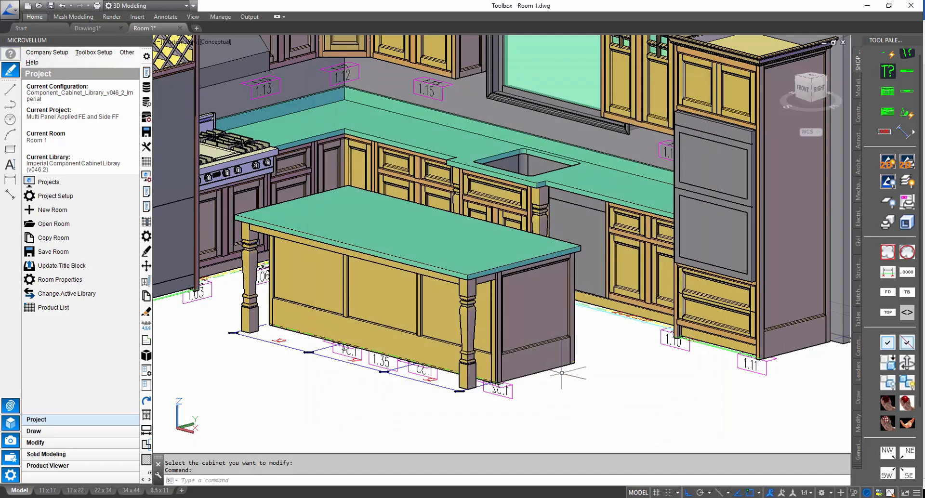
Review the subassembly prompts of the island's applied finished end panel and close them without saving
click(146, 206)
click(551, 348)
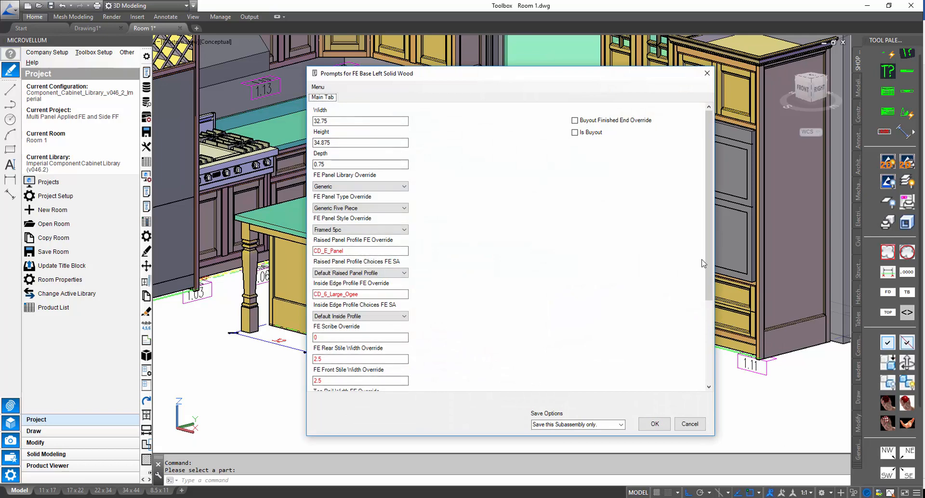
drag(707, 269, 672, 226)
click(689, 424)
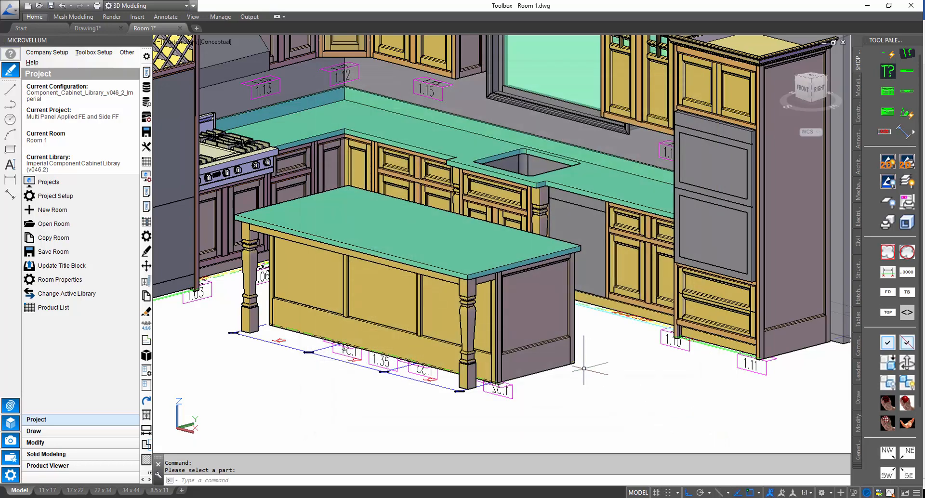
Open the subassembly prompts of the finished end panel on tall cabinet 1.11, review its Multi Panel Options, and close without saving
middle_drag(585, 370, 469, 402)
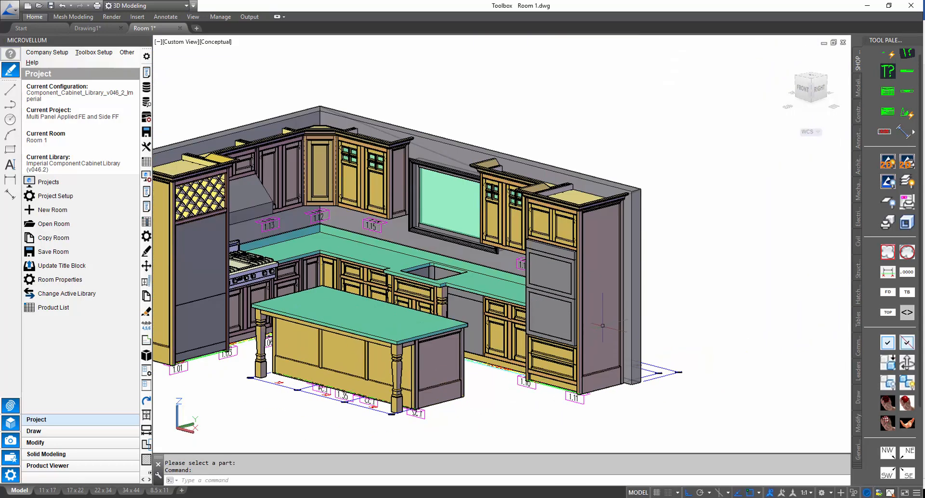
scroll(605, 326, up, 2)
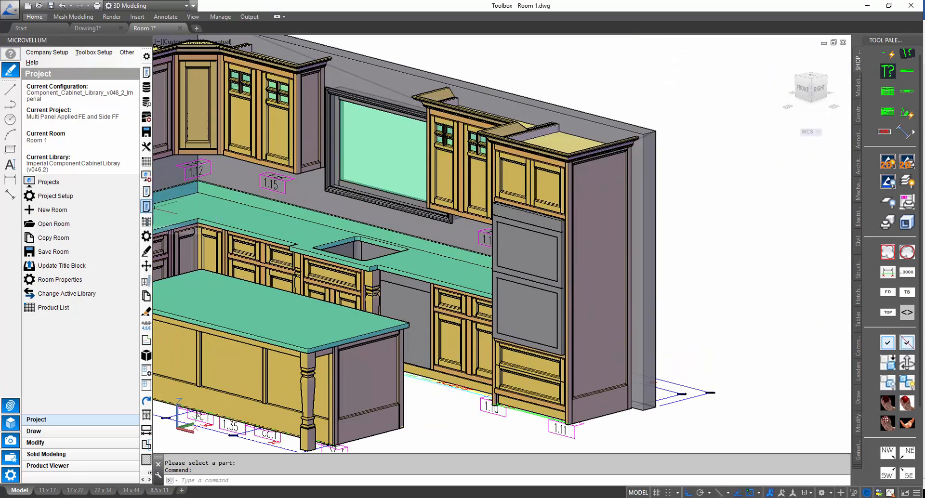
middle_drag(304, 164, 412, 212)
middle_drag(696, 311, 578, 245)
key(Escape)
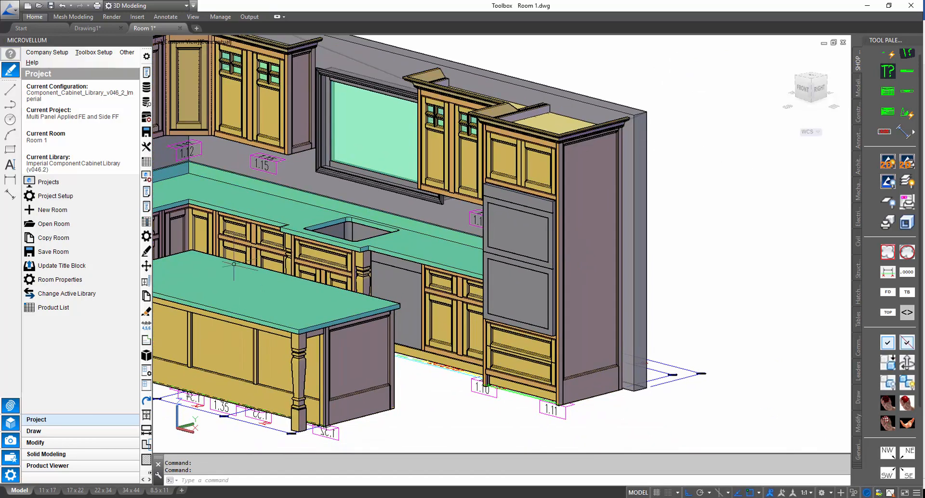
click(146, 206)
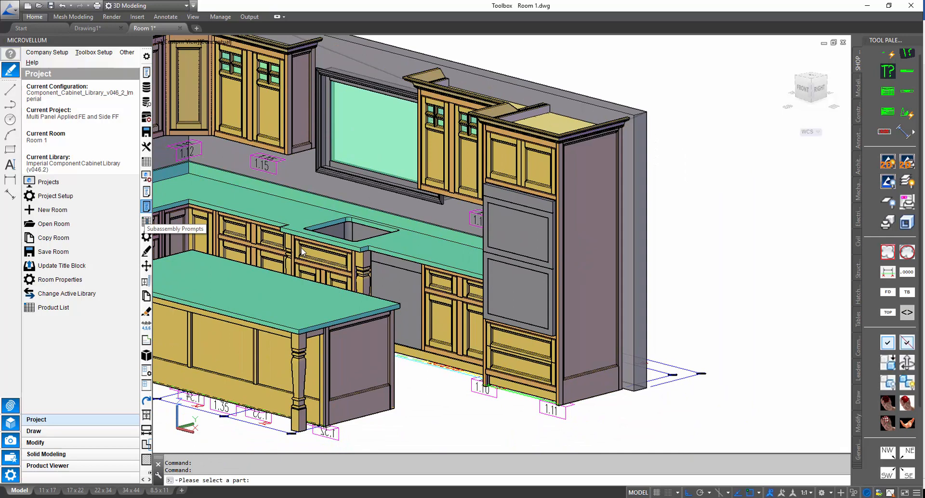
click(612, 362)
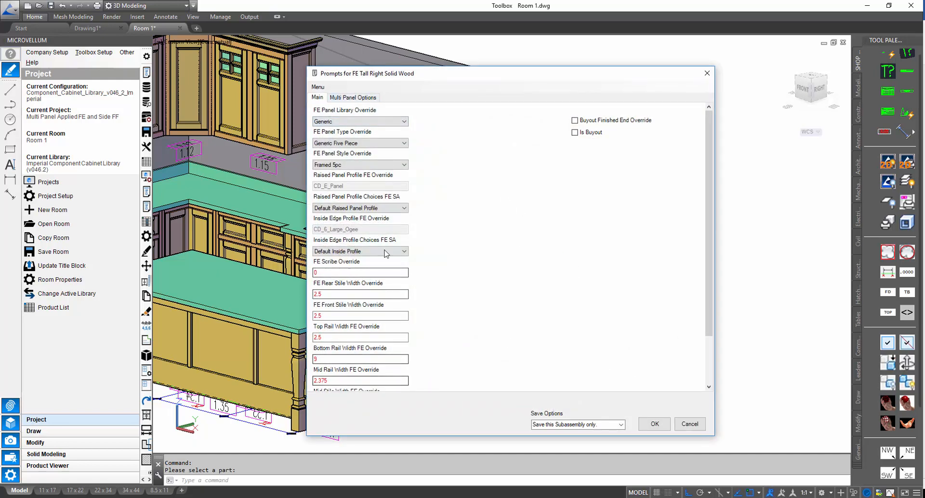
click(370, 98)
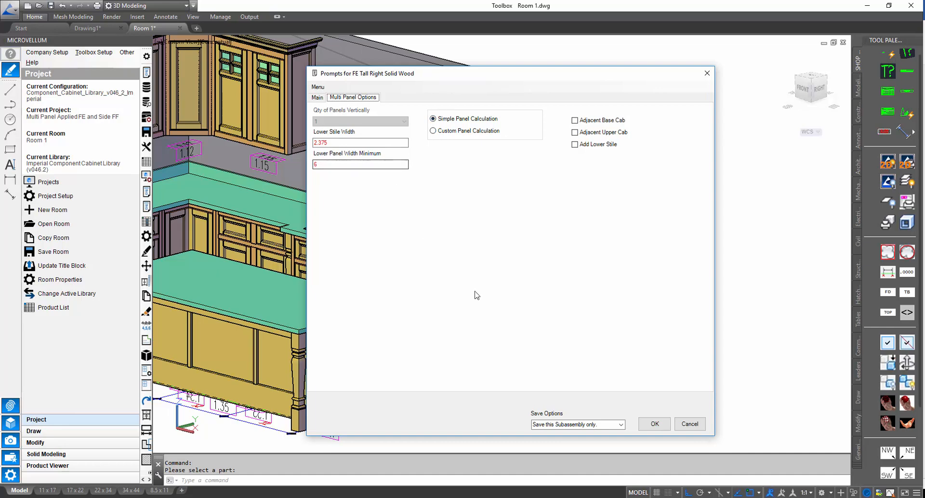
click(690, 423)
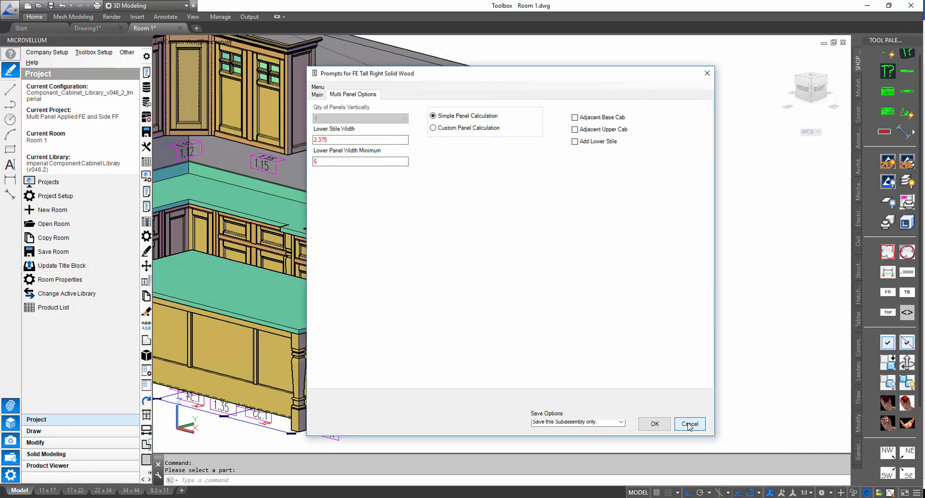
Regenerate the model, examine the subassembly prompts of the finished end panel on upper cabinet 1.15, and close them without saving
middle_drag(417, 205, 530, 266)
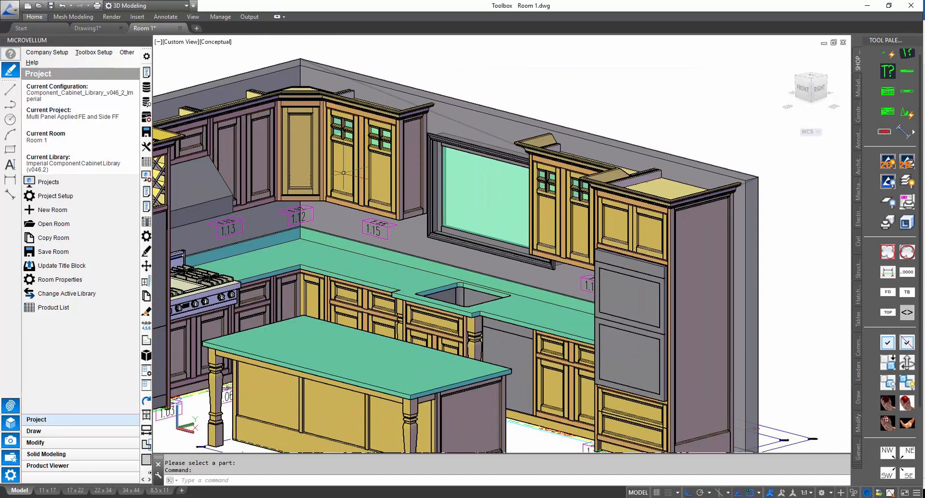
click(906, 422)
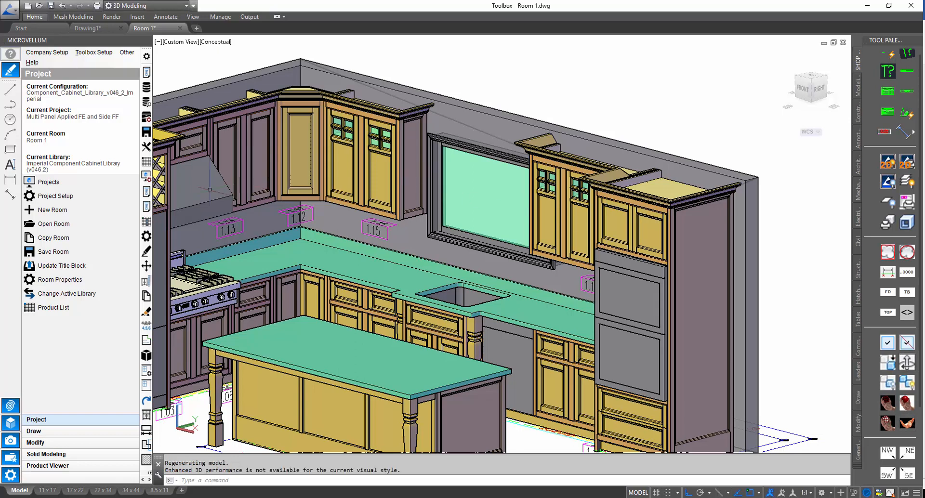
click(146, 206)
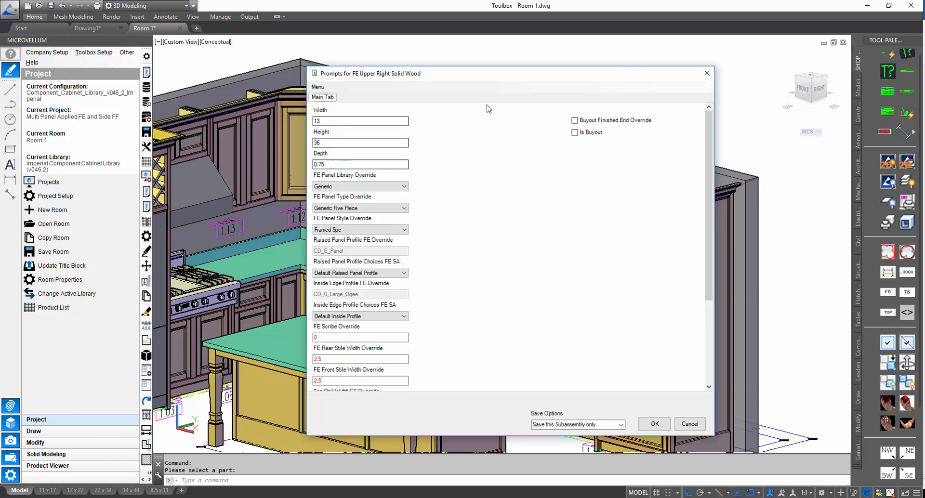
click(689, 424)
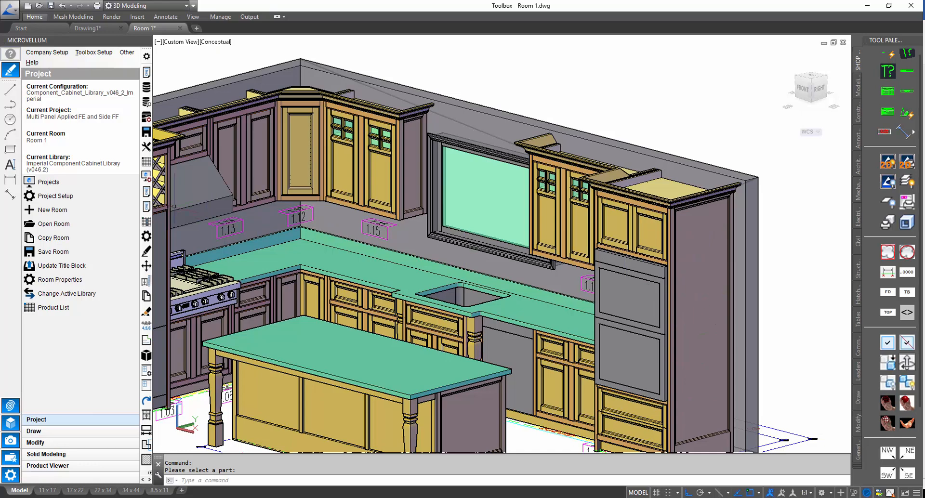
Enable Use Tall Applied FE Panels in the finishing options of upper cabinet 1.15 and apply the change
click(146, 192)
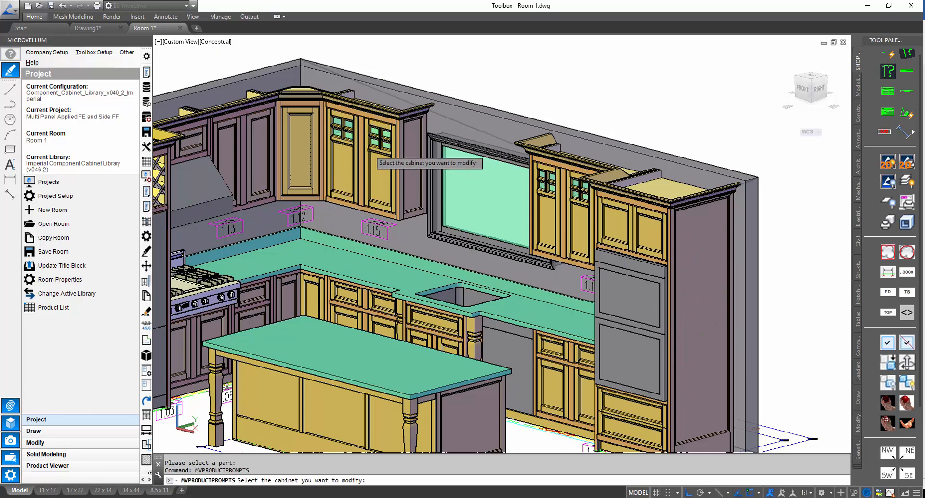
click(378, 162)
click(350, 97)
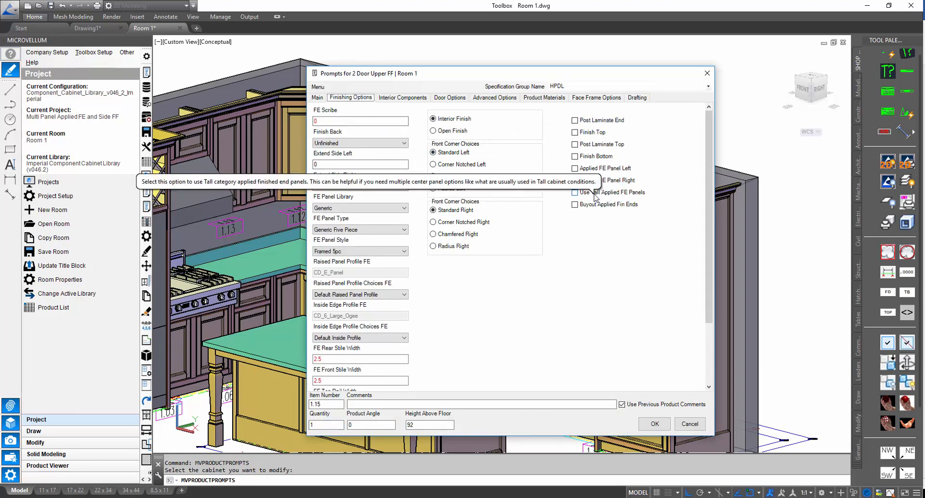
click(595, 193)
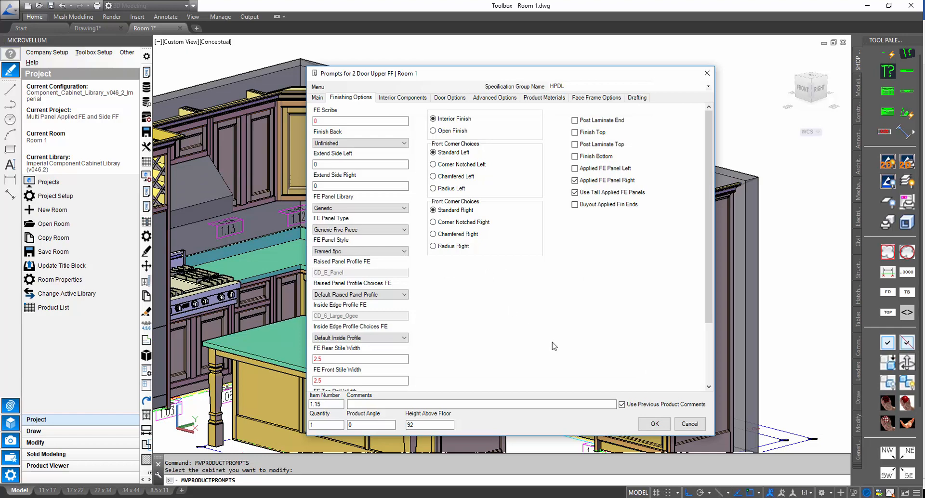
click(654, 424)
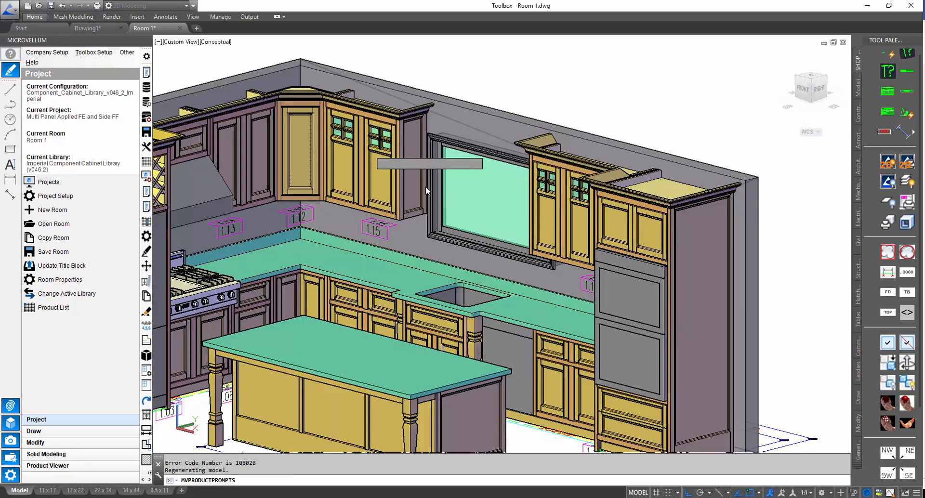
Review the Multi Panel Options of the finished end panel on upper cabinet 1.15 and close its subassembly prompts without saving
click(146, 207)
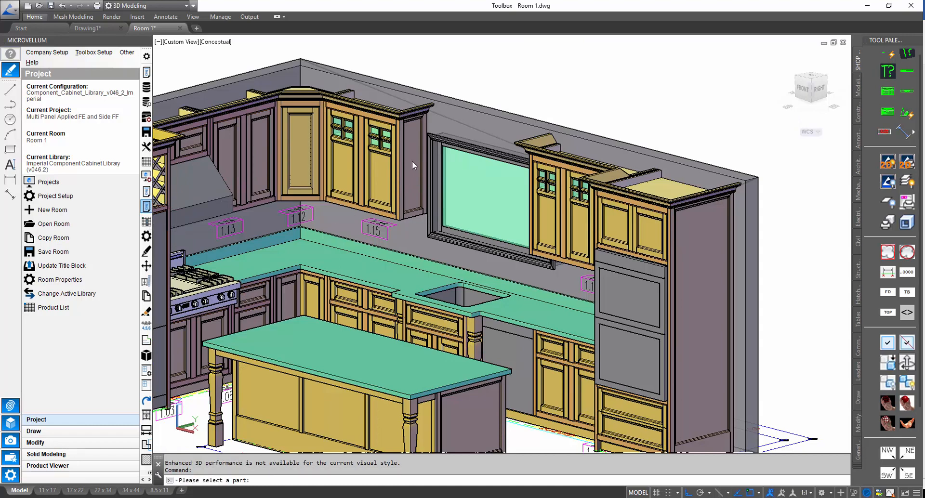
click(410, 178)
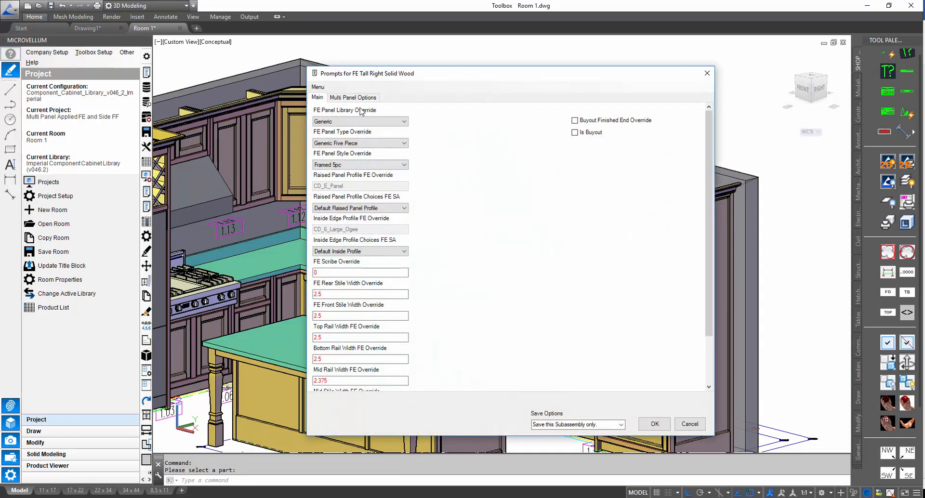
click(350, 97)
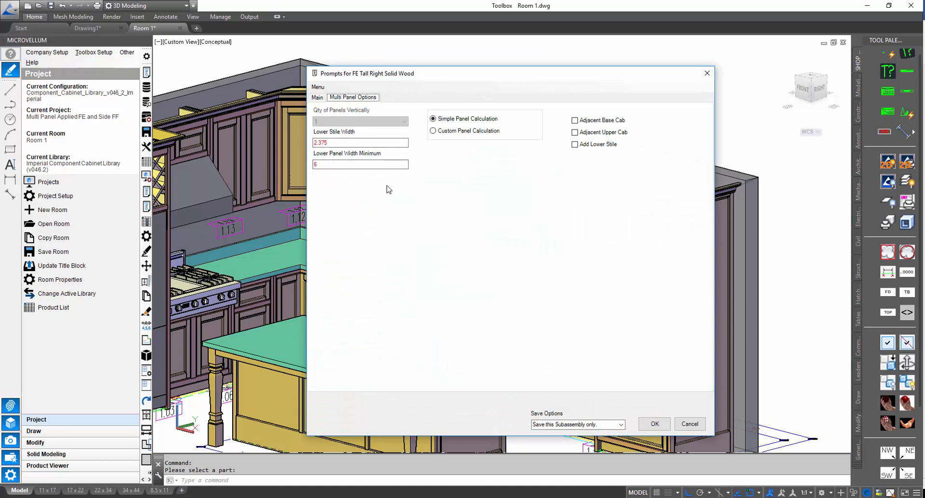
click(687, 424)
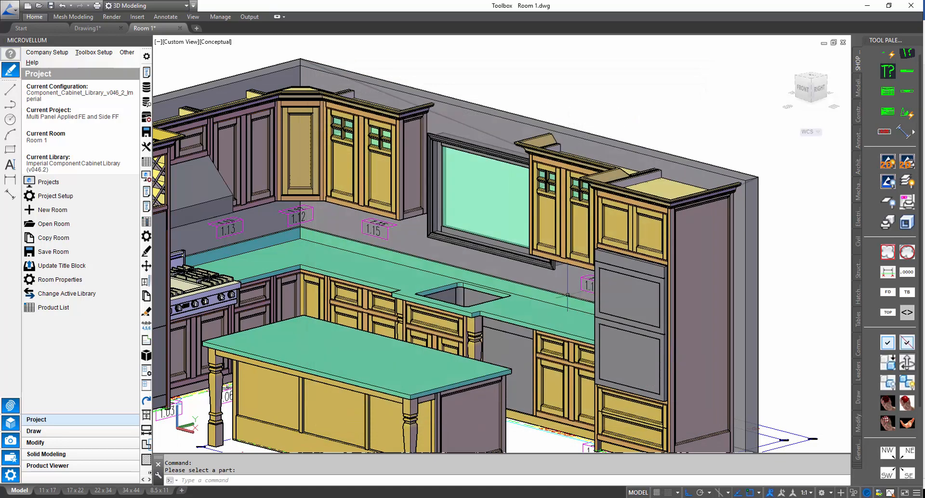
scroll(523, 239, down, 5)
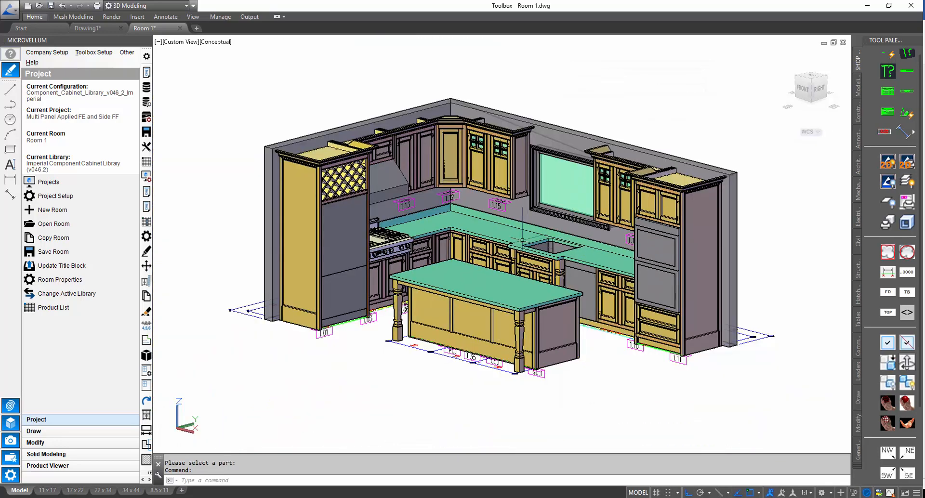
Open the subassembly prompts of the finished end panel on tall cabinet 1.01 and show its Multi Panel Options
scroll(522, 240, up, 3)
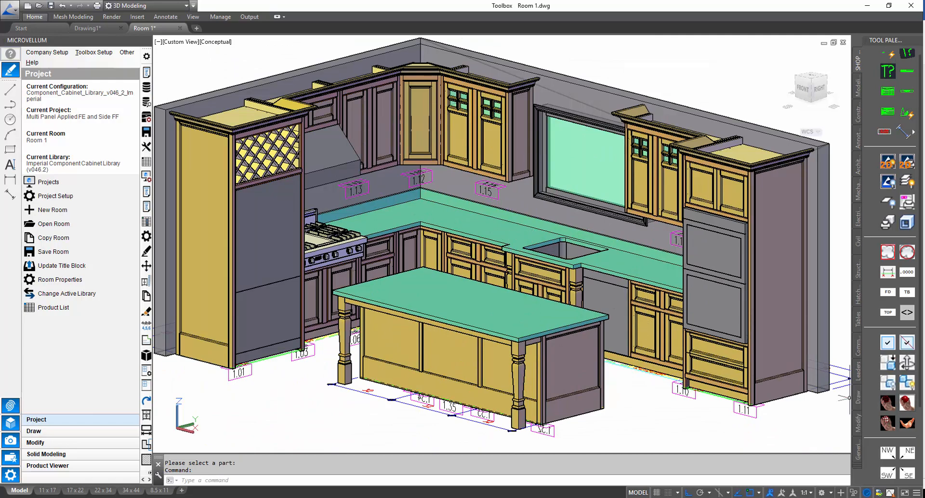
middle_drag(320, 382, 436, 405)
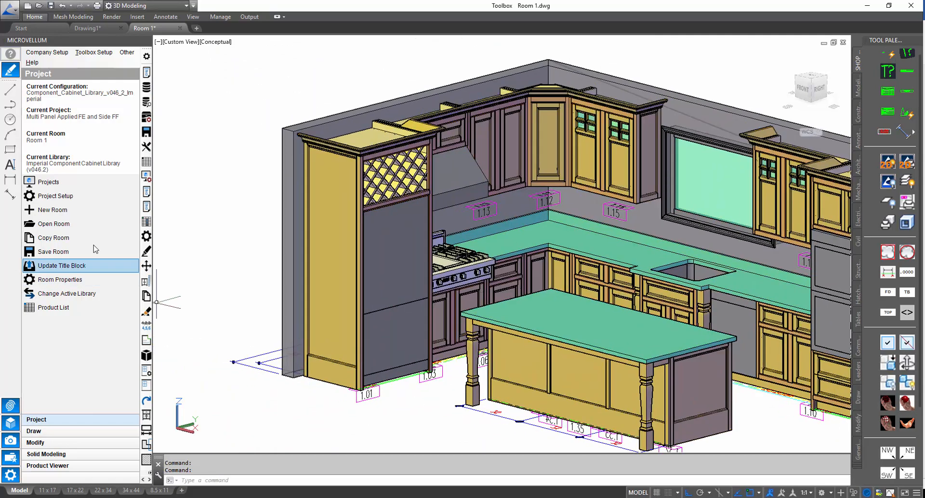
click(147, 206)
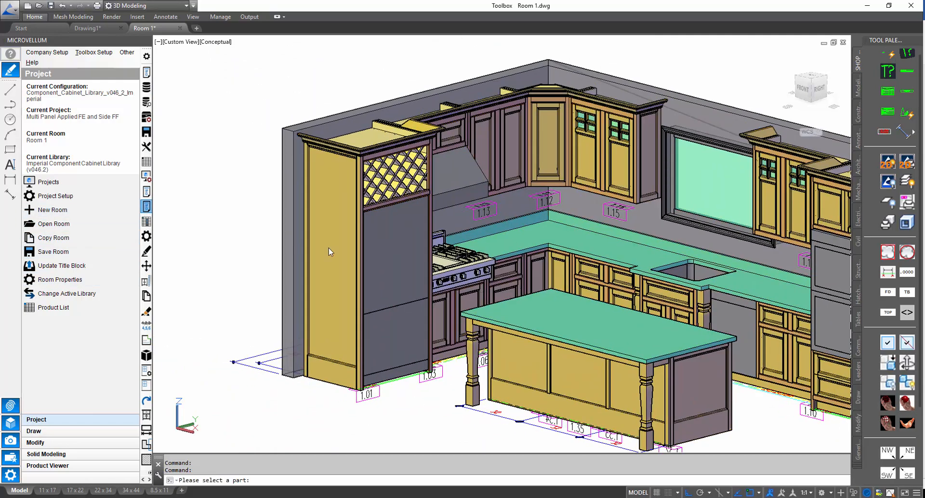
click(357, 247)
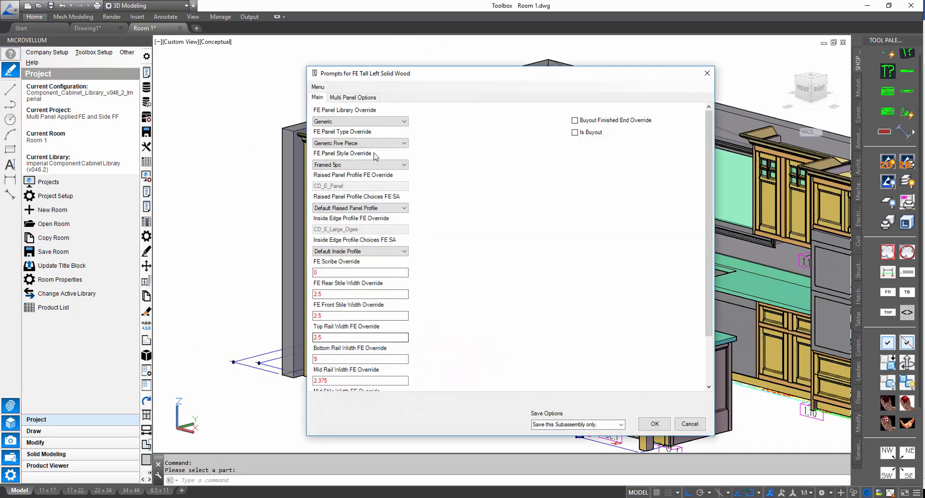
click(349, 98)
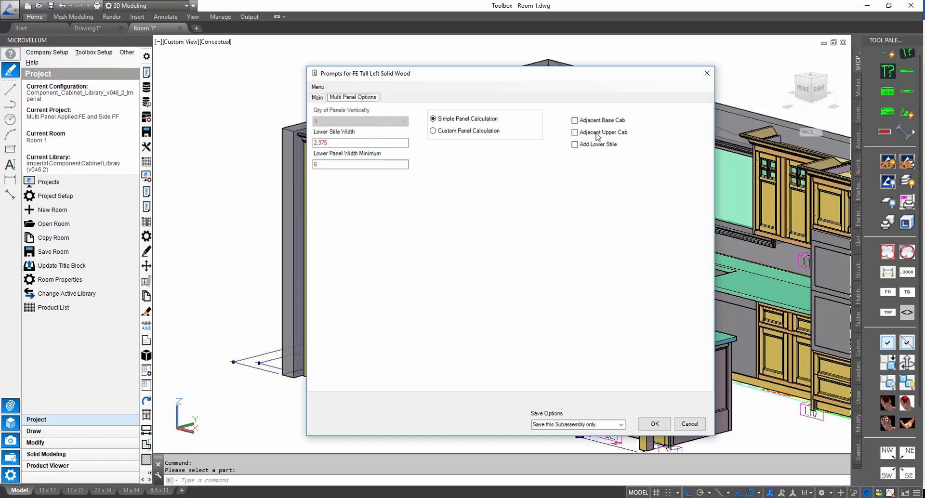
Try Adjacent Base Cab and Adjacent Upper Cab on the panel, and a Custom Panel Calculation with 2 vertical panels
click(594, 121)
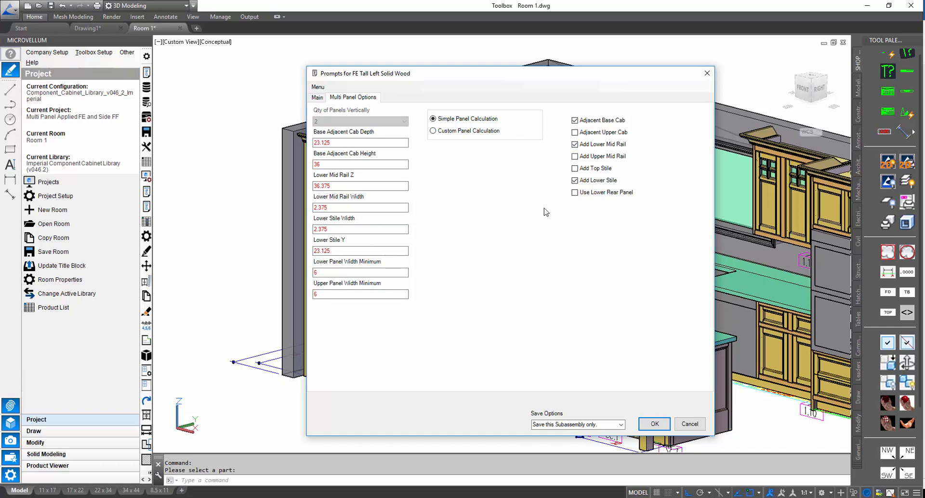
click(584, 135)
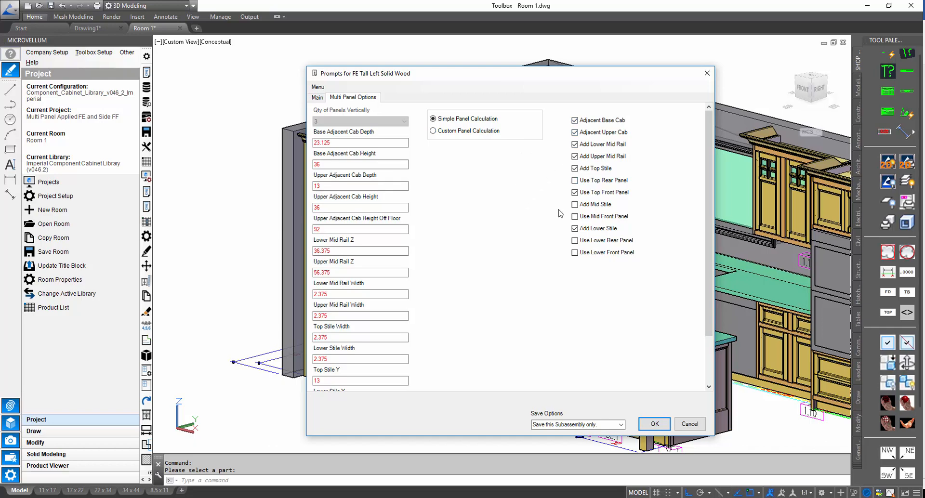
click(447, 133)
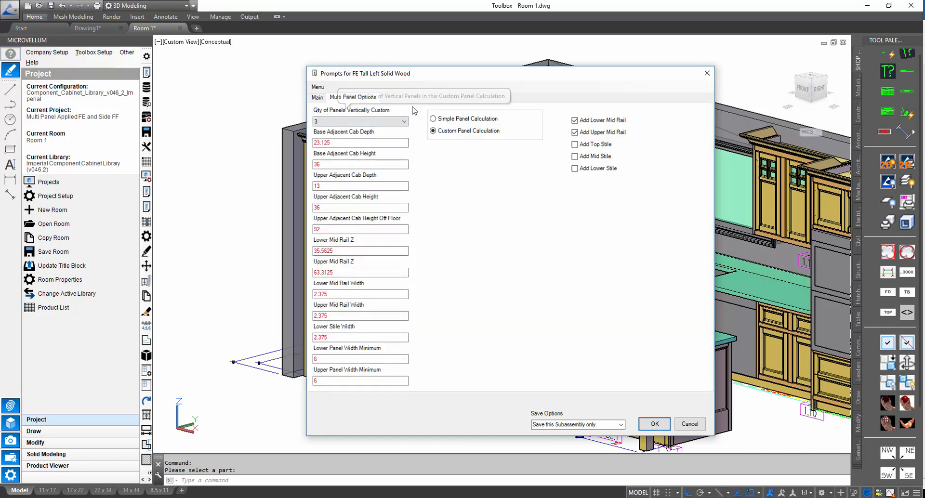
click(406, 122)
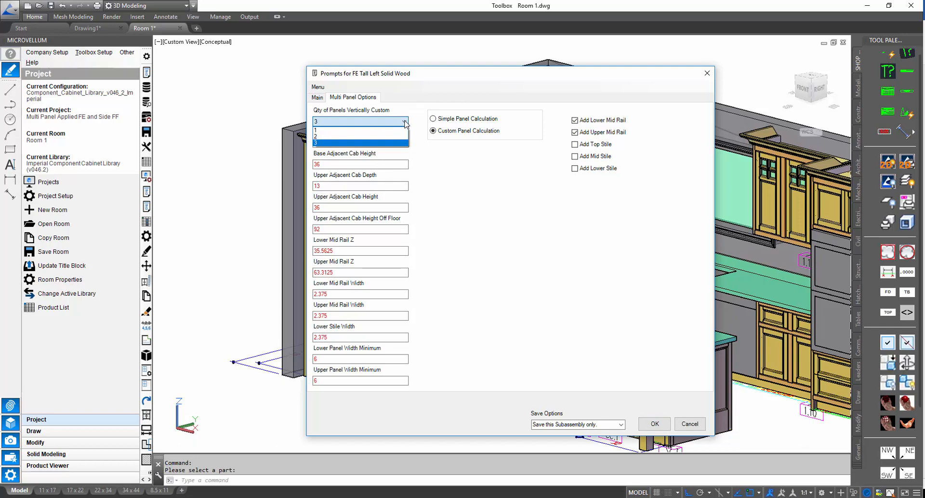
click(335, 136)
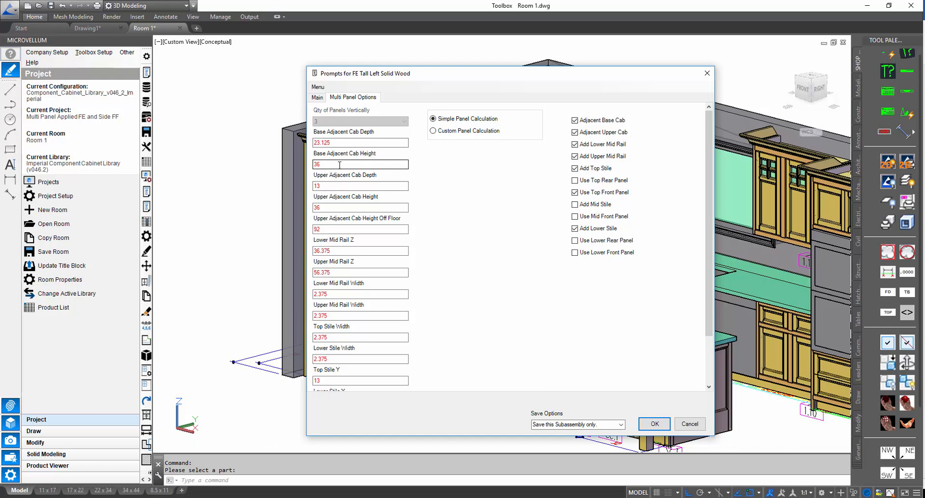
Examine the adjacent base and upper cabinet depth, height and height-off-floor values under Simple Panel Calculation
click(344, 185)
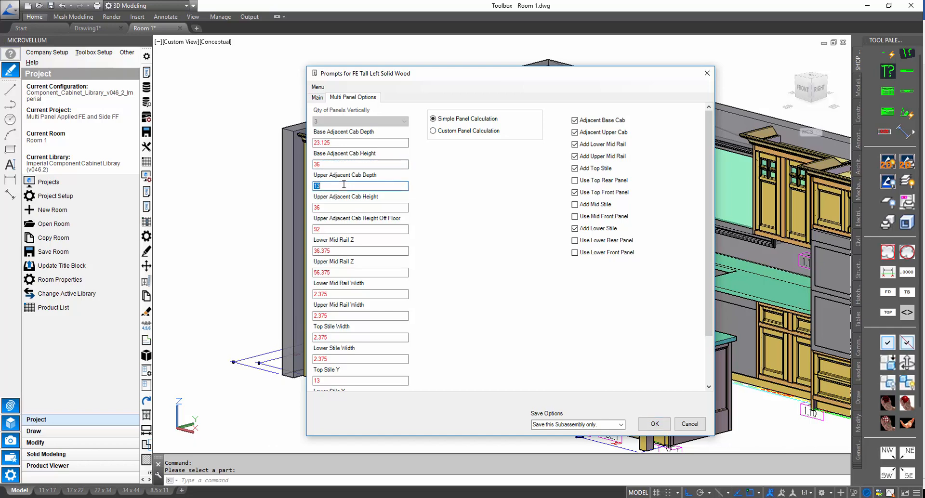
click(341, 208)
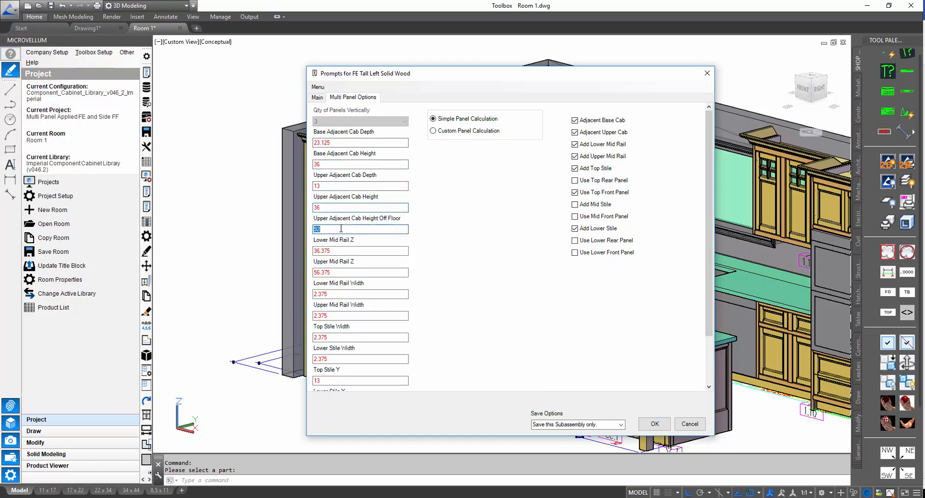
click(337, 164)
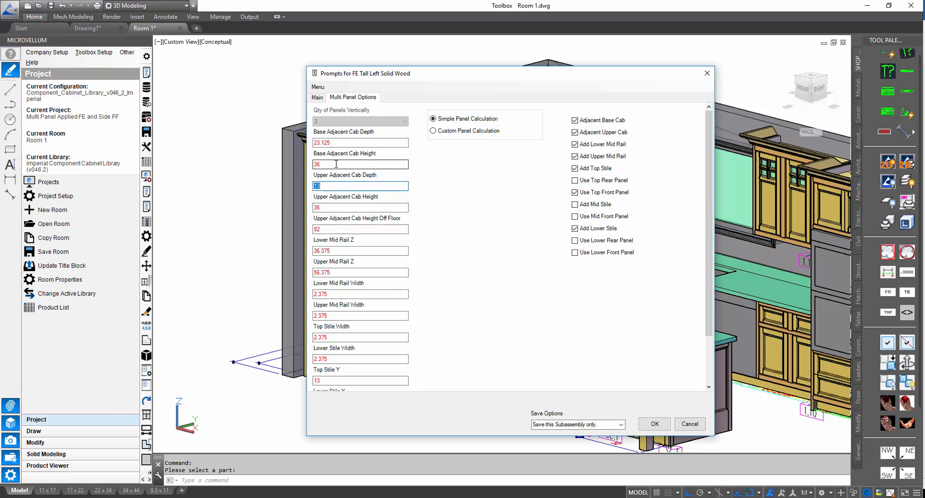
click(340, 143)
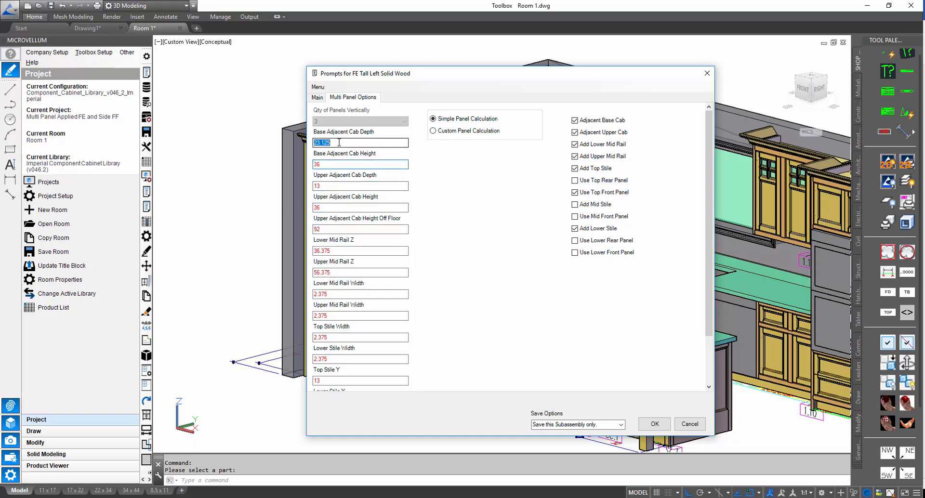
click(339, 164)
click(333, 185)
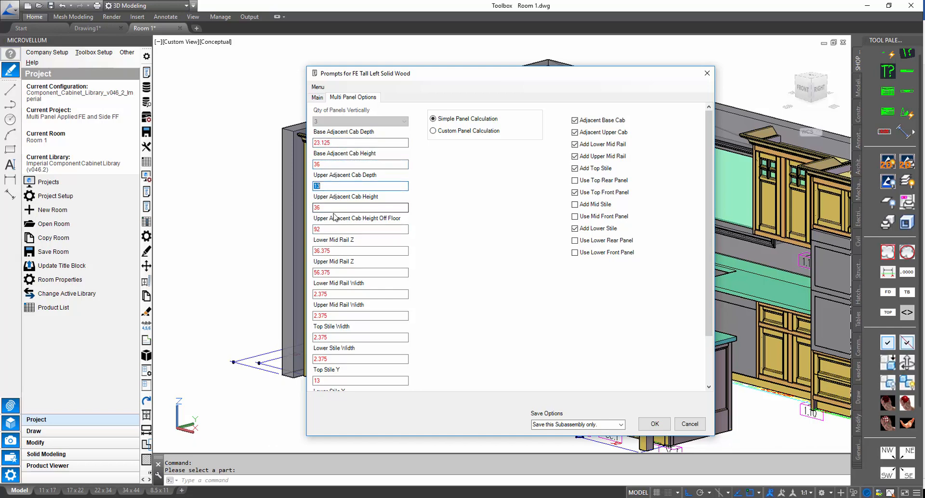
click(335, 209)
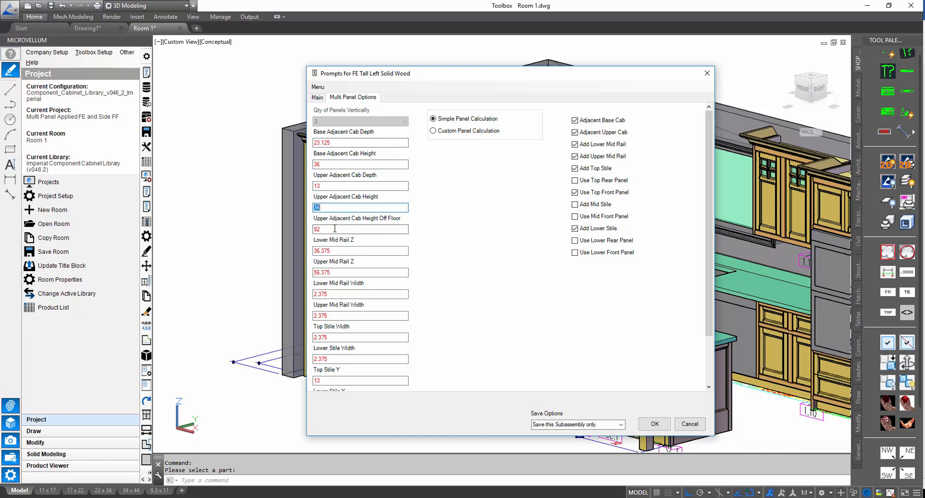
click(335, 207)
click(336, 185)
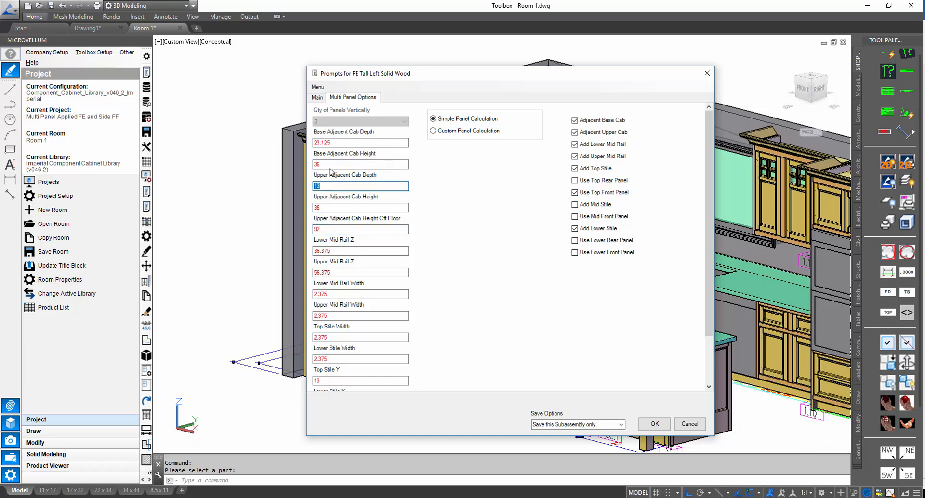
click(337, 164)
click(339, 144)
click(336, 165)
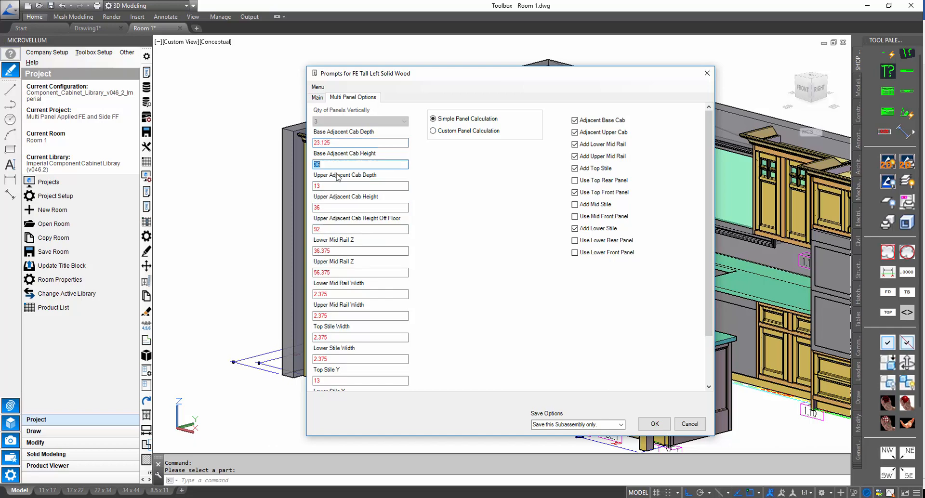
click(330, 188)
click(331, 209)
click(332, 229)
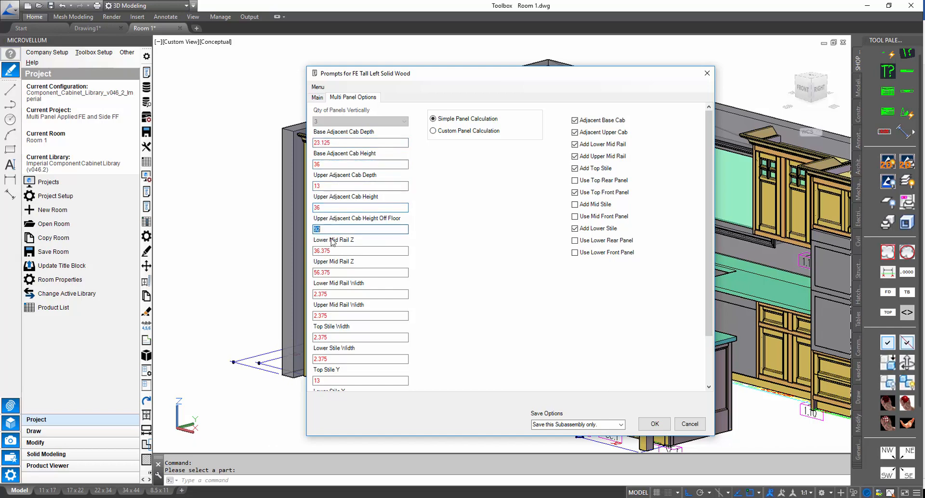
Examine the Lower and Upper Mid Rail Z values and view the formula behind Lower Mid Rail Z
click(331, 250)
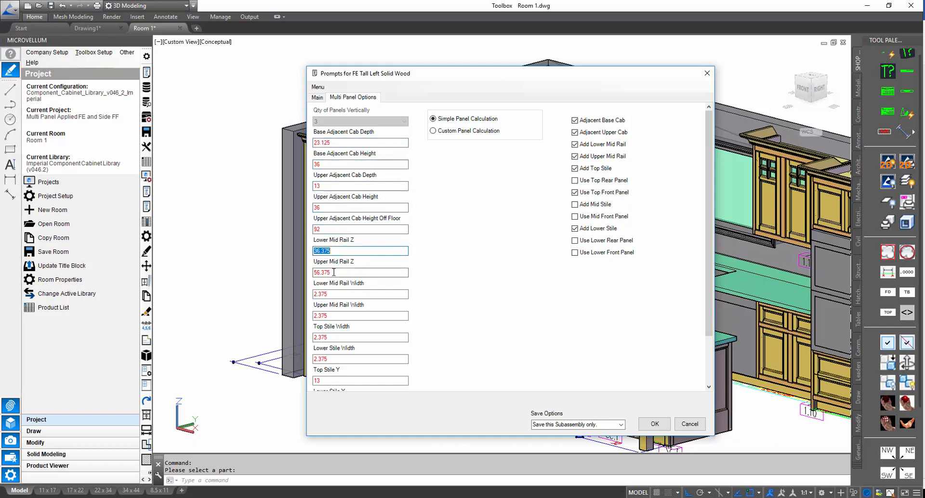
click(334, 272)
click(334, 250)
click(338, 272)
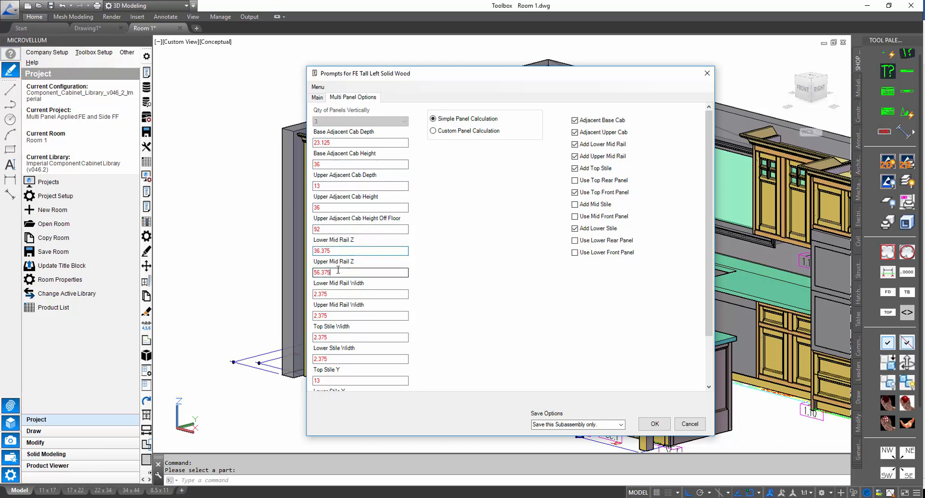
right_click(337, 251)
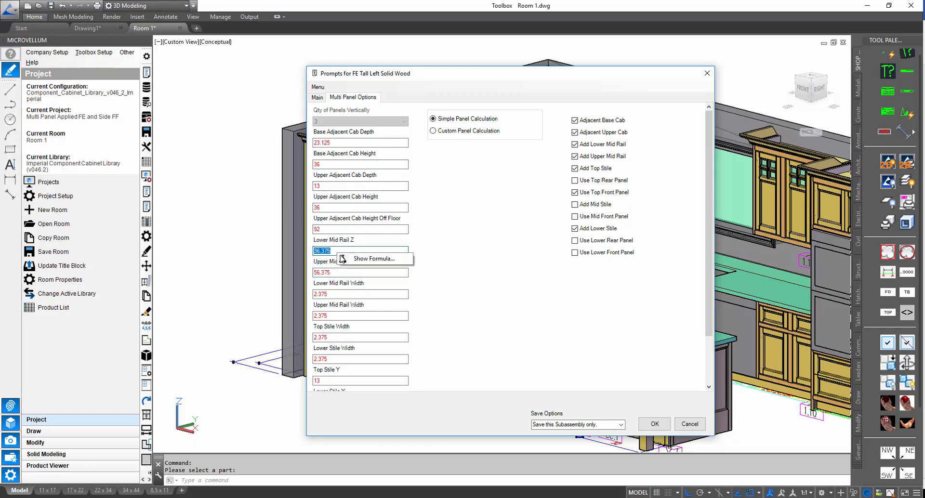
click(366, 256)
click(599, 285)
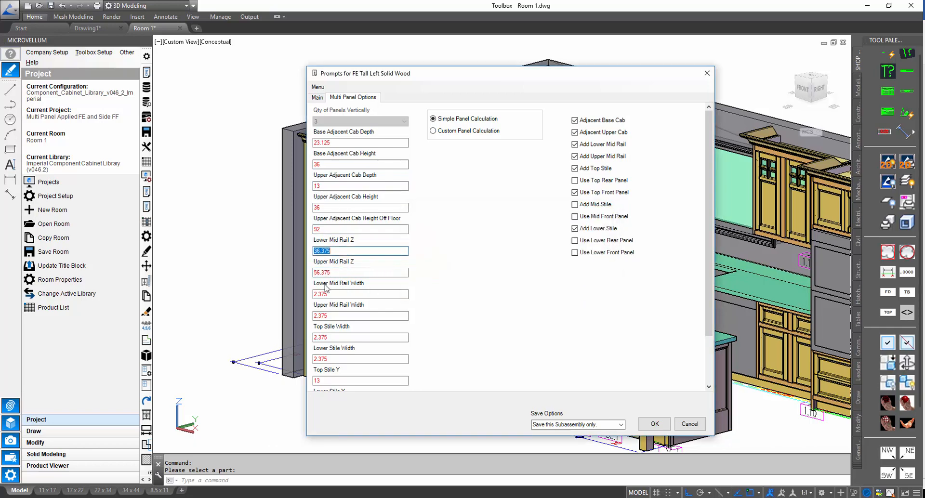
Compare the panel's main rail and stile width overrides with the mid rail and stile widths in Multi Panel Options
scroll(341, 306, down, 3)
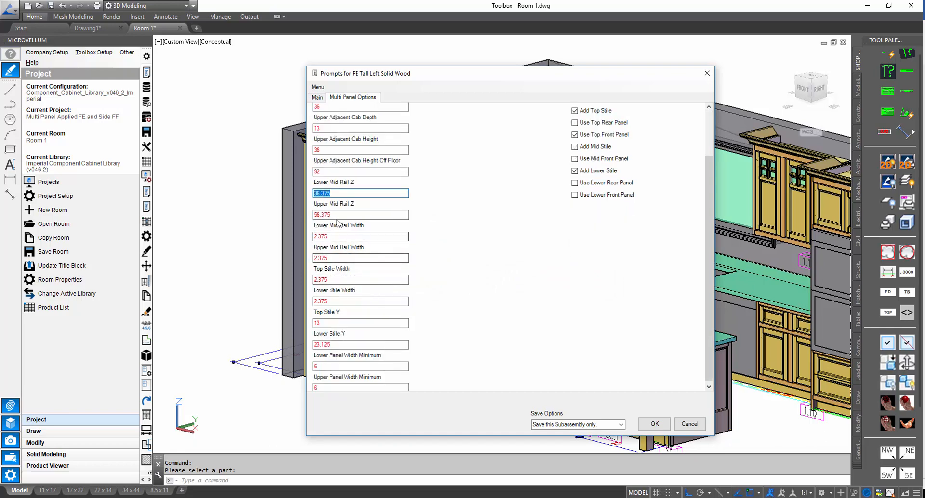
click(317, 96)
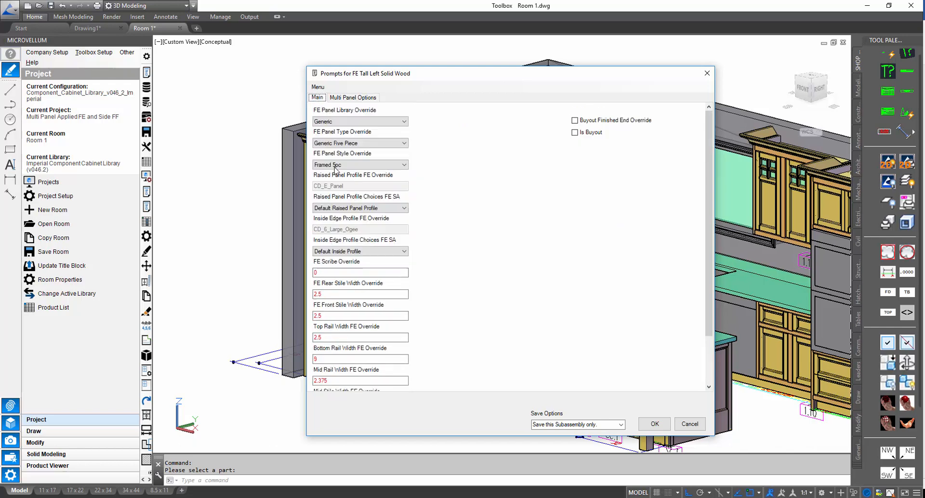
scroll(465, 315, down, 3)
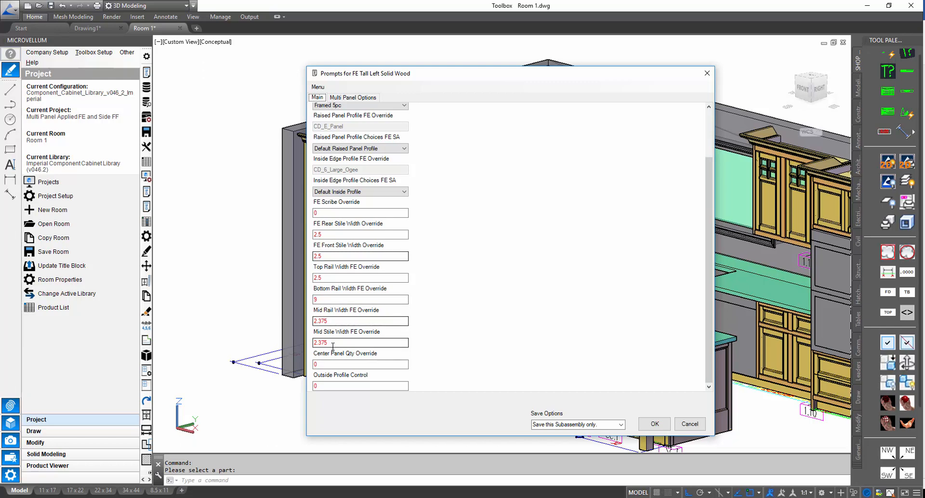
click(372, 97)
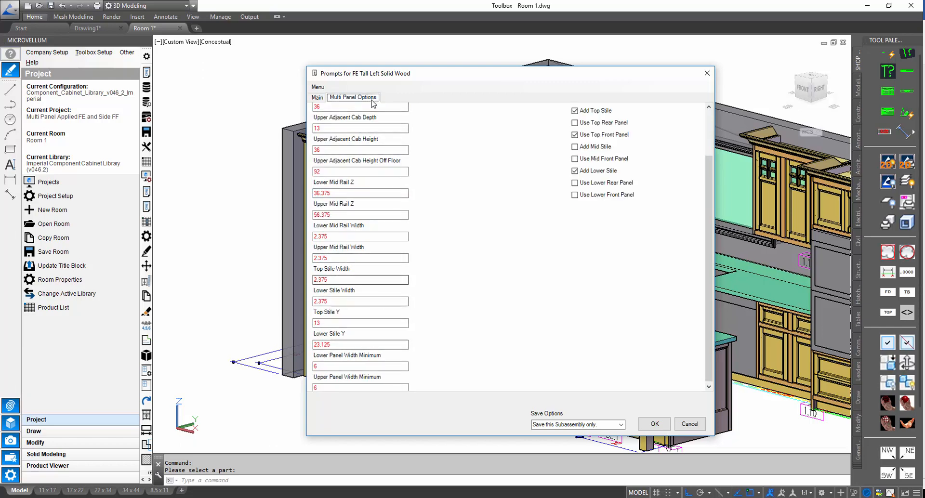
double_click(320, 301)
key(shift+Tab)
key(shift+Tab)
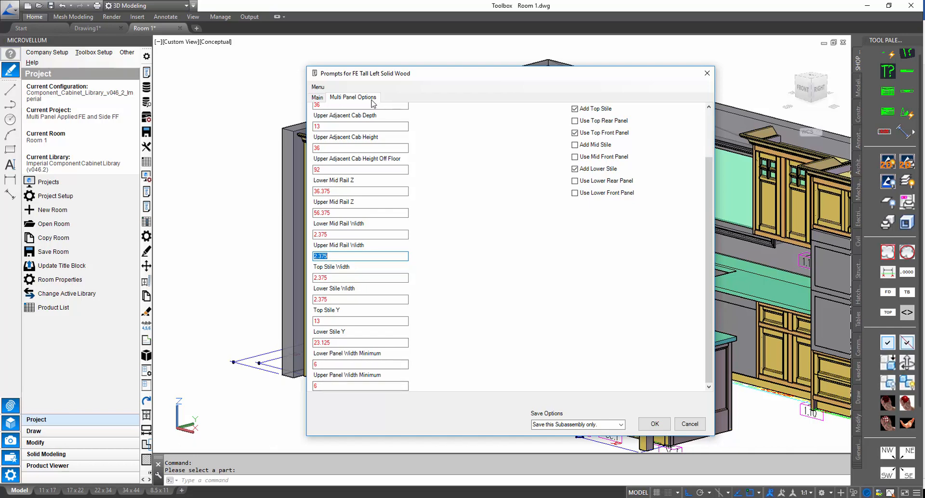
Compare the Simple and Custom Panel Calculation options, return to Simple, and close the subassembly prompts without saving
scroll(370, 103, up, 3)
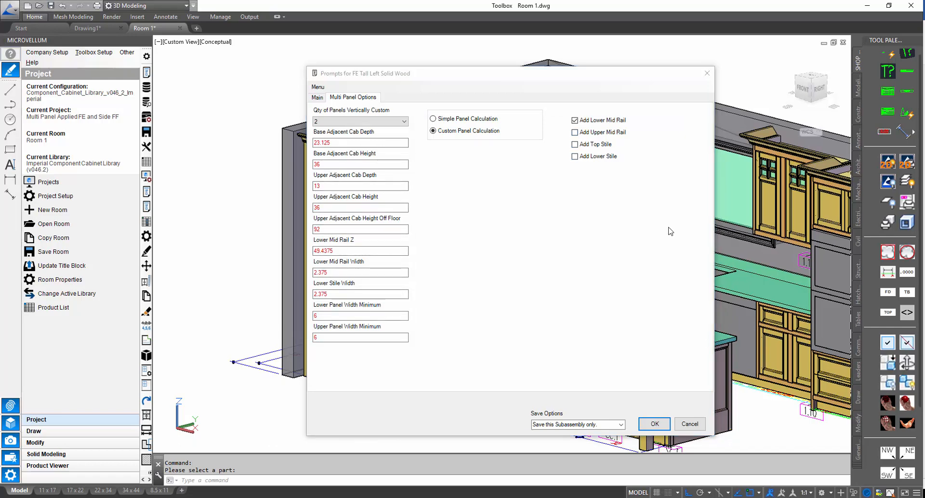
click(457, 119)
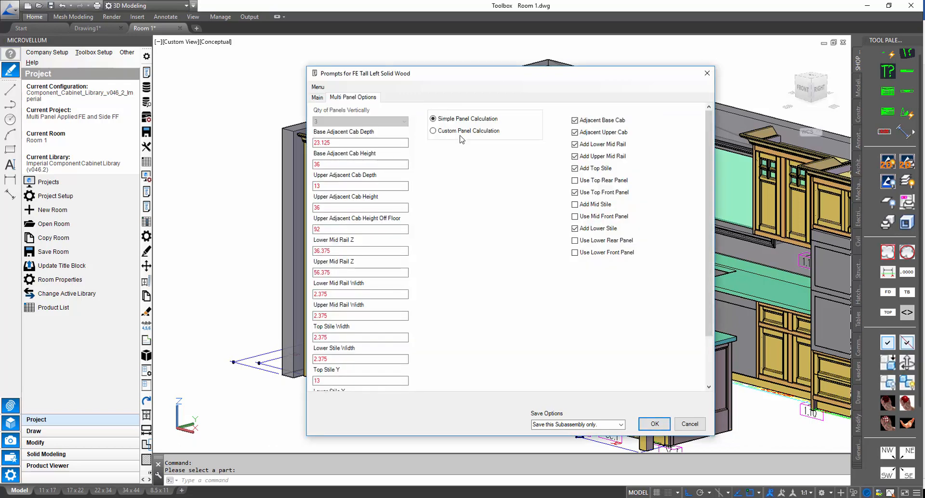
click(460, 133)
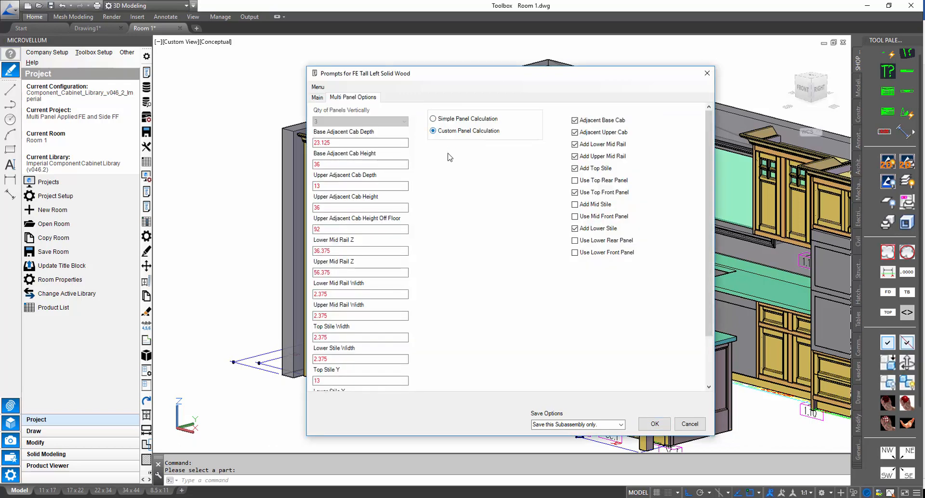
click(458, 119)
click(690, 424)
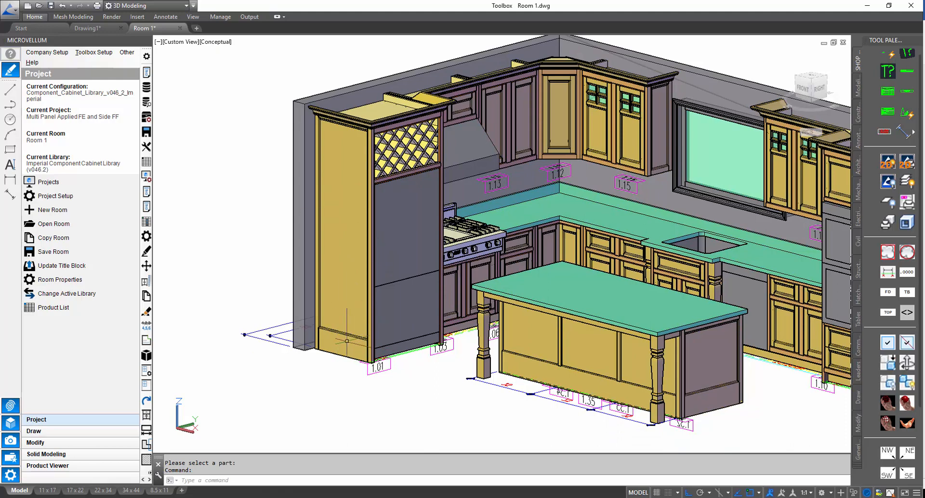
Open the multi-panel prompts for the tall refrigerator cabinet's left finished end and choose Custom Panel Calculation with 3 panels vertically
middle_drag(387, 227, 349, 250)
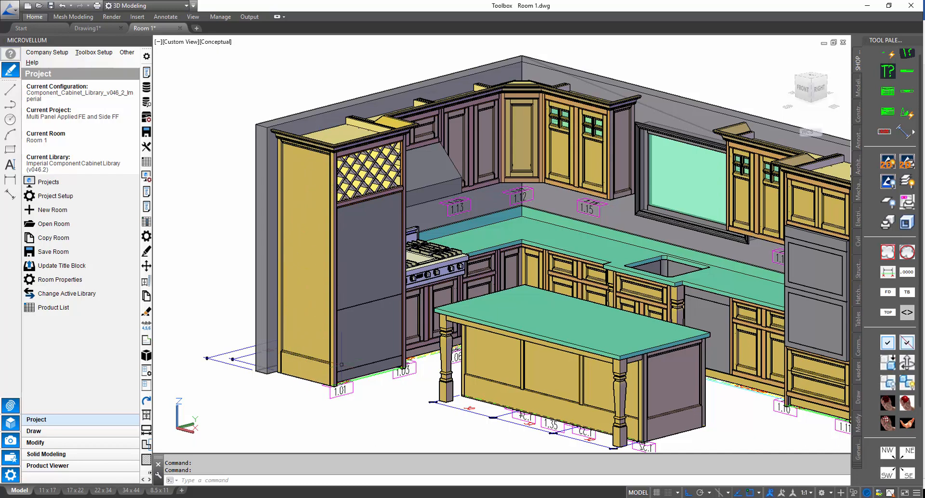
click(146, 206)
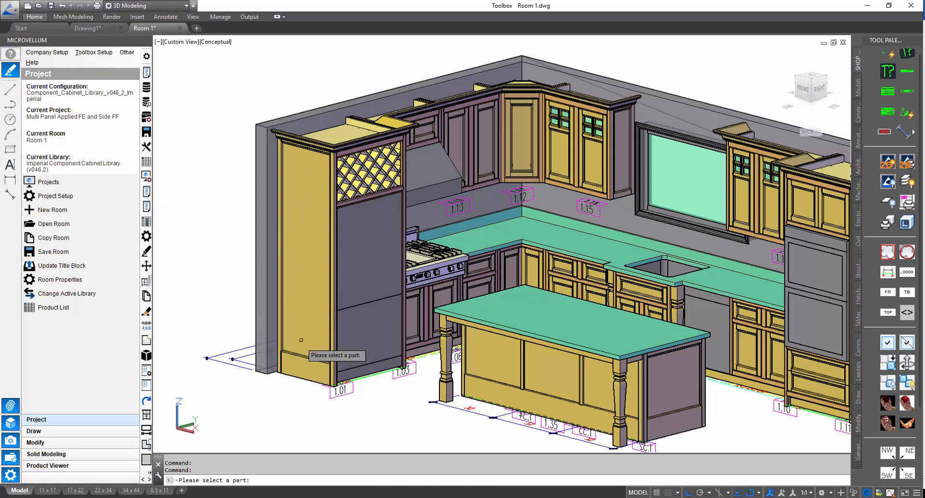
click(348, 359)
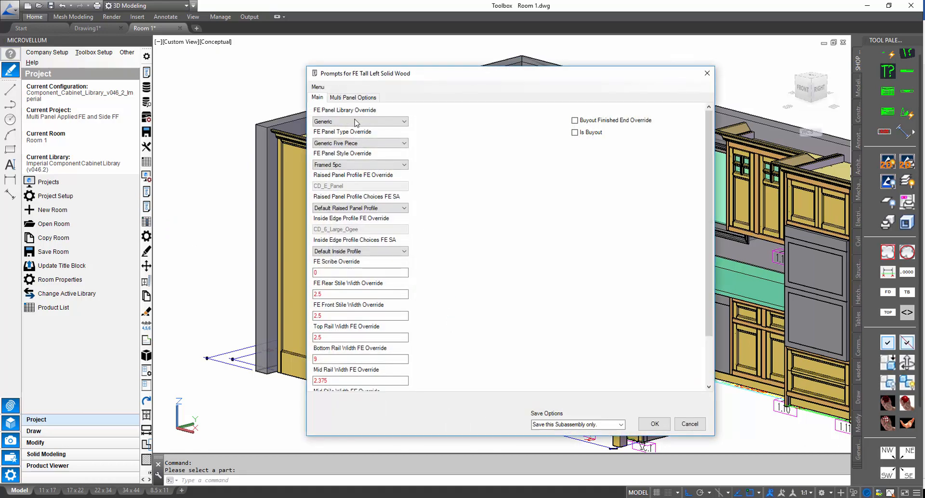
click(353, 98)
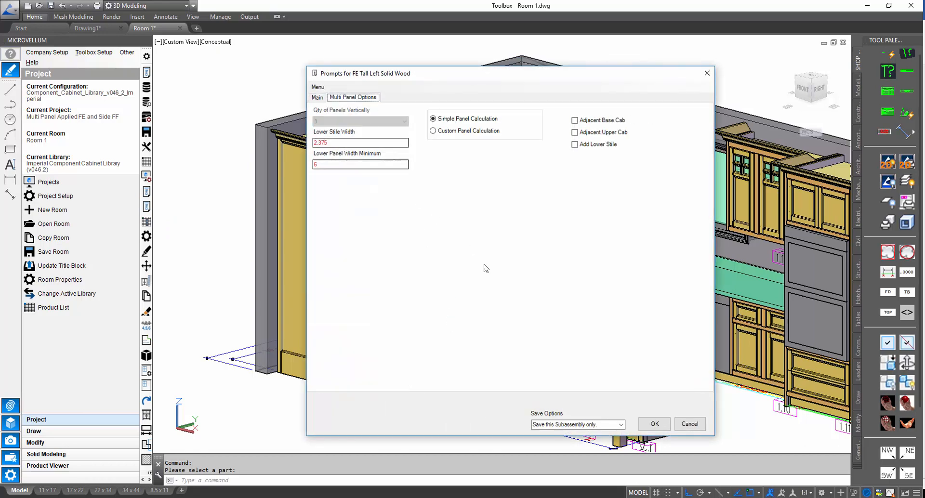
click(450, 132)
click(337, 122)
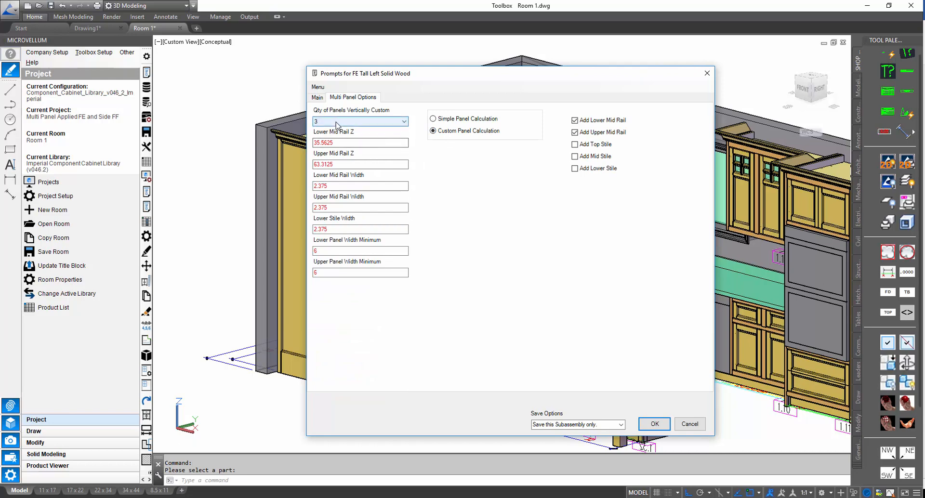
Add top, mid and lower stiles to the refrigerator cabinet's finished end, save this subassembly only, and inspect the redrawn panel
click(581, 144)
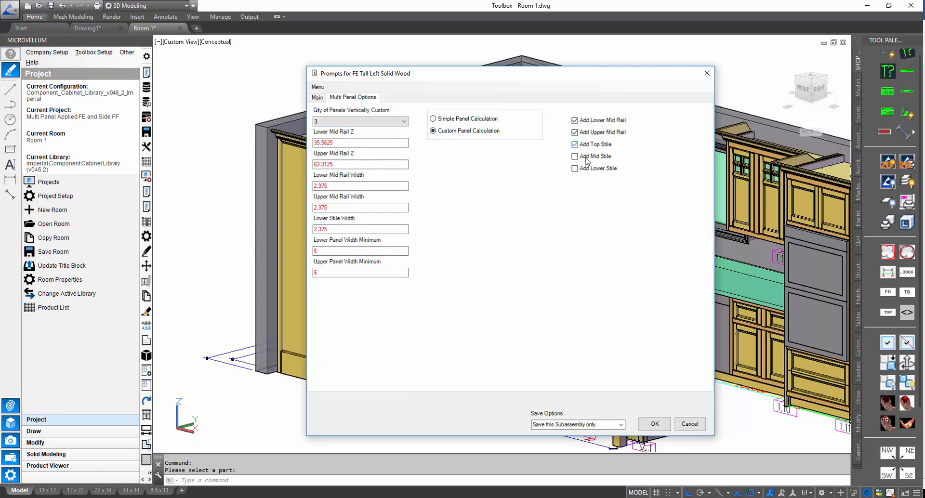
click(575, 182)
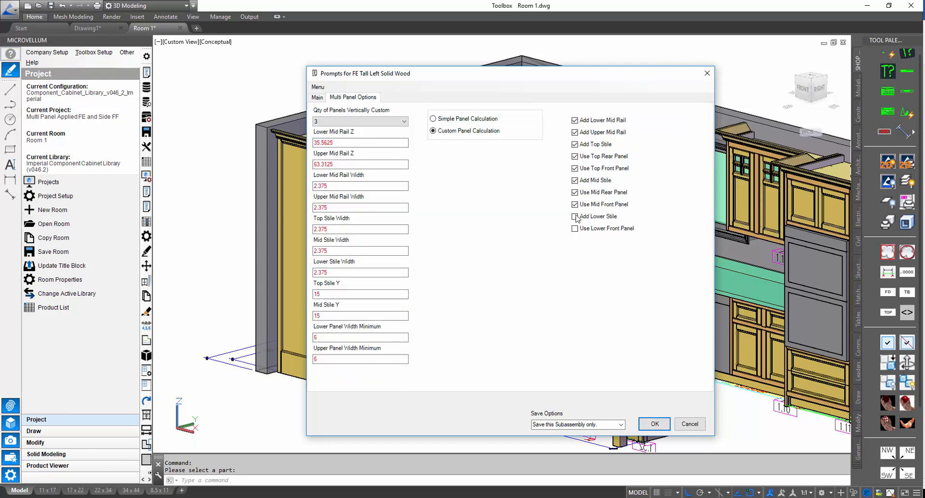
click(575, 216)
click(640, 424)
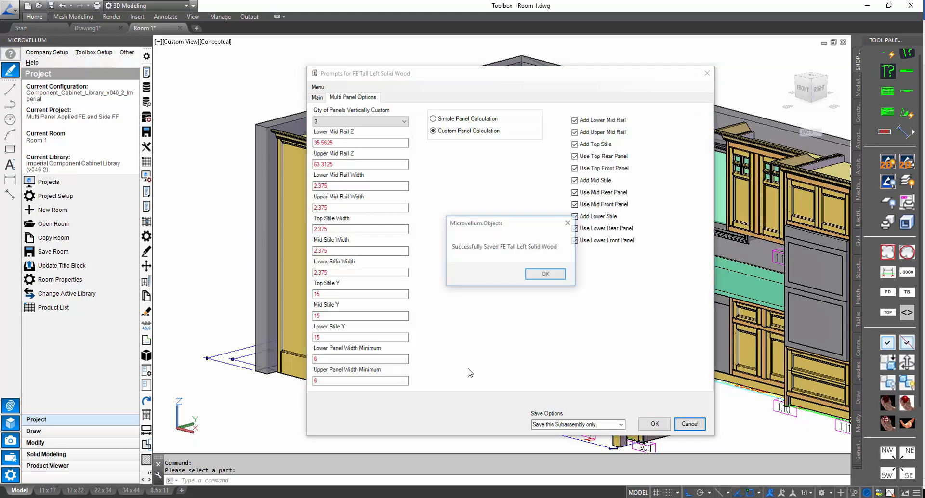
click(542, 274)
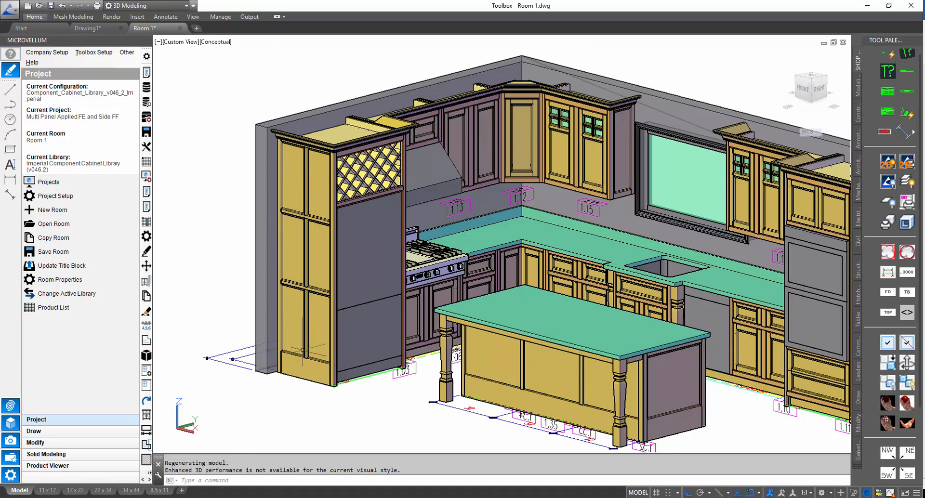
middle_drag(307, 331, 300, 341)
middle_drag(416, 316, 374, 298)
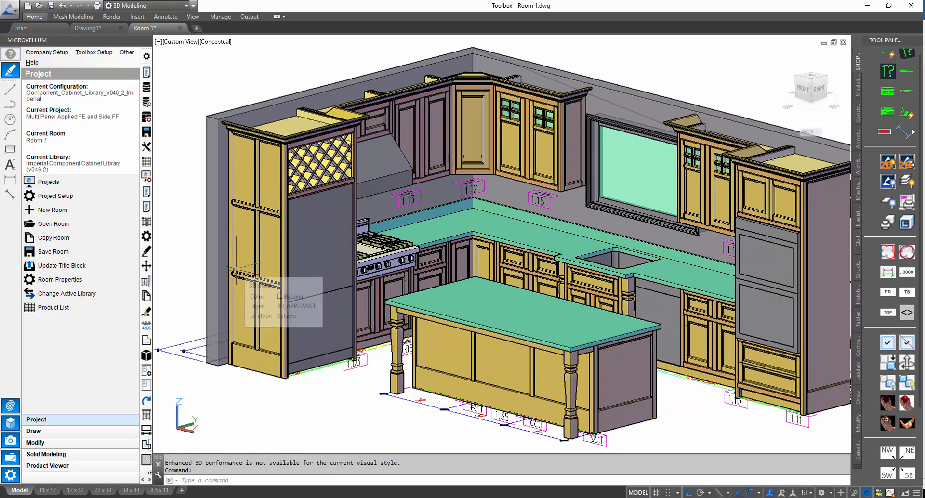
middle_drag(318, 278, 319, 279)
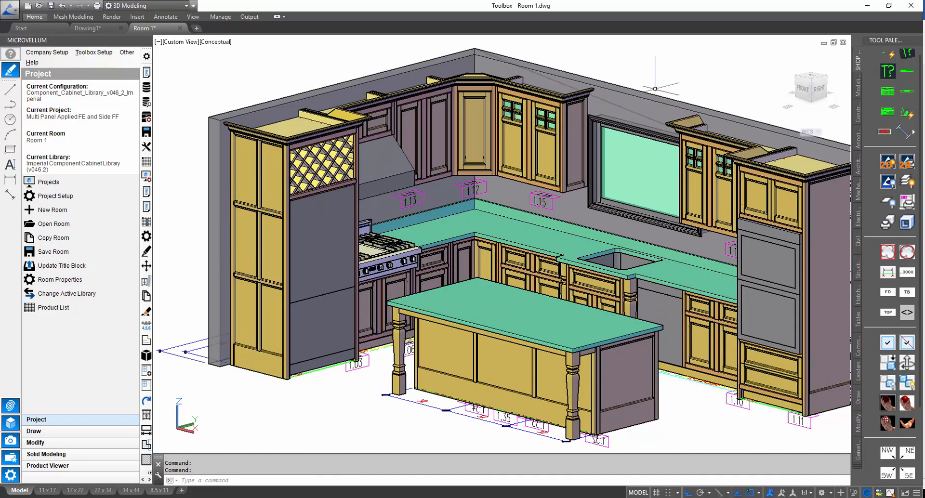
Open the multi-panel prompts for the left finished end of the tall oven cabinet, next to cabinet 1.17
shift+middle_drag(646, 96, 525, 178)
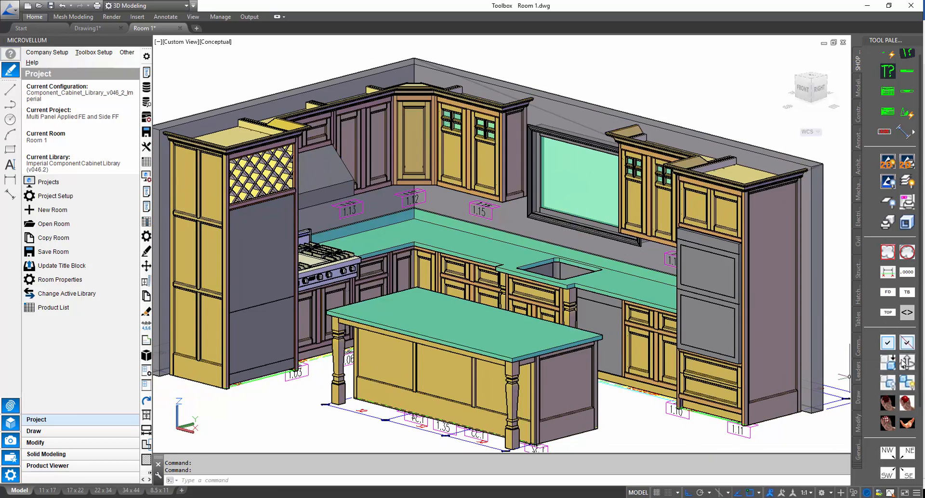
shift+middle_drag(672, 329, 801, 317)
middle_drag(678, 203, 595, 330)
scroll(595, 330, up, 1)
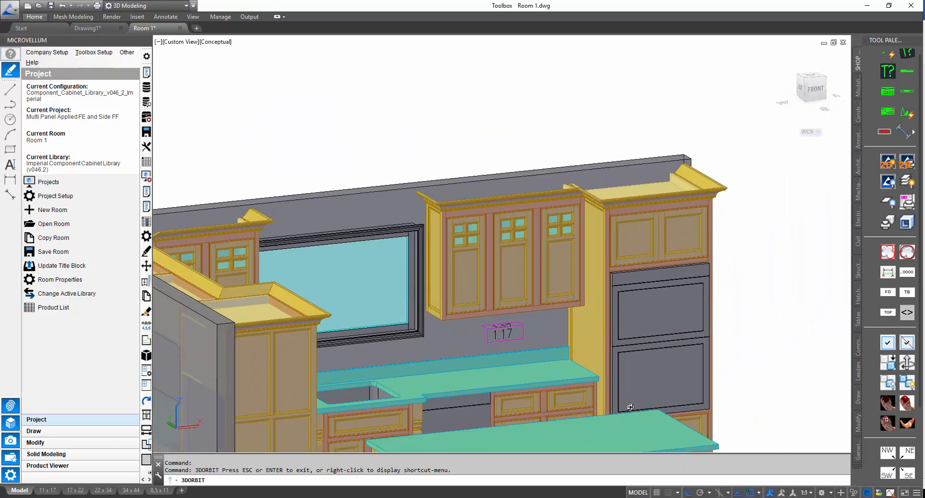
drag(613, 409, 590, 394)
scroll(587, 383, up, 6)
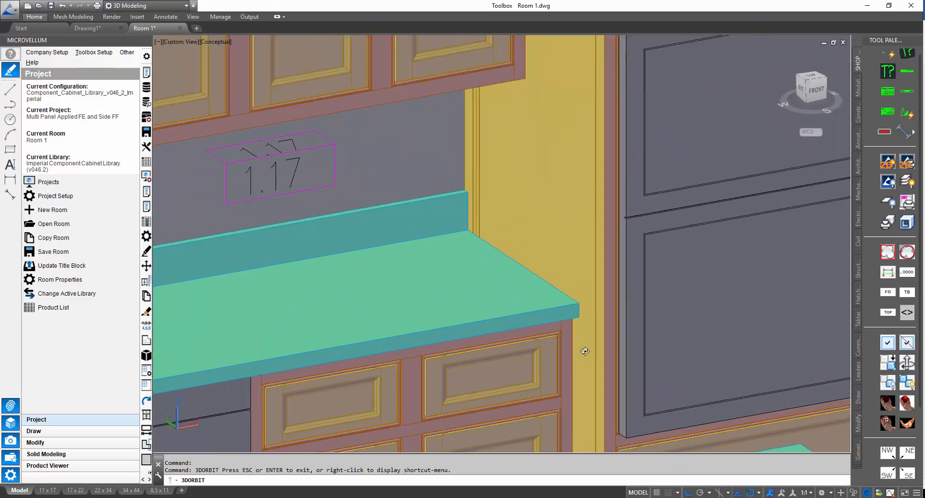
drag(585, 351, 578, 332)
scroll(580, 299, down, 3)
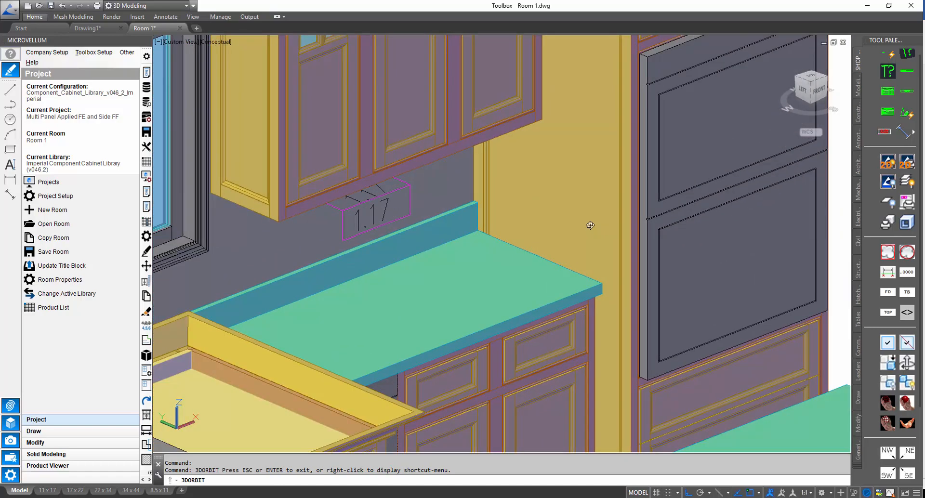
scroll(589, 217, down, 5)
middle_drag(586, 330, 583, 299)
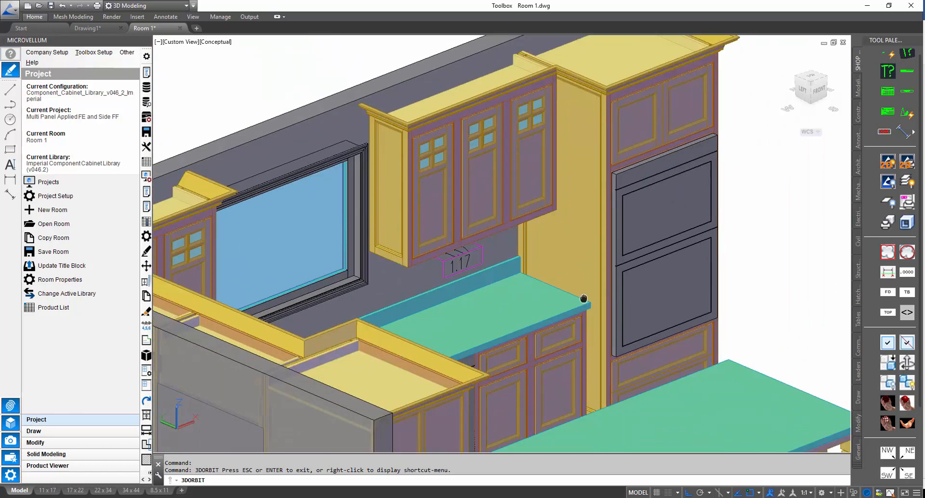
drag(583, 298, 583, 283)
scroll(584, 326, up, 2)
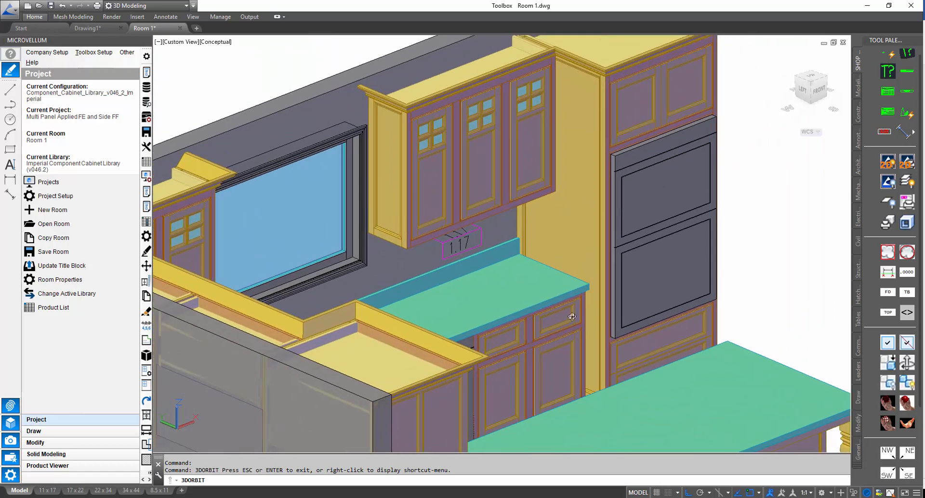
mouse_move(572, 316)
middle_down()
mouse_move(572, 302)
mouse_move(572, 311)
middle_up()
key(Escape)
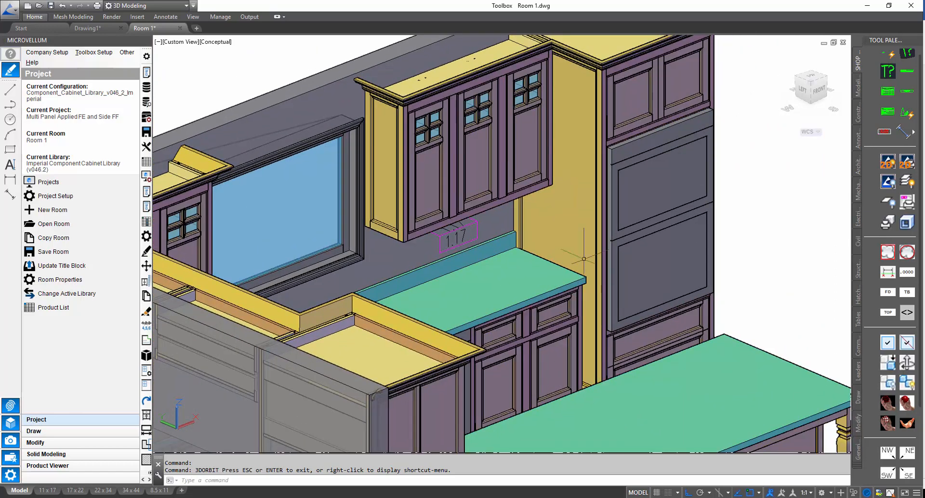
click(146, 207)
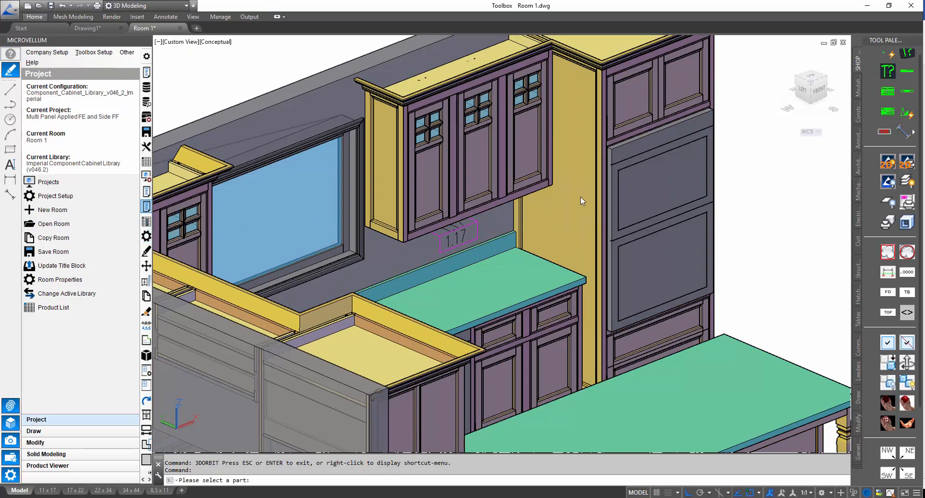
click(593, 219)
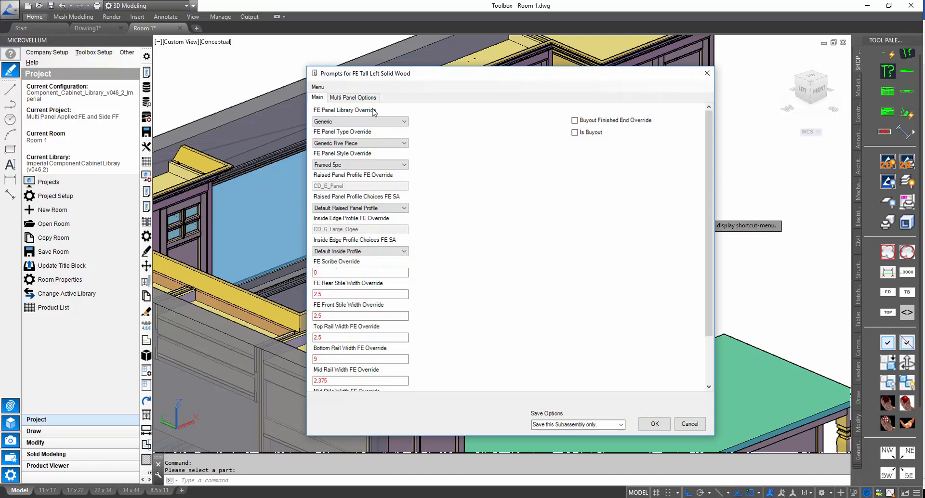
click(367, 100)
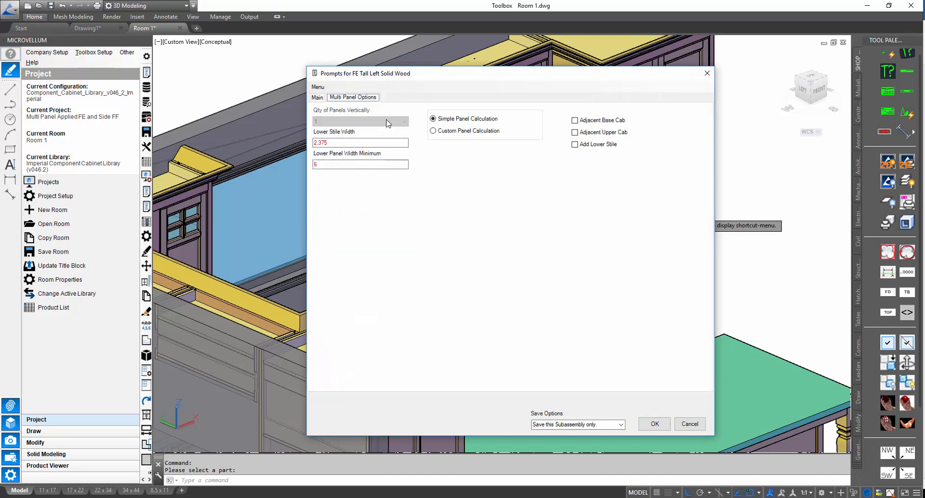
Enable Adjacent Base Cab and Adjacent Upper Cab under Simple Panel Calculation for the oven cabinet's finished end, and save this subassembly only
click(586, 123)
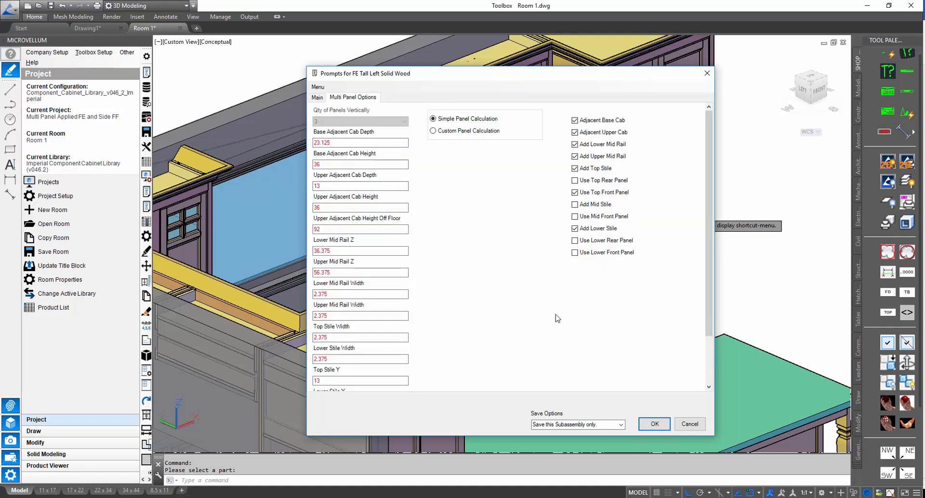
click(650, 425)
click(547, 275)
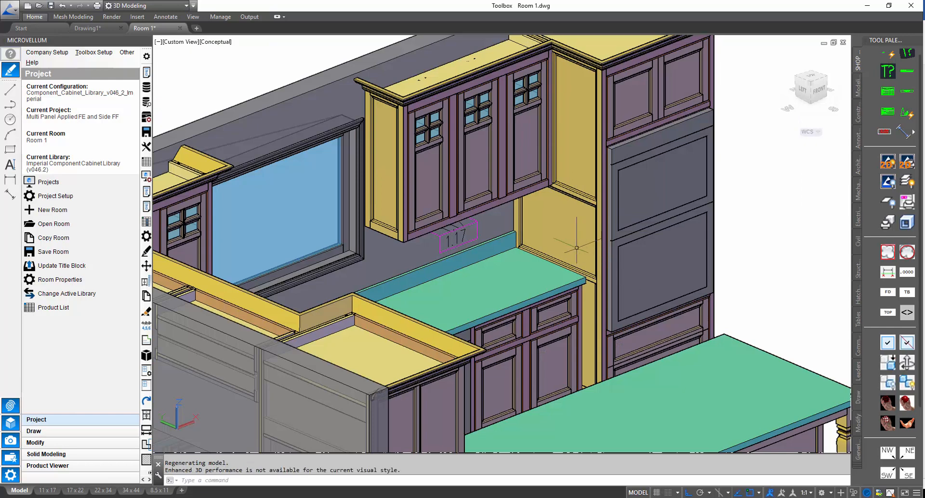
Examine how the oven cabinet's side rails and panels align with the adjacent upper cabinet, countertop and base cabinet
middle_drag(595, 196, 592, 211)
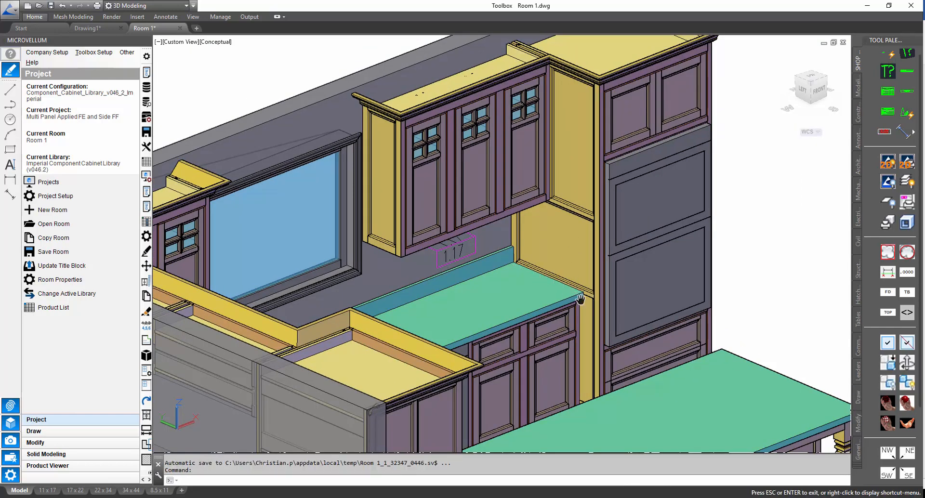
key(Escape)
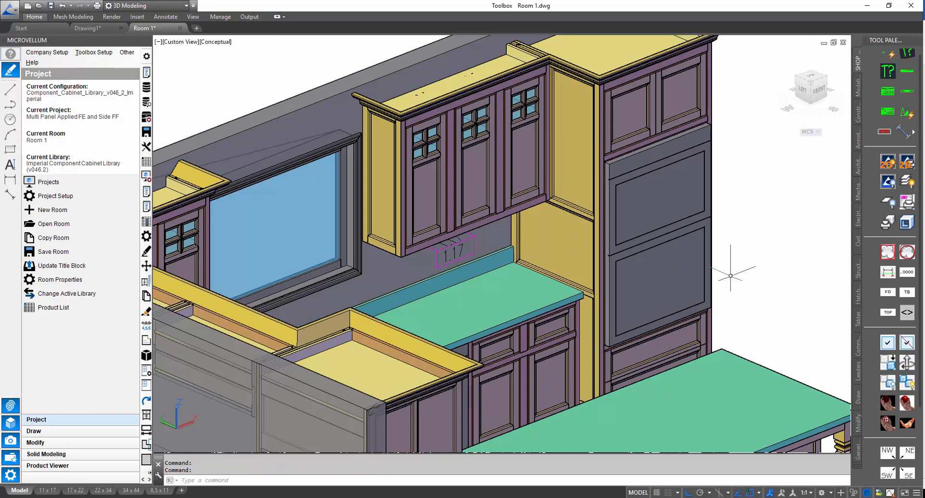
scroll(586, 237, up, 2)
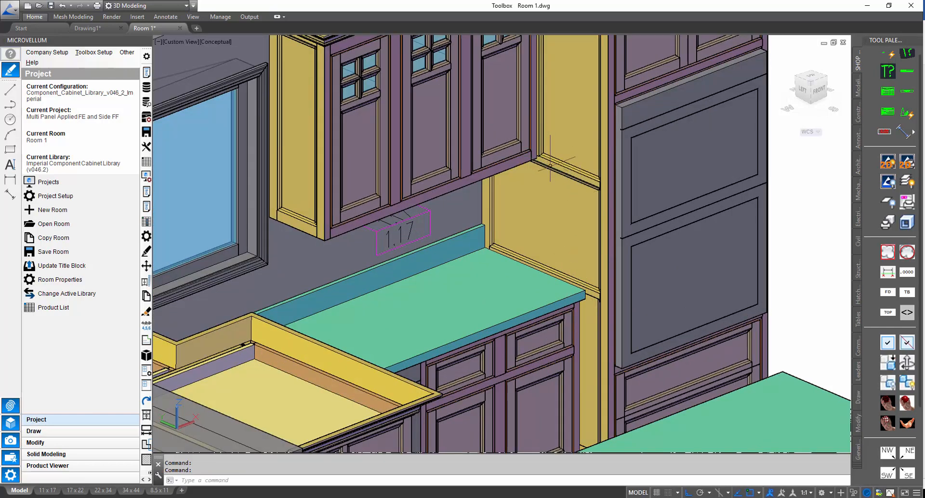
middle_drag(547, 153, 498, 267)
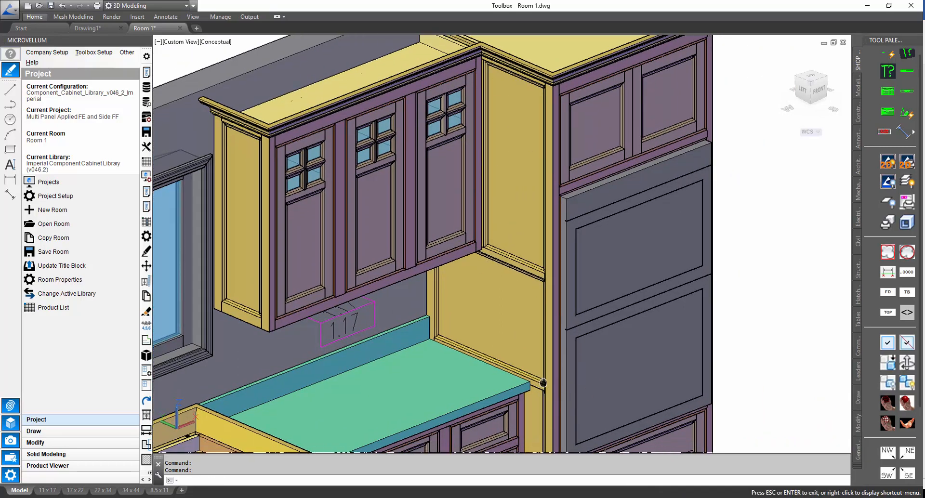
scroll(544, 393, down, 2)
middle_drag(544, 392, 548, 332)
scroll(550, 352, up, 2)
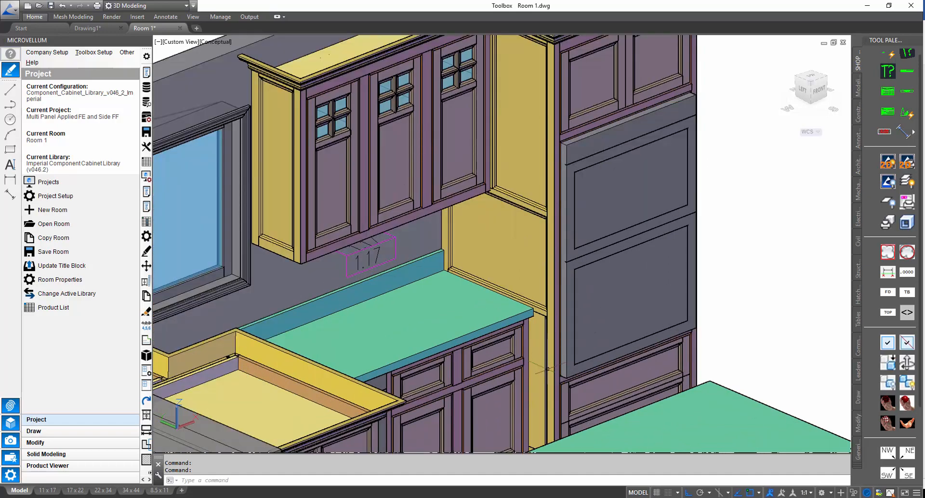
middle_drag(546, 376, 547, 342)
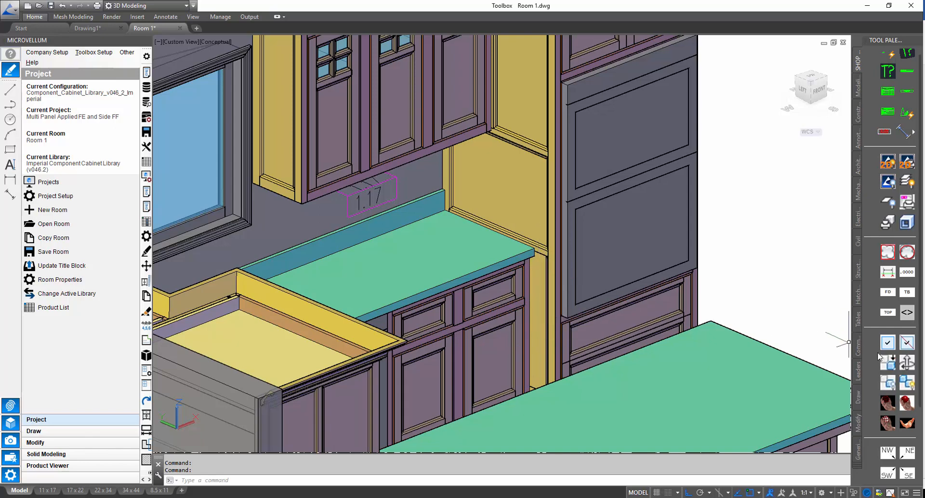
Isolate the tall oven cabinet from the rest of the kitchen
click(894, 405)
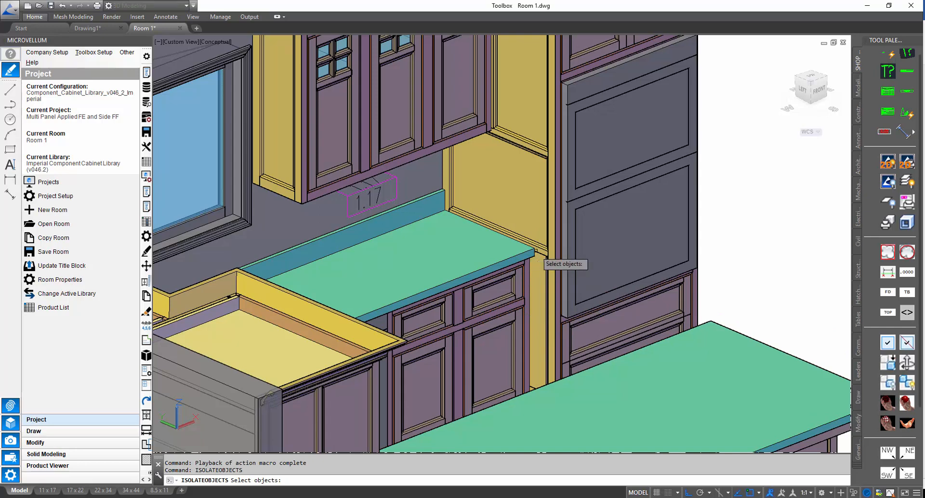
click(549, 256)
key(Return)
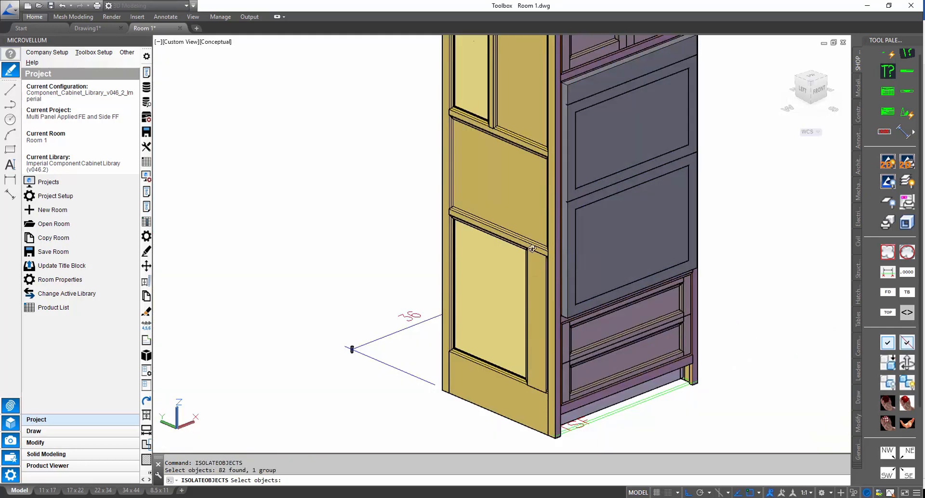
Examine the isolated cabinet's side panels, concentrating on the lower section's rear opening, stile and front strip
scroll(513, 228, down, 1)
middle_drag(505, 227, 519, 330)
middle_drag(542, 394, 548, 338)
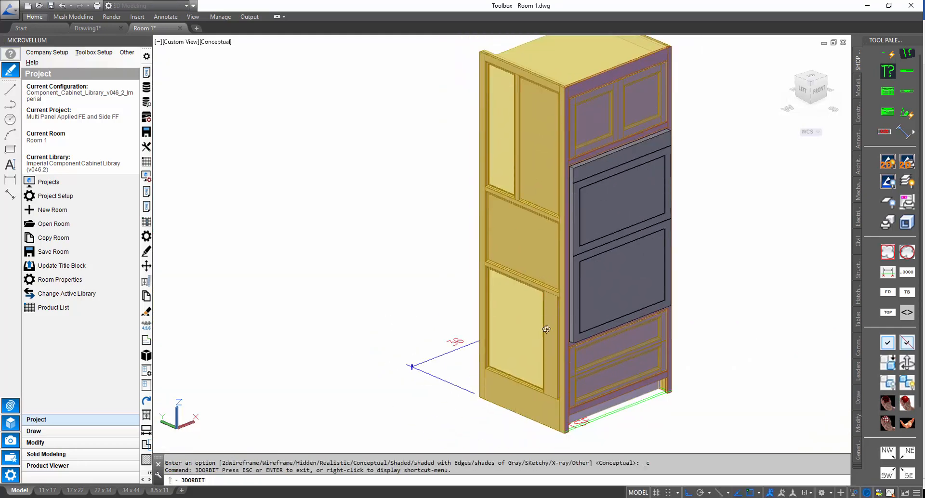
scroll(548, 337, up, 1)
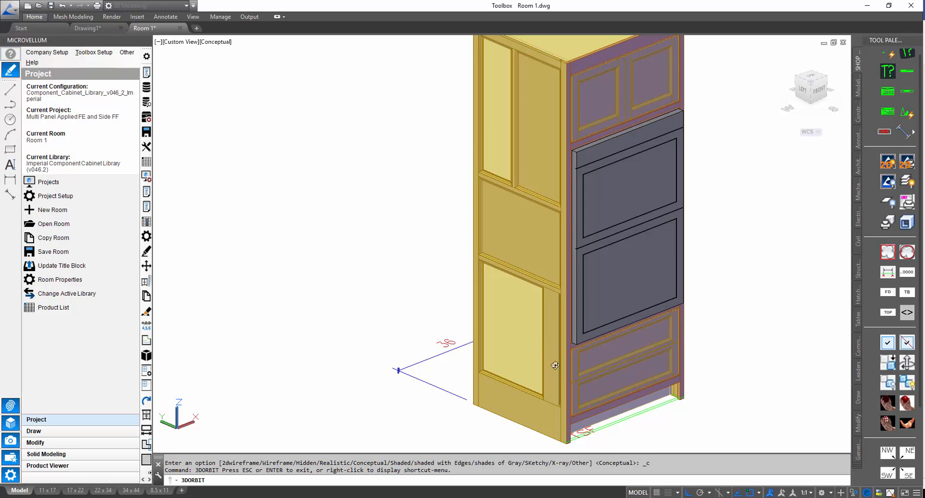
scroll(552, 365, up, 2)
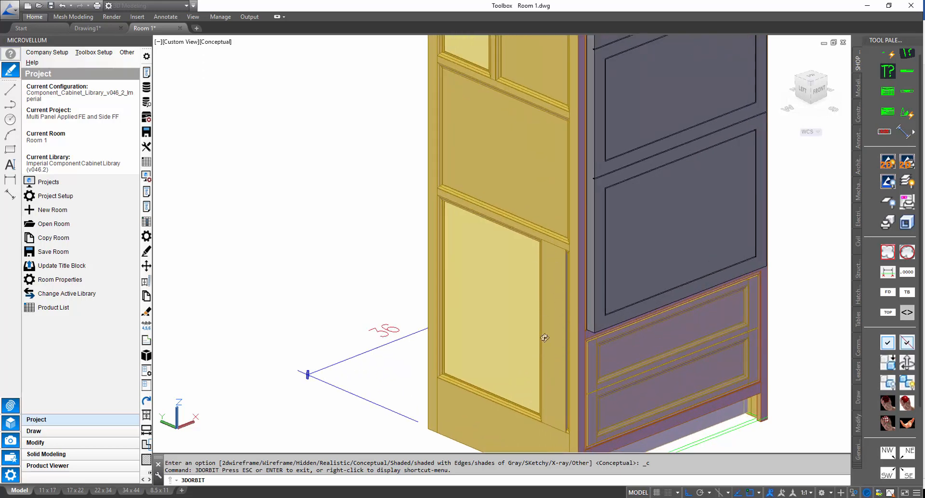
scroll(543, 254, up, 1)
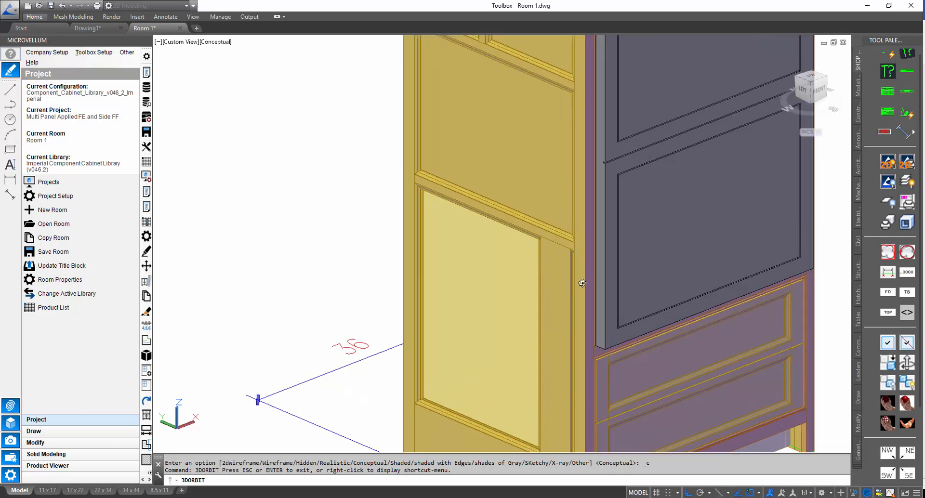
Set the Lower Panel Width Minimum to 2 for the oven cabinet's left finished end, and save this subassembly only
scroll(582, 283, down, 2)
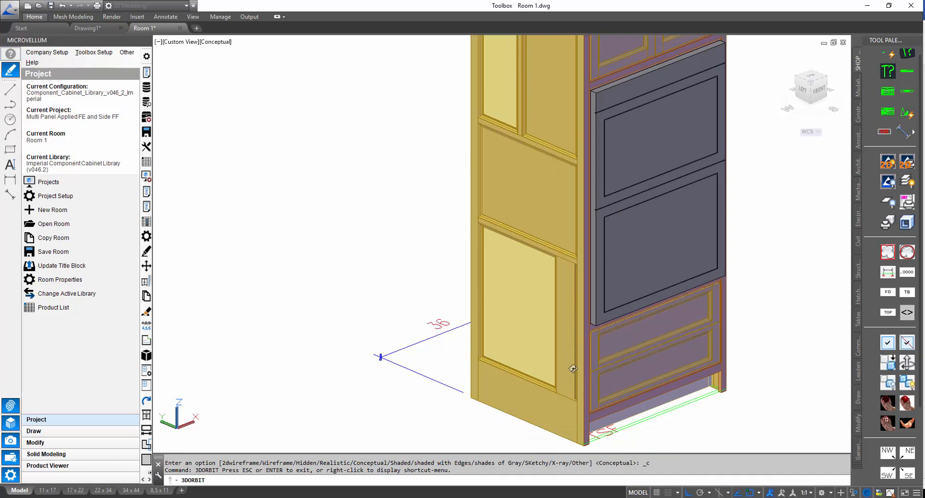
middle_drag(582, 283, 569, 317)
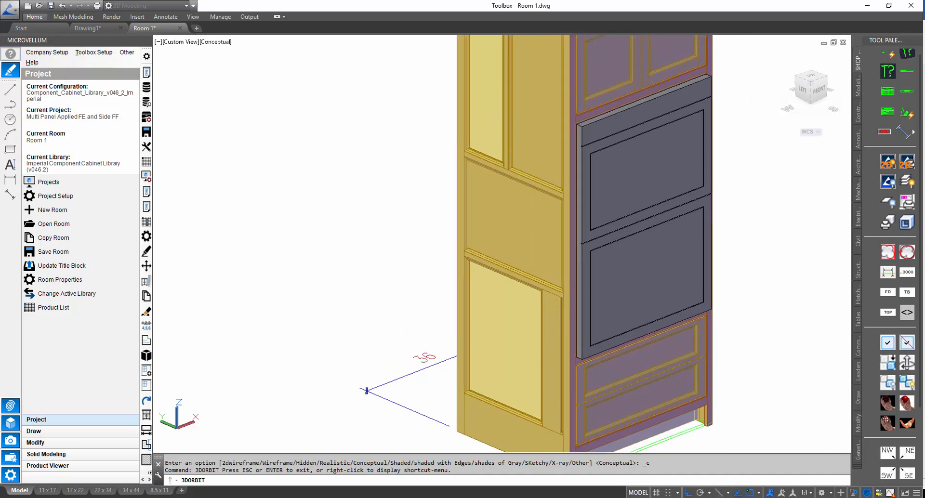
key(Escape)
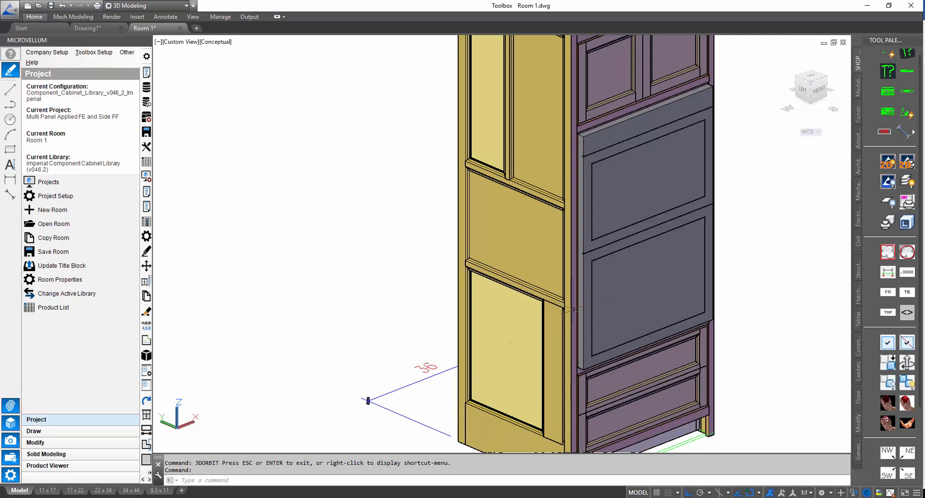
scroll(513, 295, down, 3)
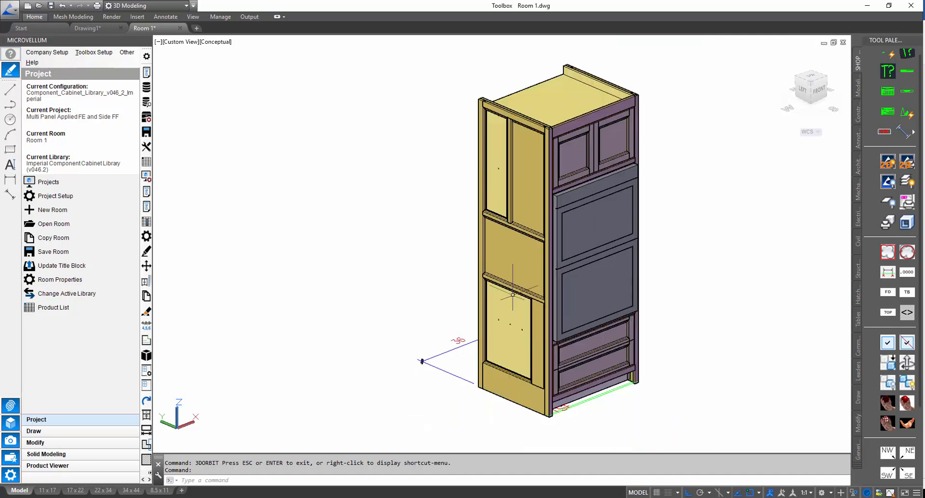
scroll(513, 295, up, 2)
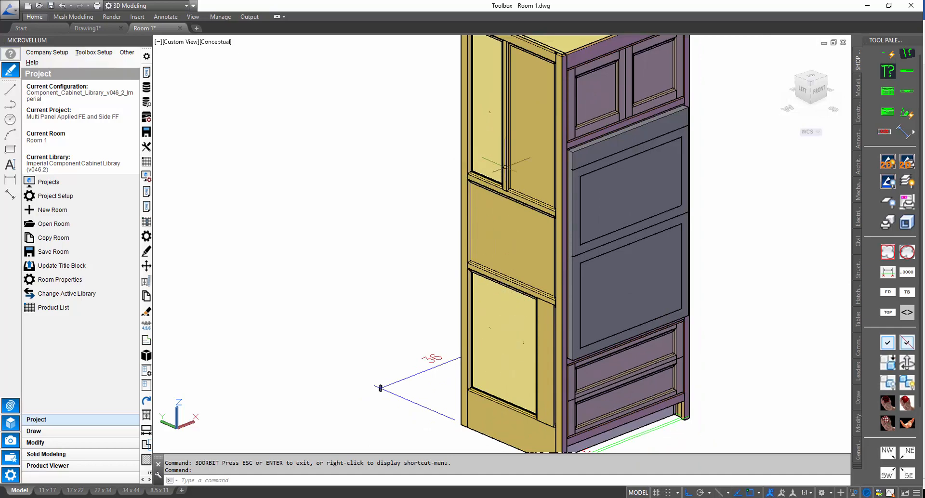
click(146, 206)
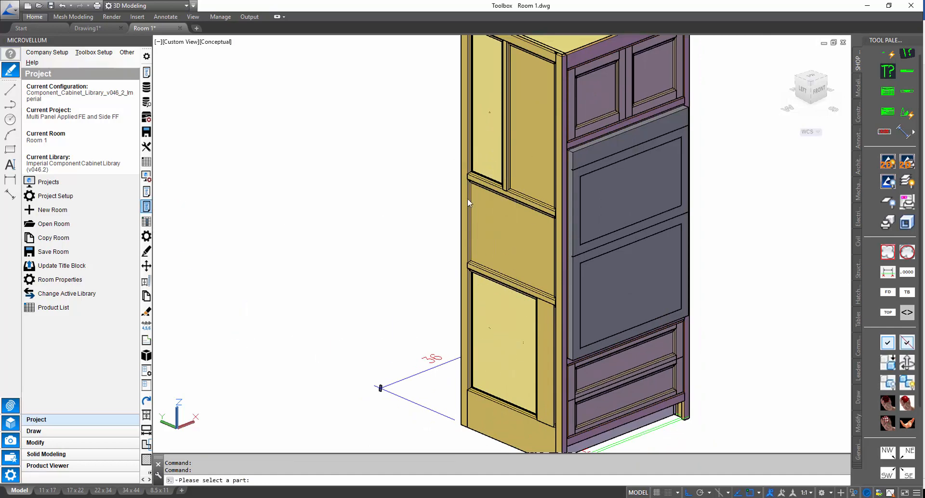
click(513, 218)
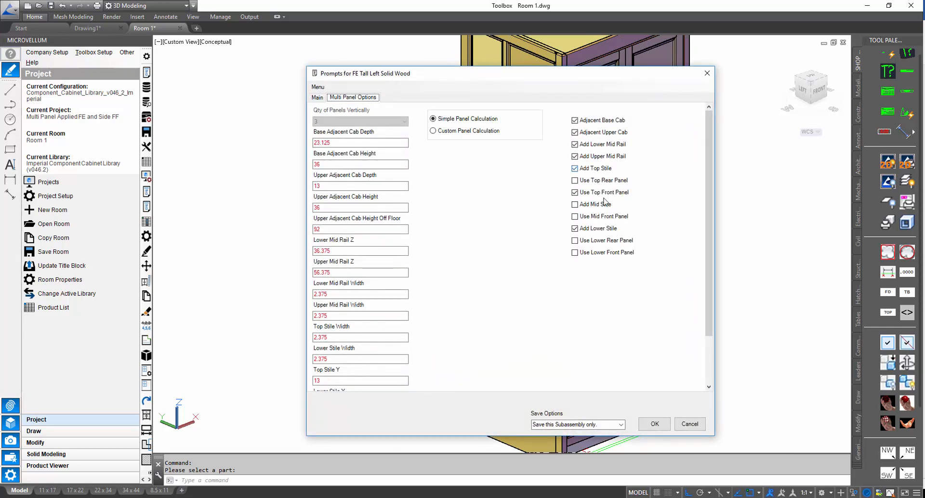
drag(710, 279, 709, 327)
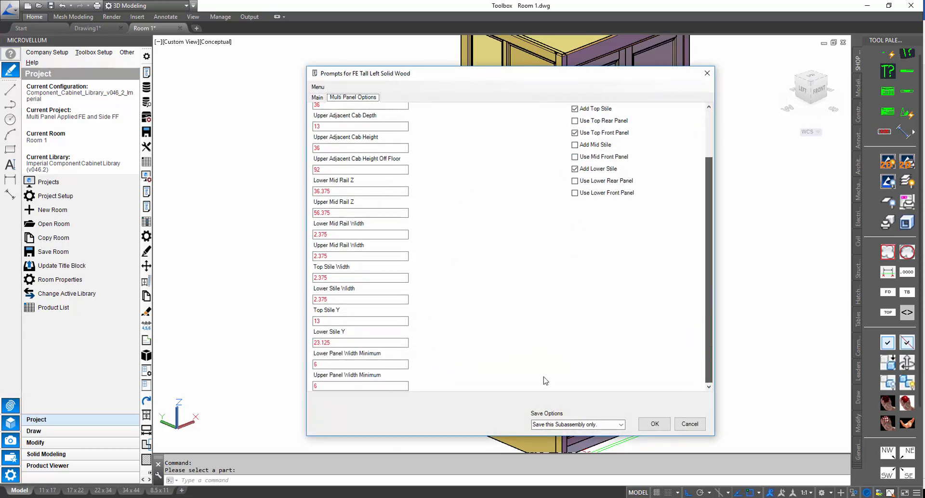
double_click(324, 365)
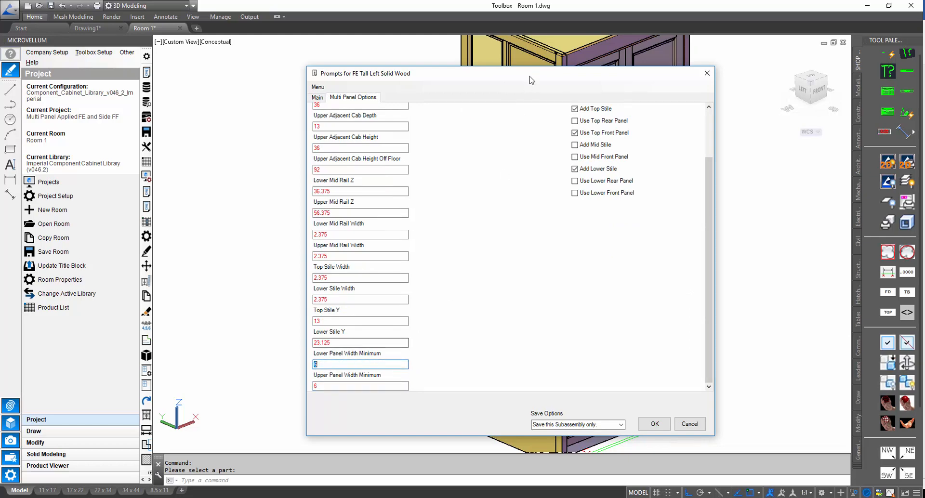
drag(530, 78, 480, 83)
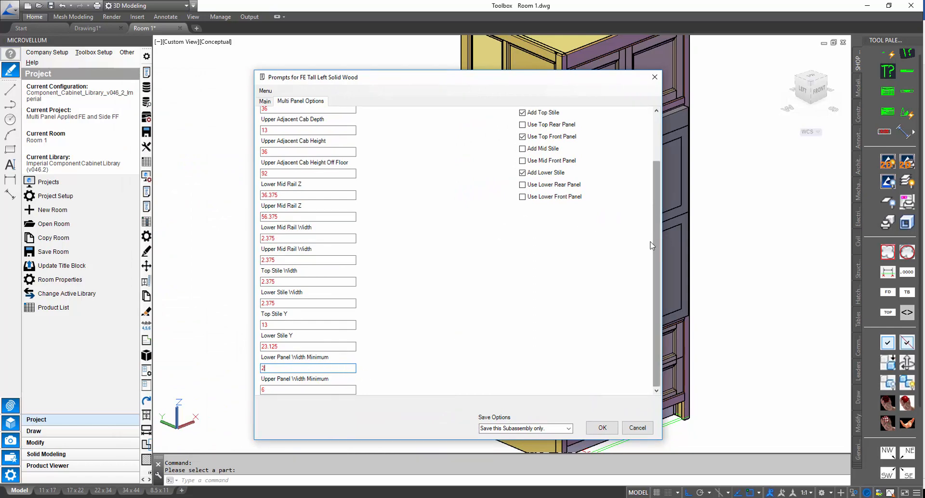
click(602, 428)
Review the left finished end's Multi Panel Options again, checking the stile and panel checkboxes, and close the prompts without saving
click(490, 278)
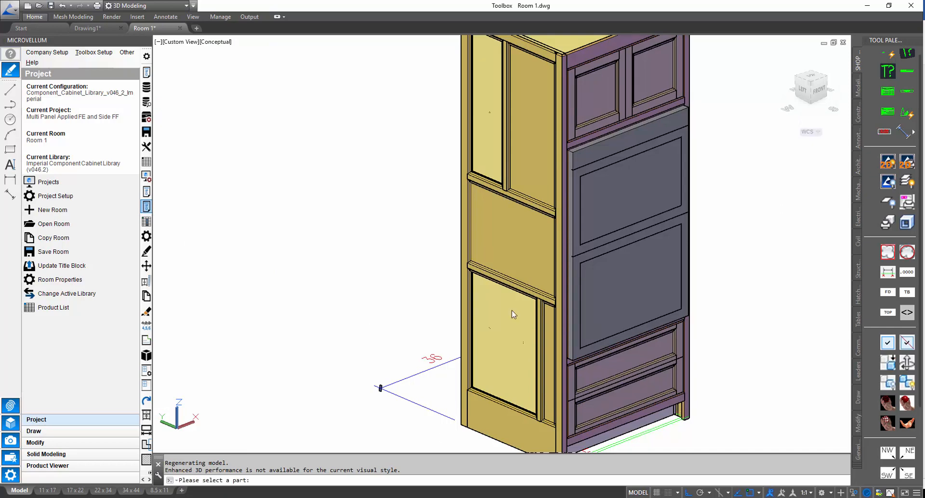
click(516, 339)
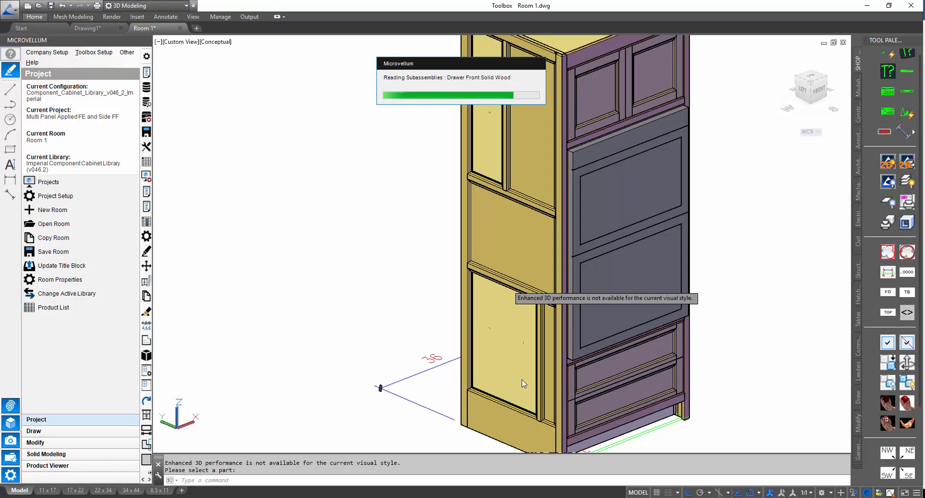
click(511, 319)
click(300, 101)
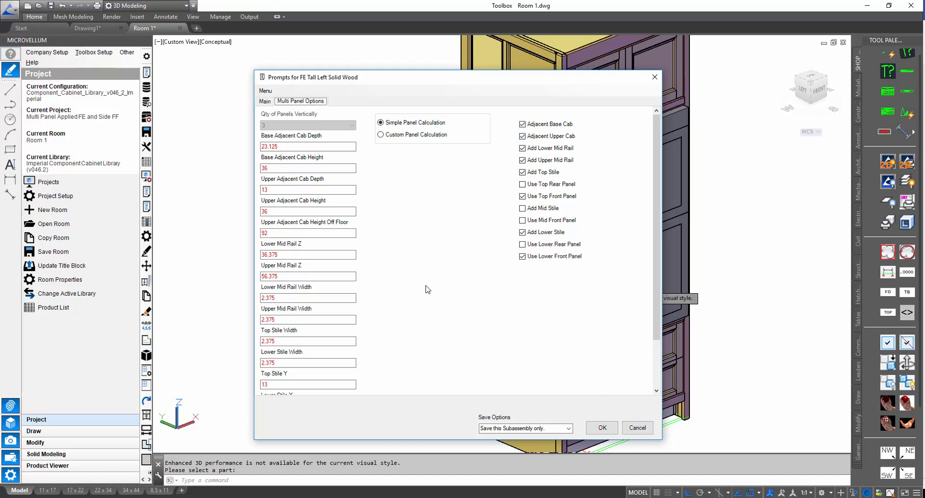
click(637, 428)
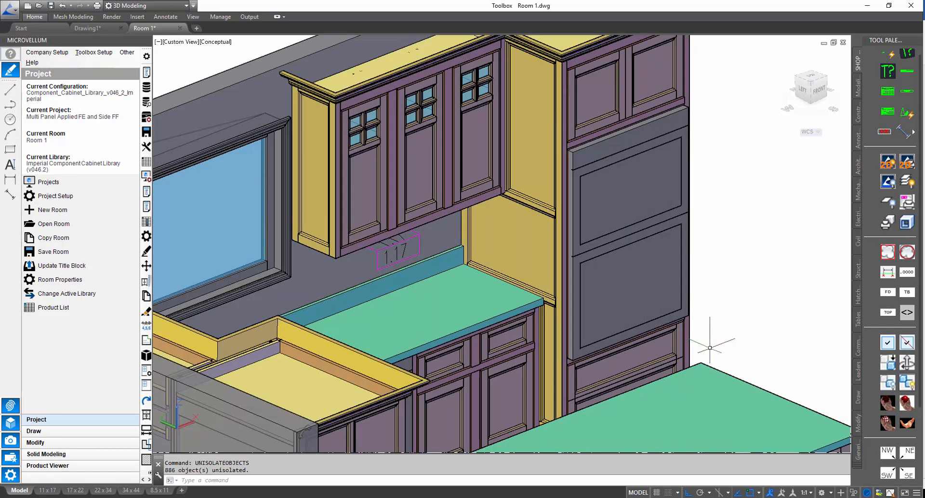
Examine the kitchen from the island side around to the tall oven cabinet's exposed right side
scroll(477, 303, down, 2)
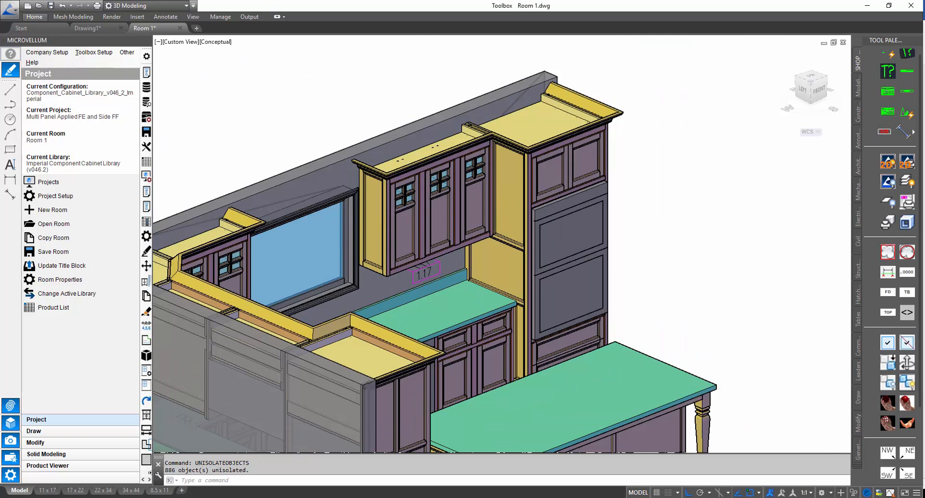
scroll(472, 306, down, 2)
scroll(492, 289, up, 1)
middle_drag(580, 288, 696, 276)
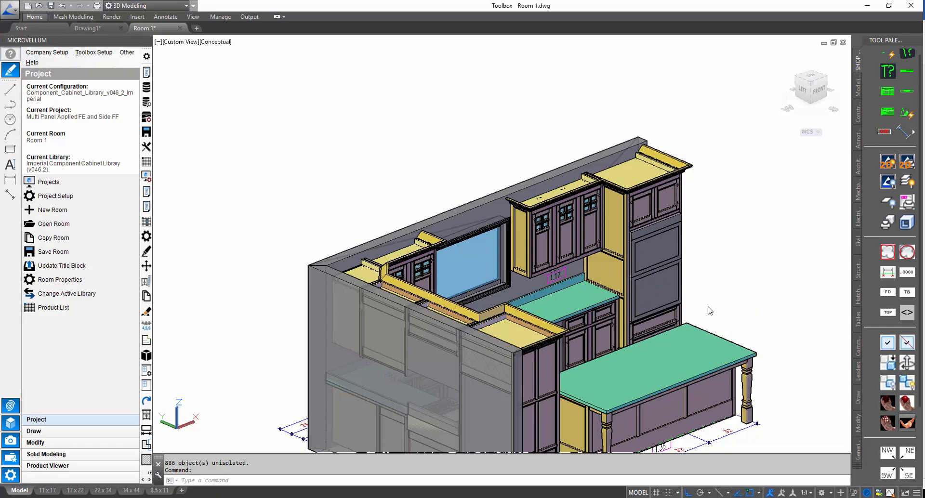
click(905, 364)
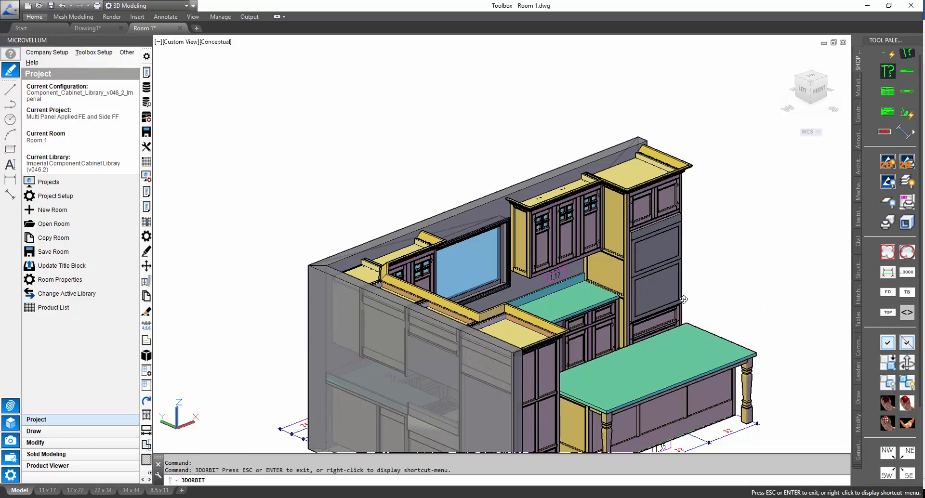
drag(684, 300, 541, 304)
middle_drag(750, 411, 641, 374)
scroll(641, 374, up, 2)
drag(641, 374, 662, 349)
drag(345, 269, 180, 218)
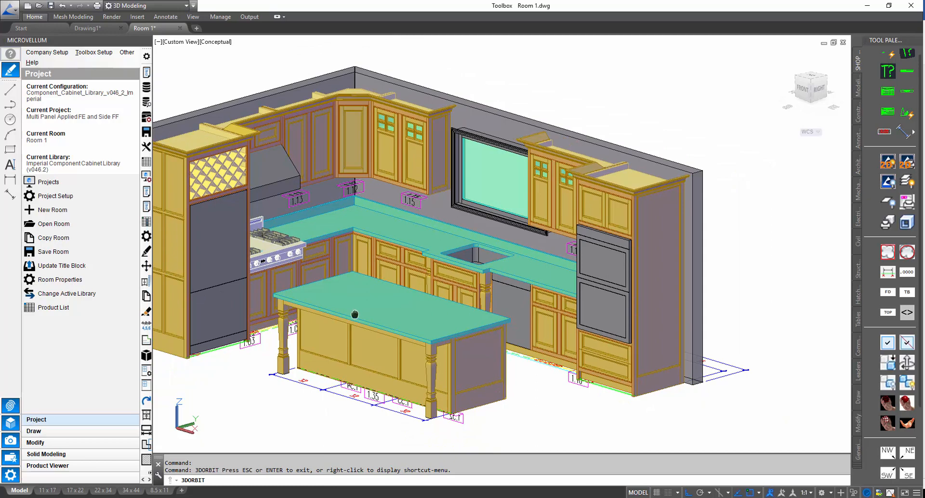
middle_drag(354, 314, 404, 325)
middle_drag(711, 288, 638, 291)
scroll(633, 333, up, 4)
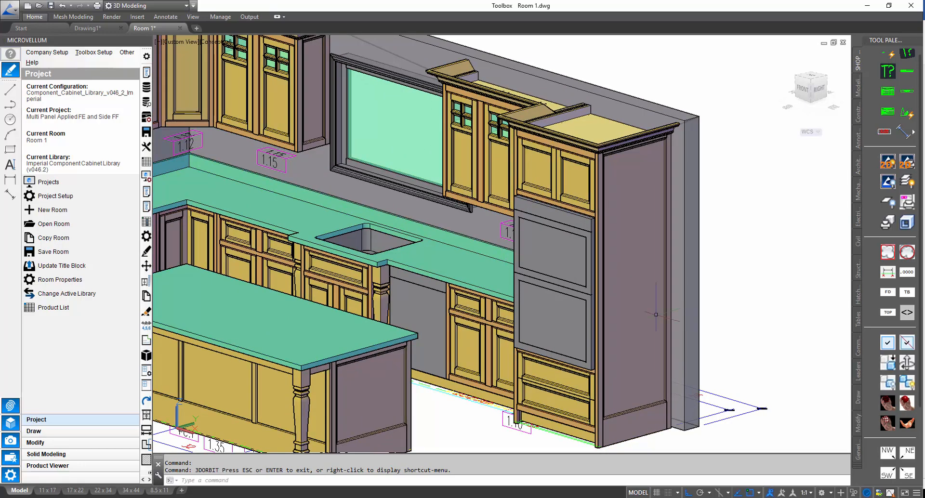
middle_drag(621, 251, 569, 240)
key(Escape)
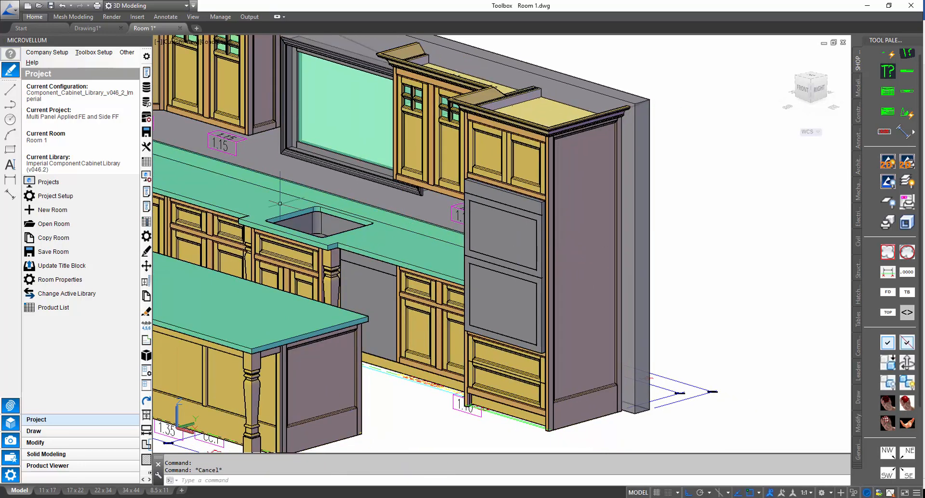
Open the Multi Panel Options of the oven cabinet's right finished end and begin picking the Lower Mid Rail Z height in the model
click(146, 207)
click(556, 176)
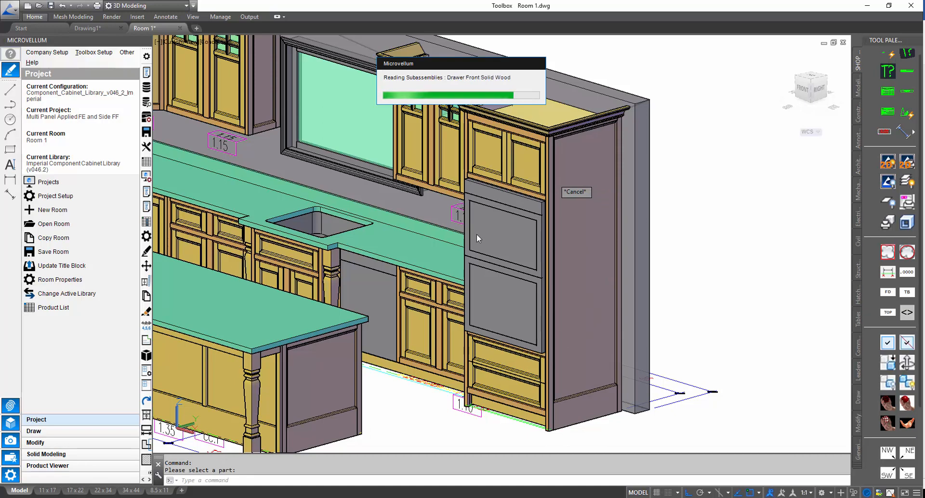
click(565, 298)
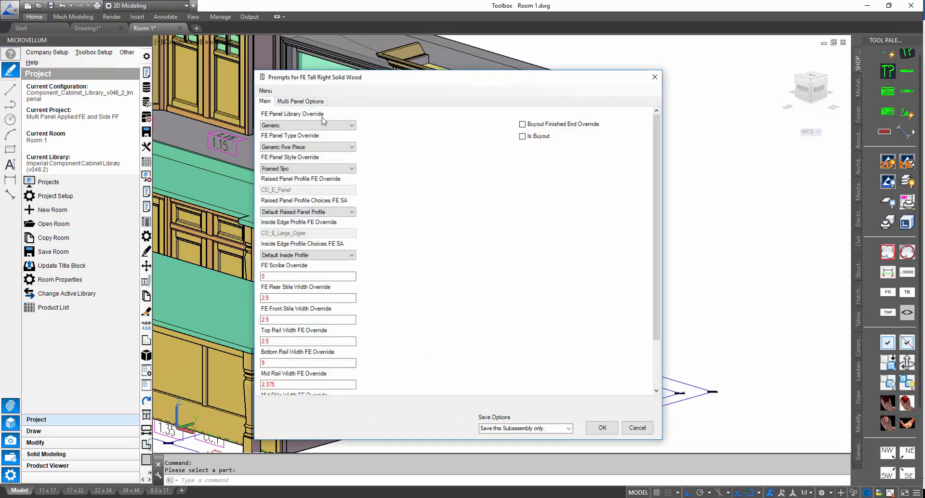
click(308, 102)
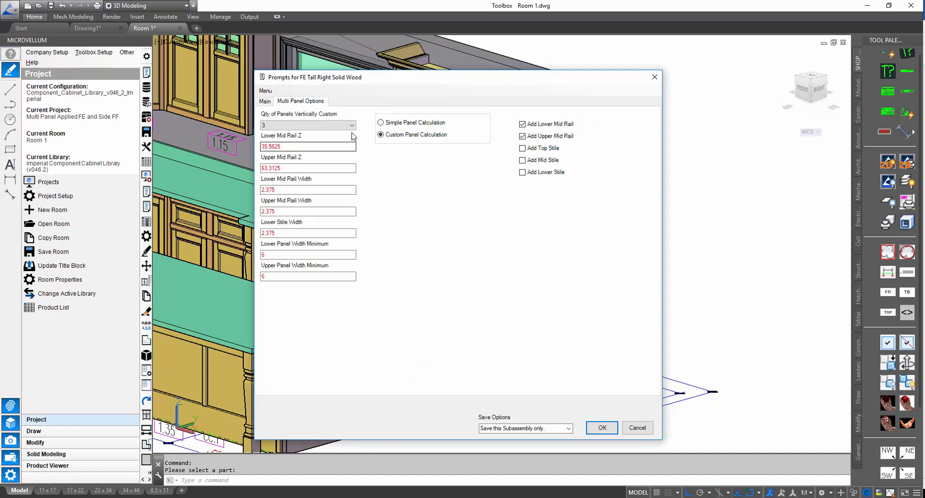
click(353, 126)
click(351, 146)
click(602, 428)
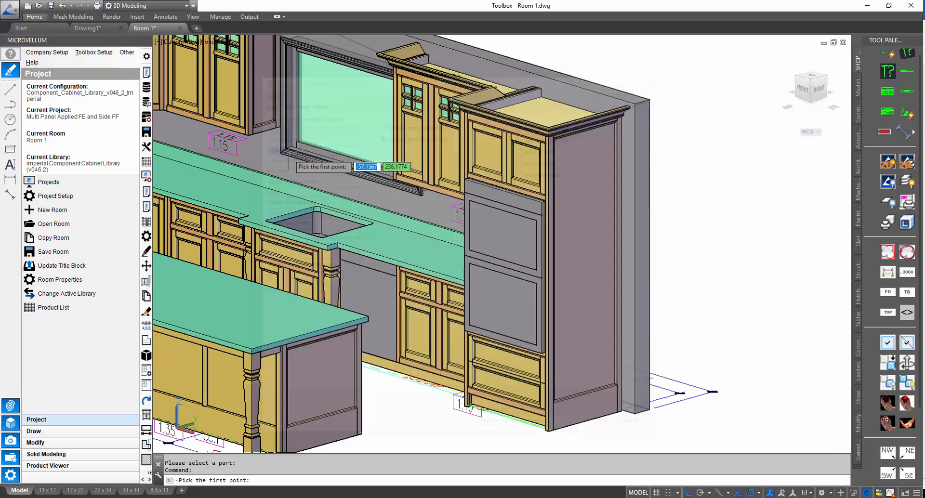
Set Lower Mid Rail Z to 23.375 by picking from the cabinet's bottom front corner up to the face-frame rail above the drawers
scroll(557, 423, up, 3)
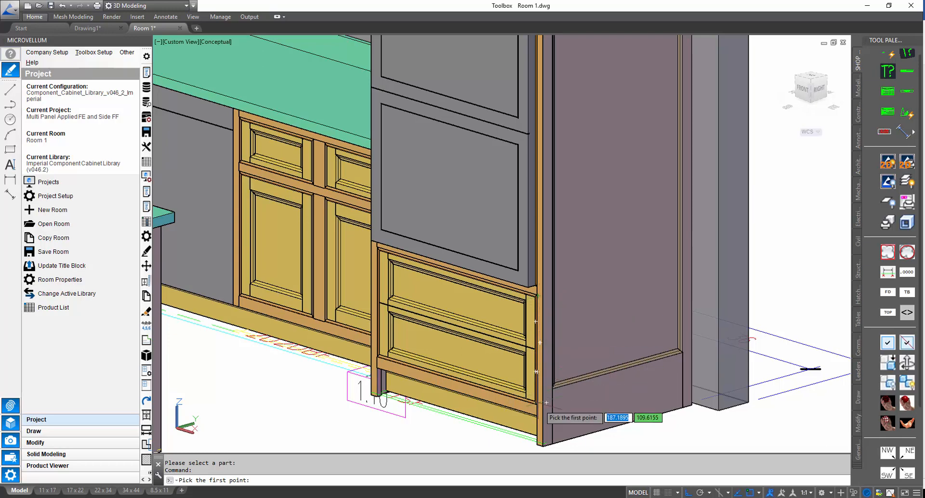
scroll(556, 392, down, 10)
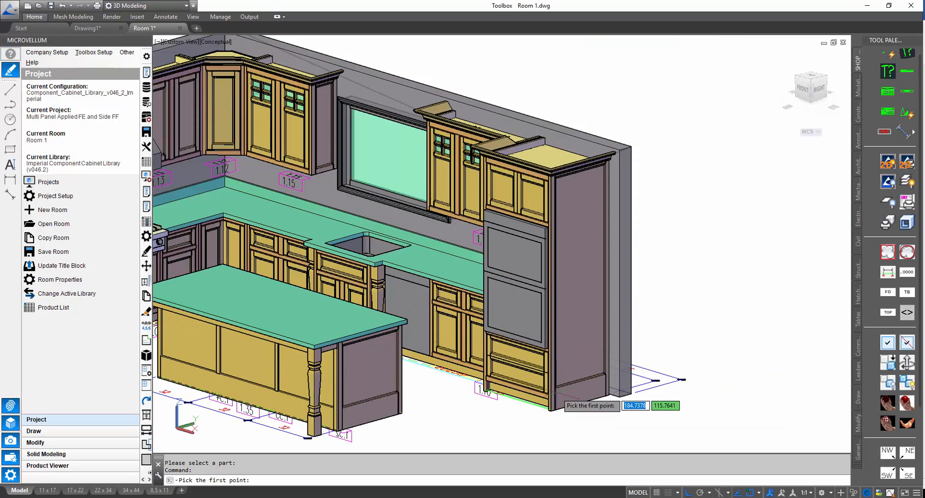
scroll(556, 392, up, 11)
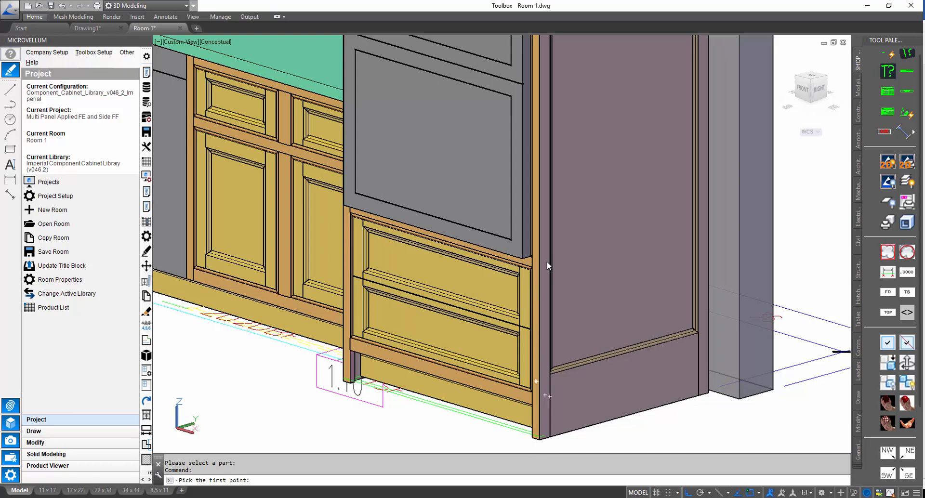
scroll(537, 437, up, 4)
click(538, 437)
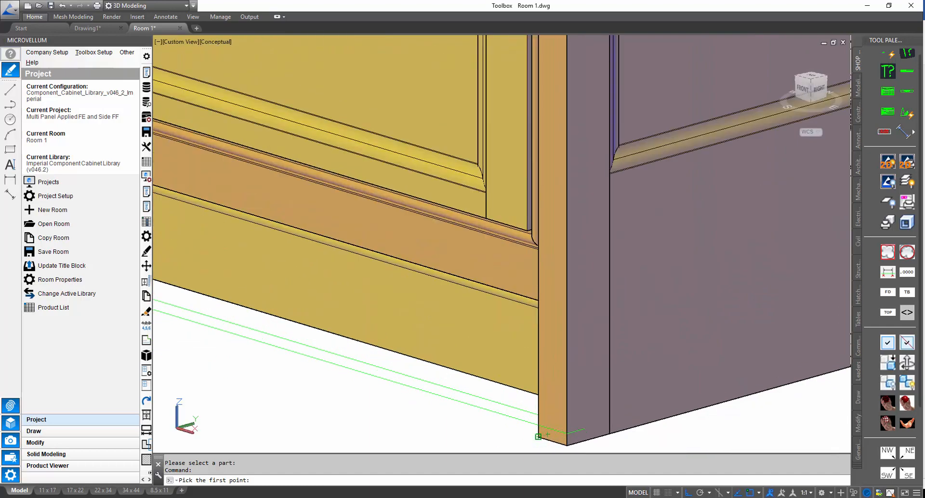
scroll(534, 424, down, 5)
scroll(524, 289, up, 5)
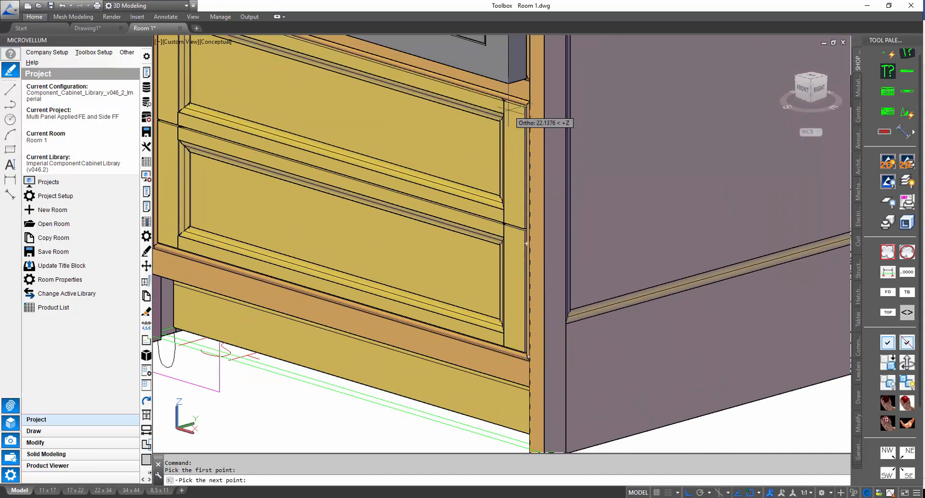
scroll(527, 92, up, 3)
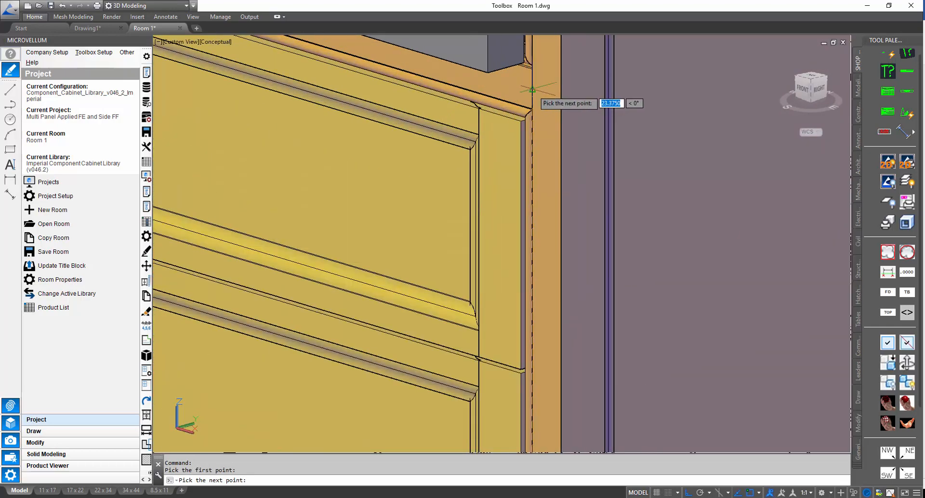
click(528, 92)
Set Upper Mid Rail Z to 71.875 by picking from the cabinet's bottom front corner up to the face-frame rail above the ovens, and save the subassembly
click(299, 167)
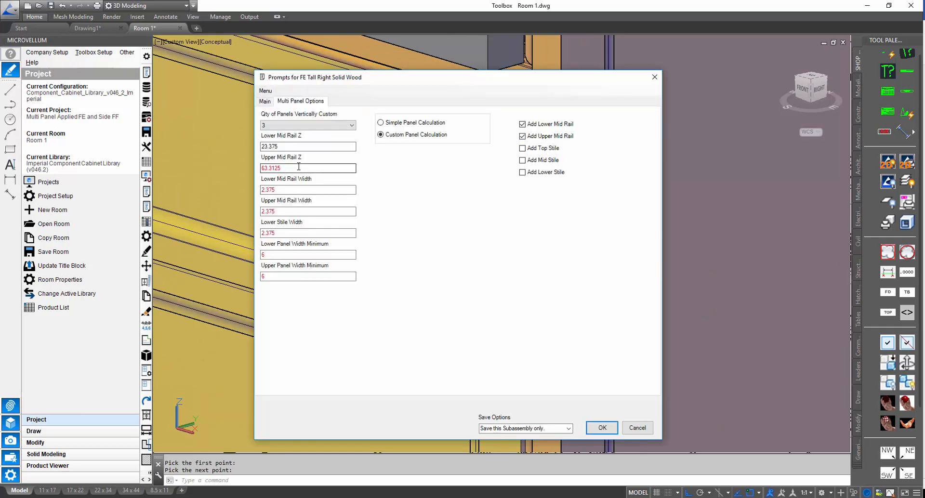
click(294, 208)
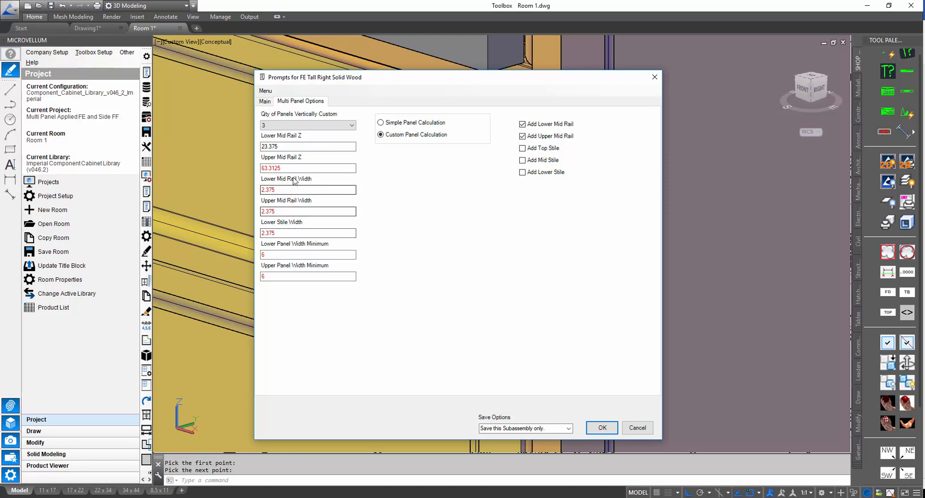
key(Return)
scroll(535, 296, down, 3)
scroll(520, 352, up, 5)
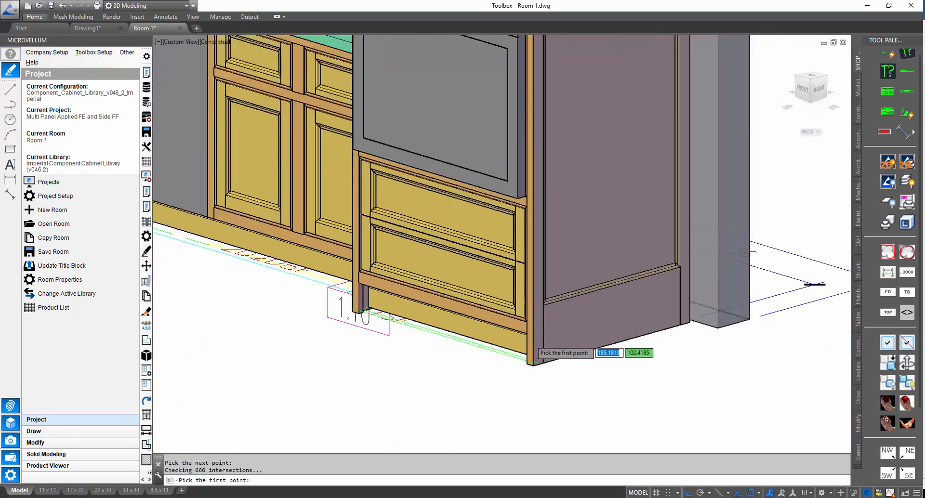
click(518, 388)
scroll(518, 385, down, 5)
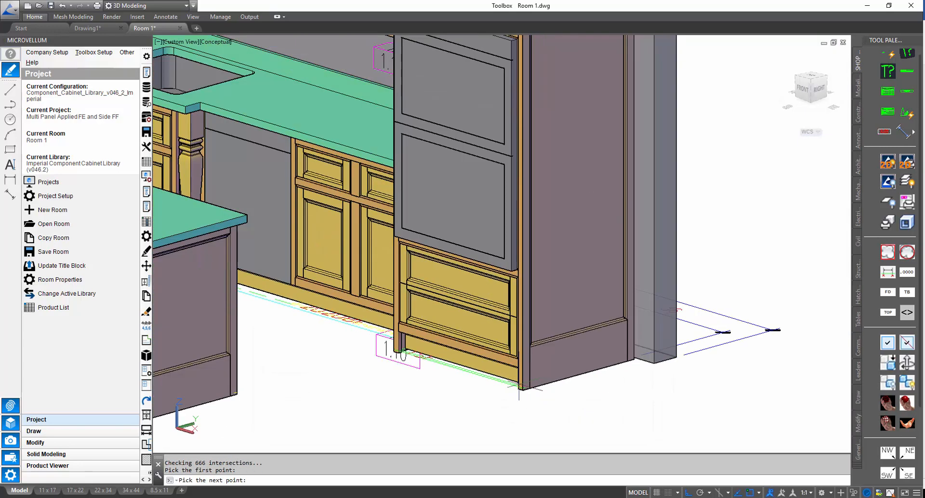
scroll(511, 218, up, 6)
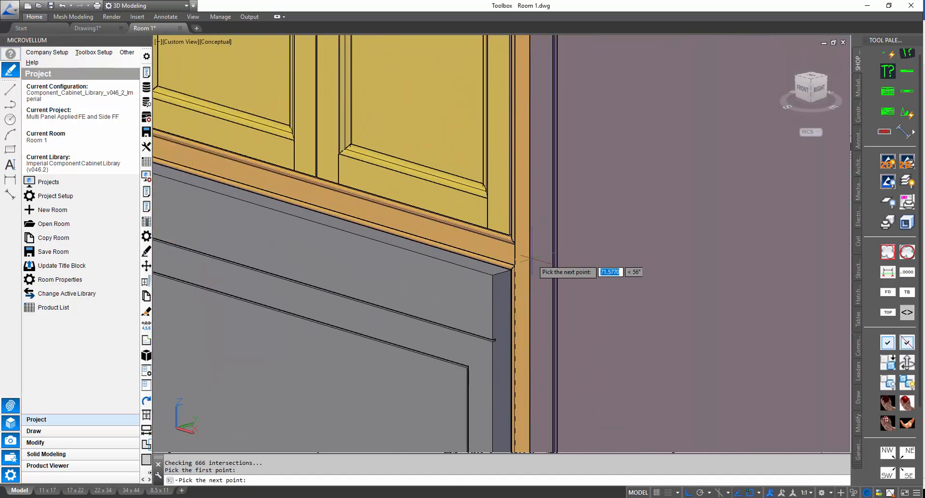
click(507, 254)
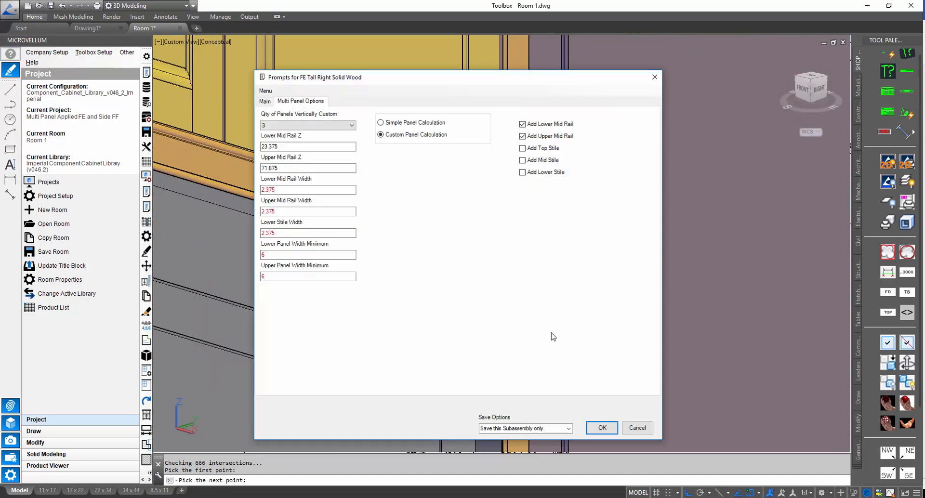
click(602, 426)
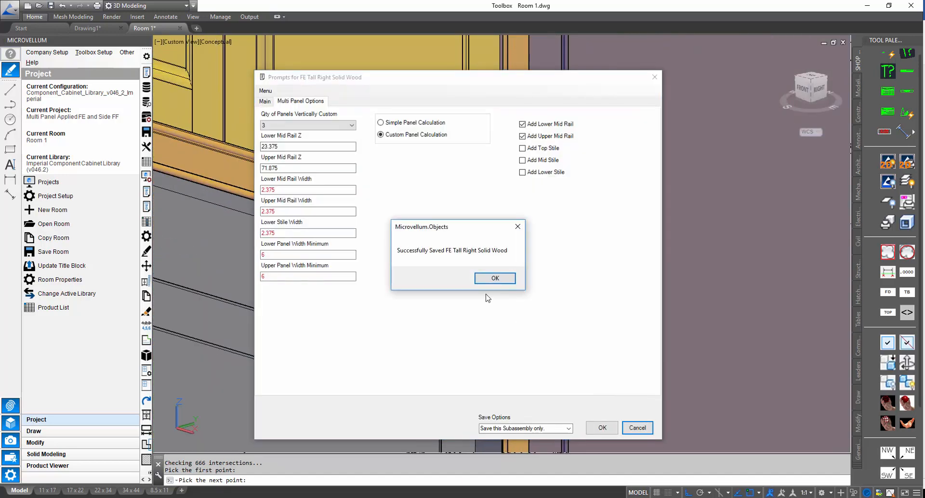
click(492, 278)
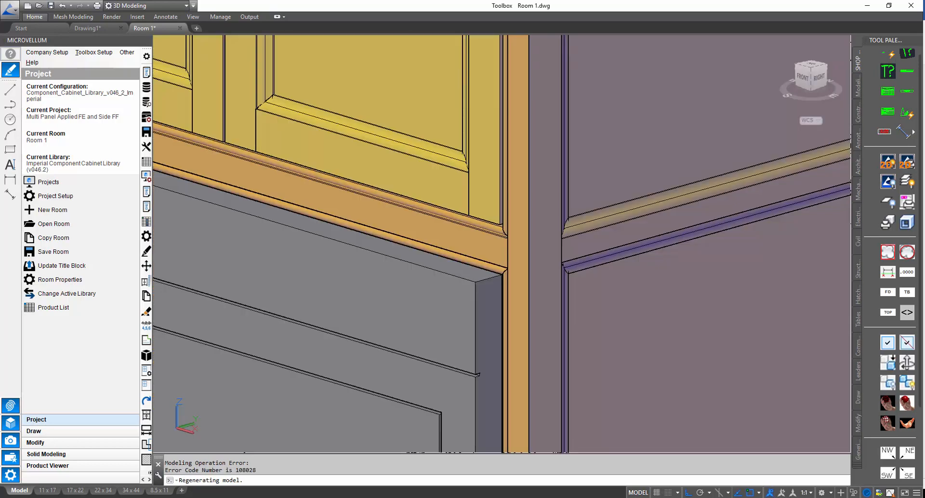
Examine the oven cabinet's paneled right end from top to bottom, along with the overall kitchen layout
scroll(621, 337, down, 8)
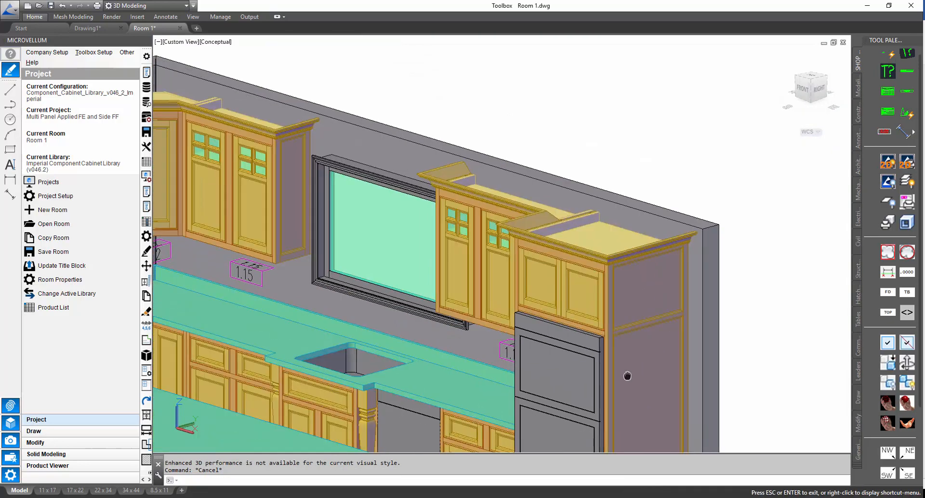
middle_drag(627, 376, 561, 217)
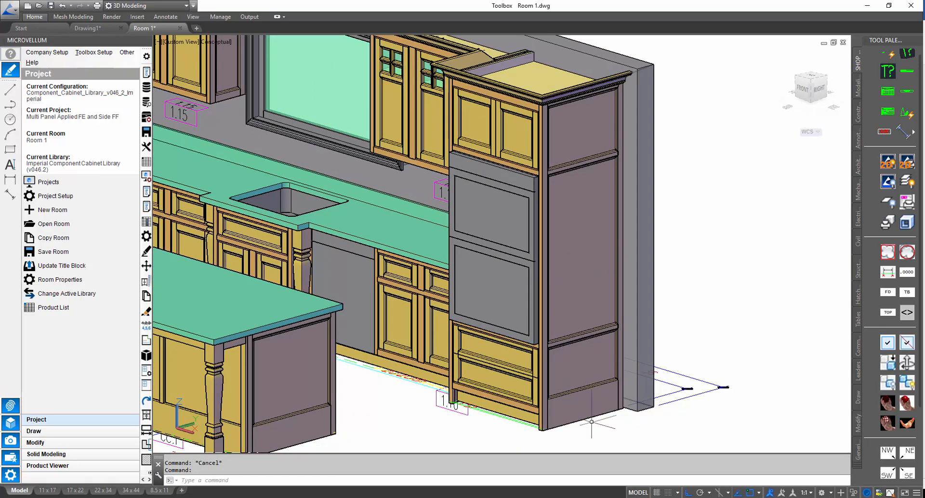
middle_drag(570, 403, 659, 406)
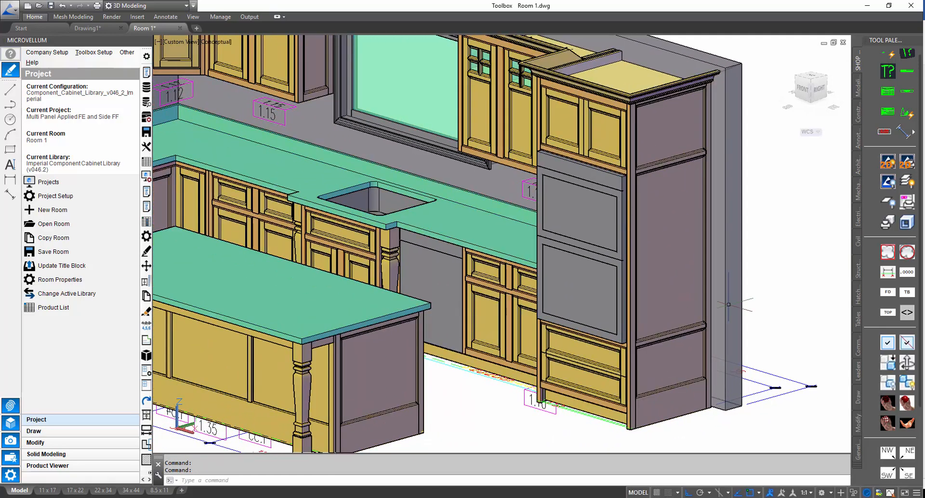
middle_drag(468, 418, 641, 401)
scroll(647, 398, down, 1)
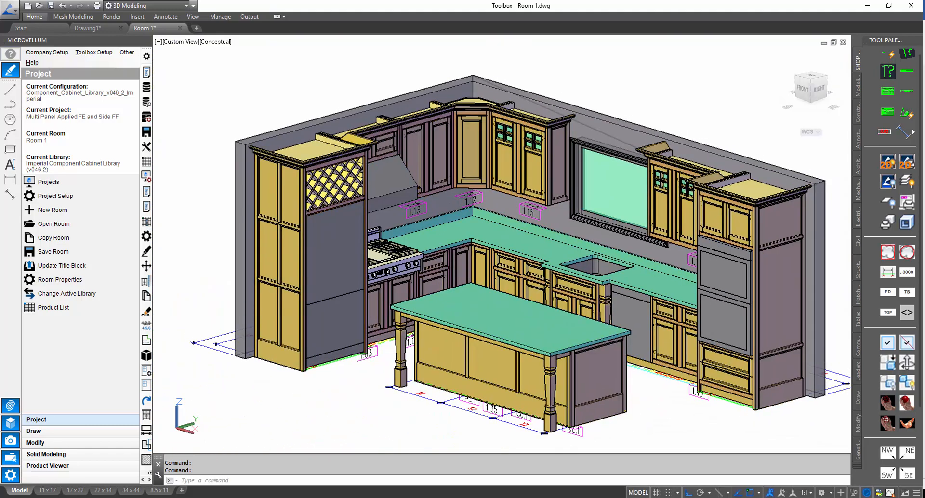
middle_drag(625, 411, 597, 419)
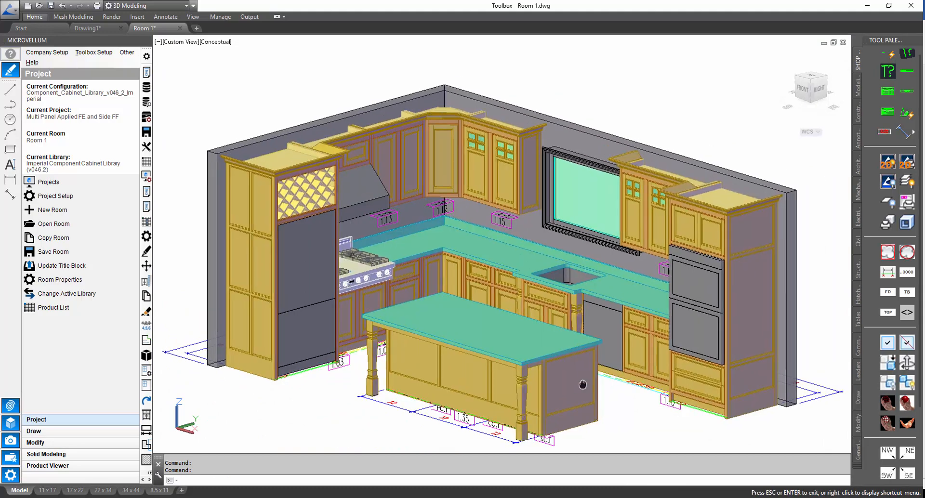
Check the applied finished end settings in the Finishing Options of upper cabinet 1.15 beside the window, and close the prompts without saving
scroll(562, 168, up, 4)
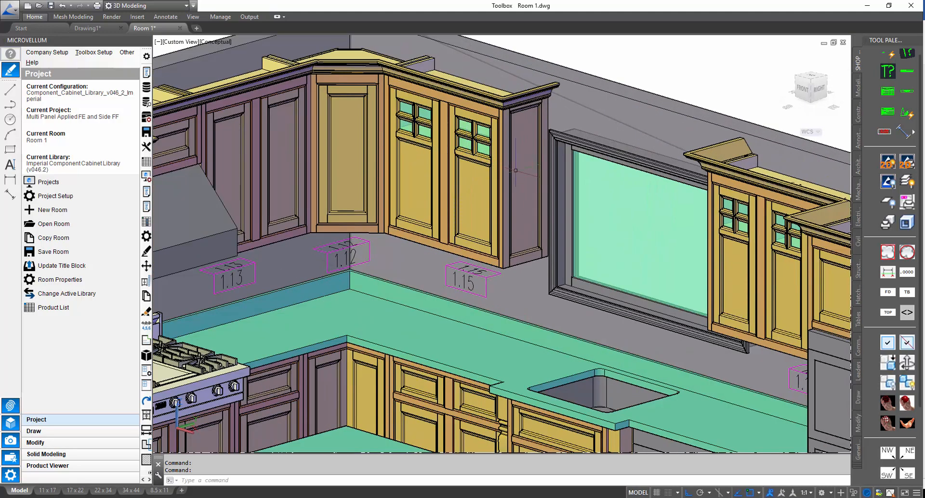
middle_drag(510, 225, 507, 246)
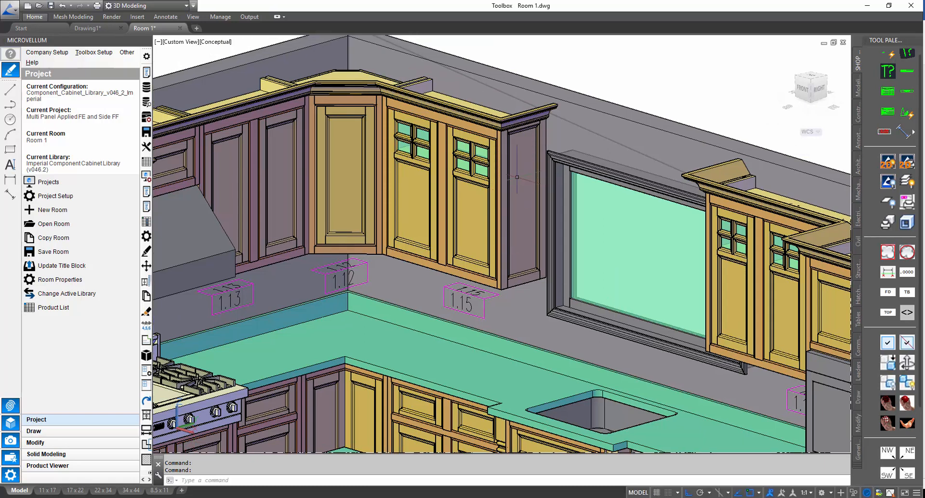
middle_drag(469, 291, 459, 301)
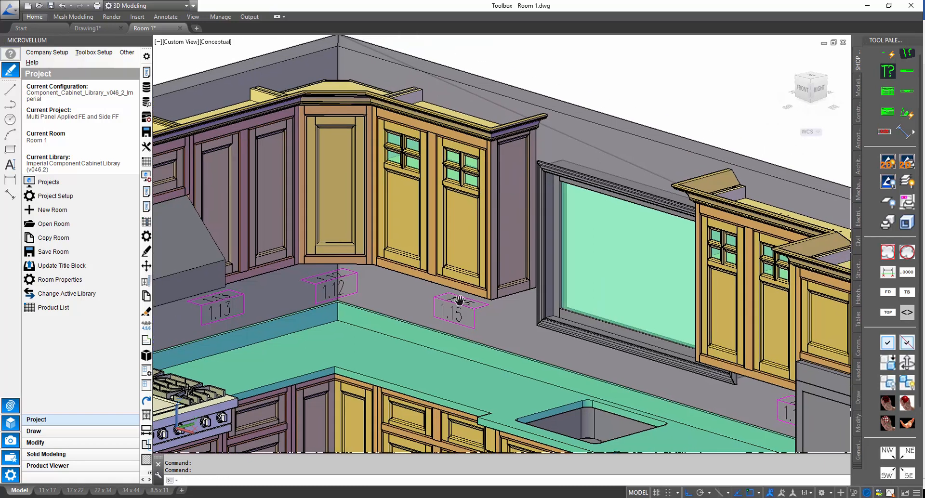
click(146, 193)
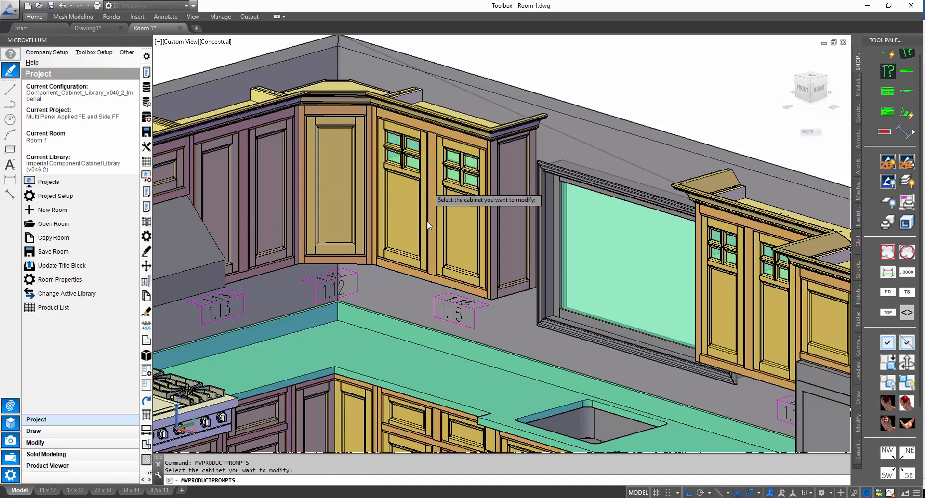
click(428, 225)
click(306, 103)
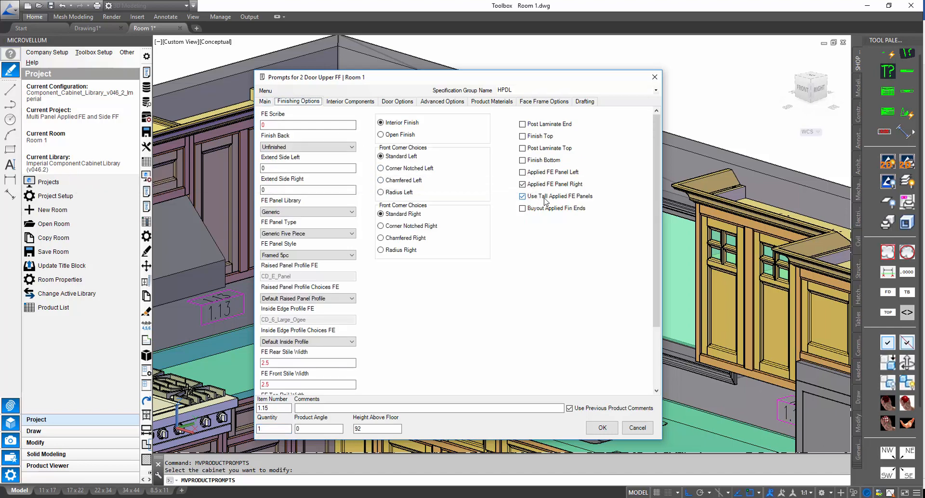
click(638, 428)
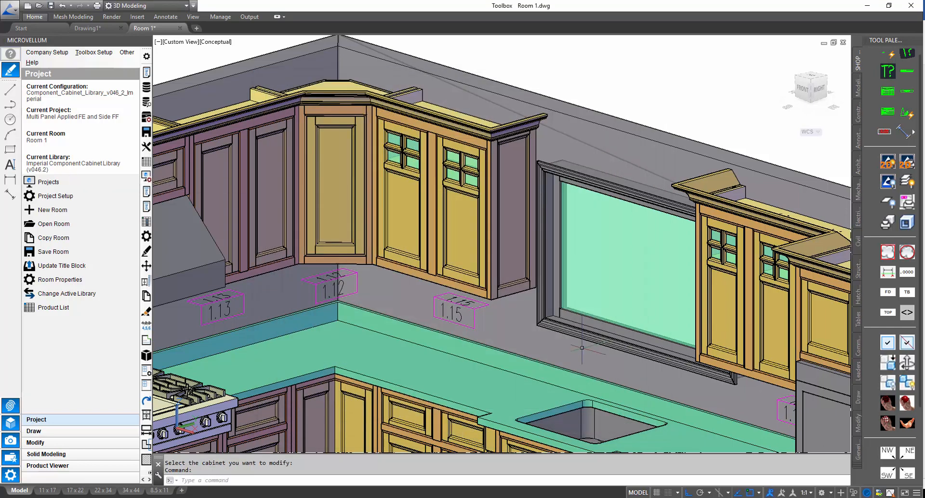
Set the upper cabinet's right finished end to Custom Panel Calculation with 2 panels vertically in its Multi Panel Options
click(147, 207)
click(510, 288)
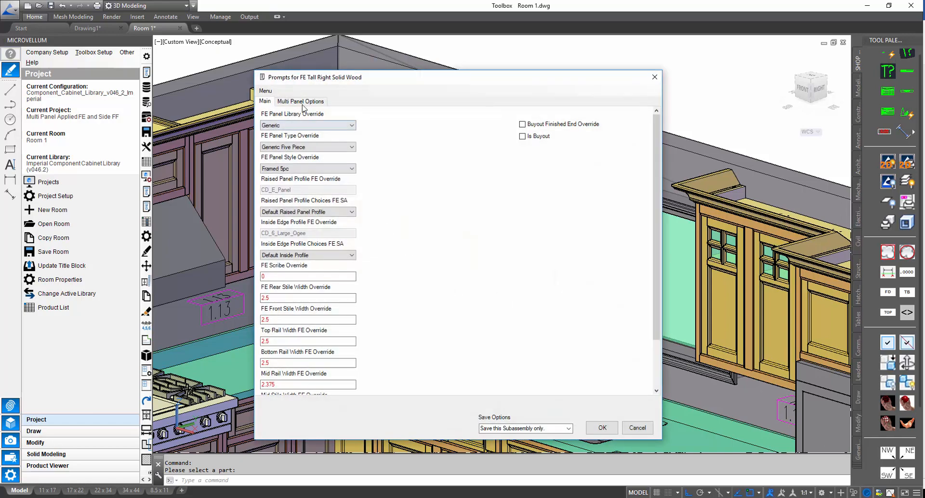
click(301, 102)
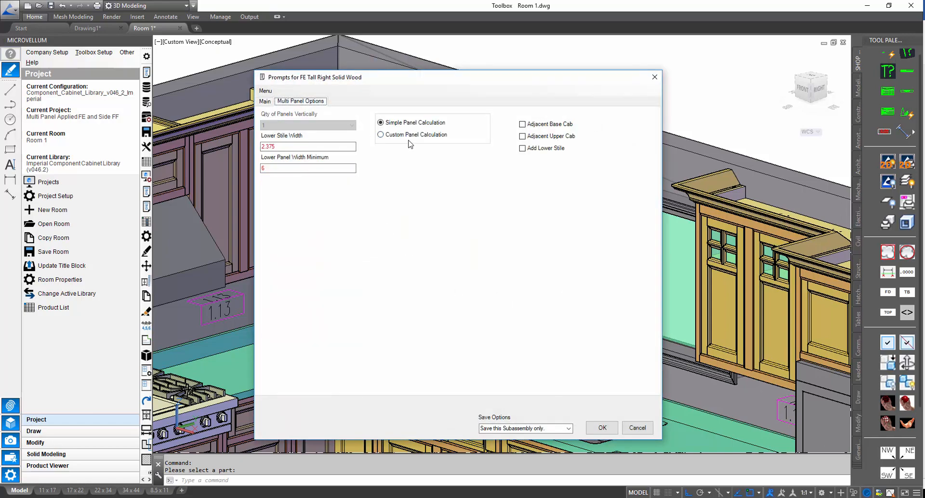
click(393, 137)
click(352, 125)
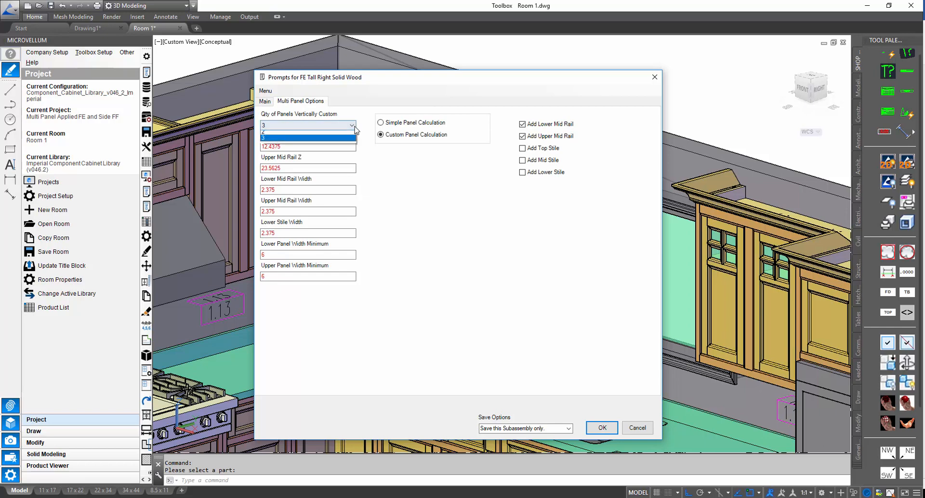
click(275, 140)
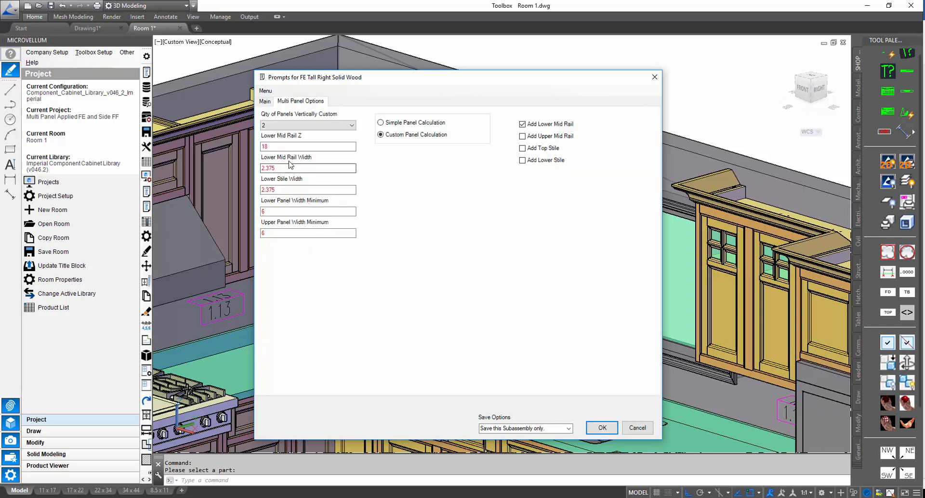
Try to set Lower Mid Rail Z by picking from the upper cabinet's bottom front corner up to the door's mid rail
double_click(282, 146)
scroll(489, 302, up, 2)
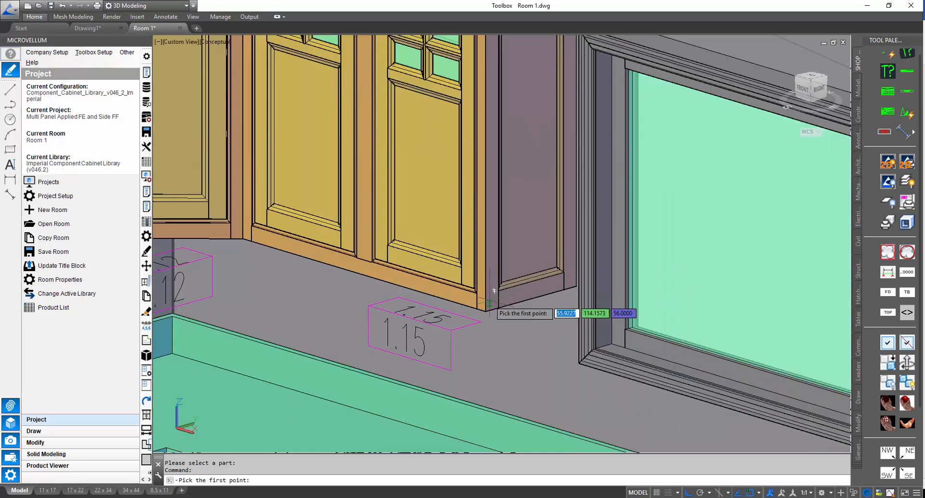
scroll(490, 304, up, 1)
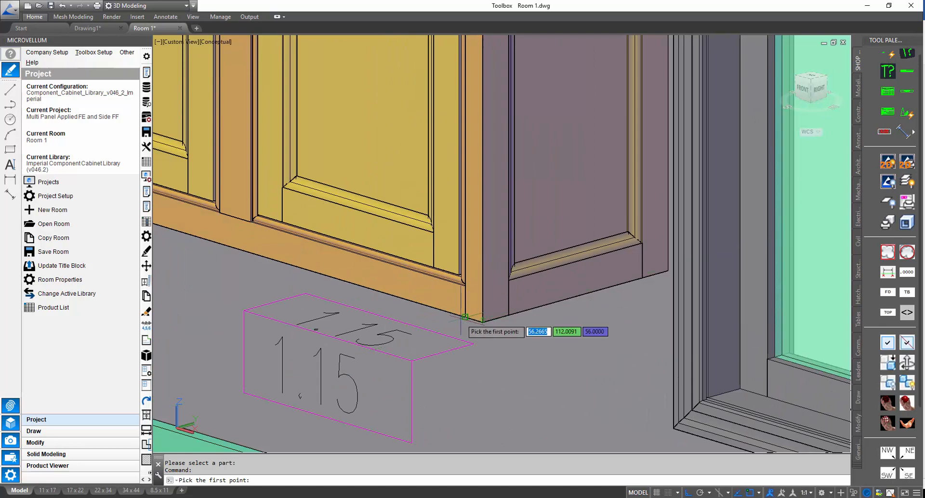
click(464, 317)
scroll(465, 317, down, 3)
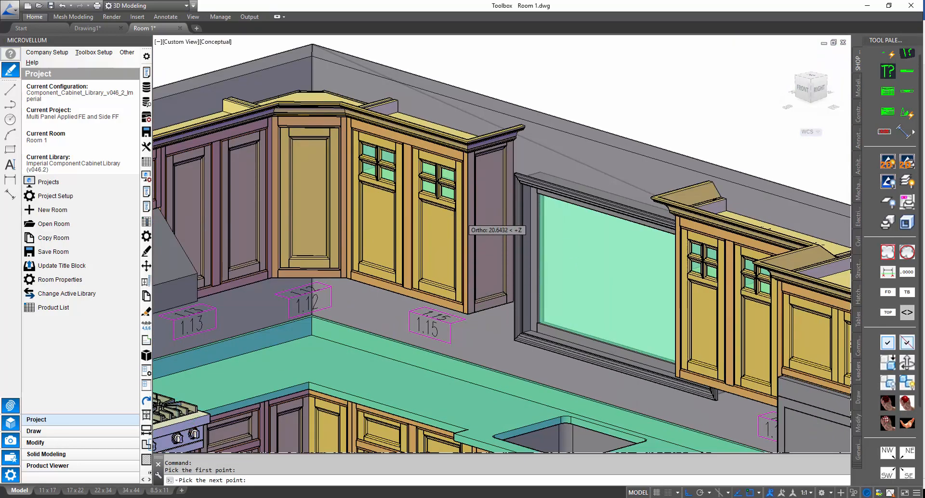
scroll(465, 223, up, 3)
scroll(460, 211, up, 2)
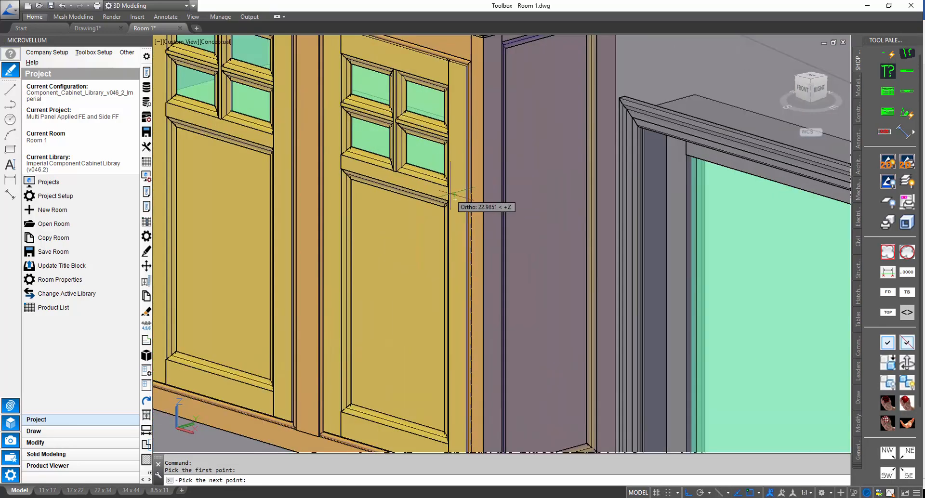
key(Escape)
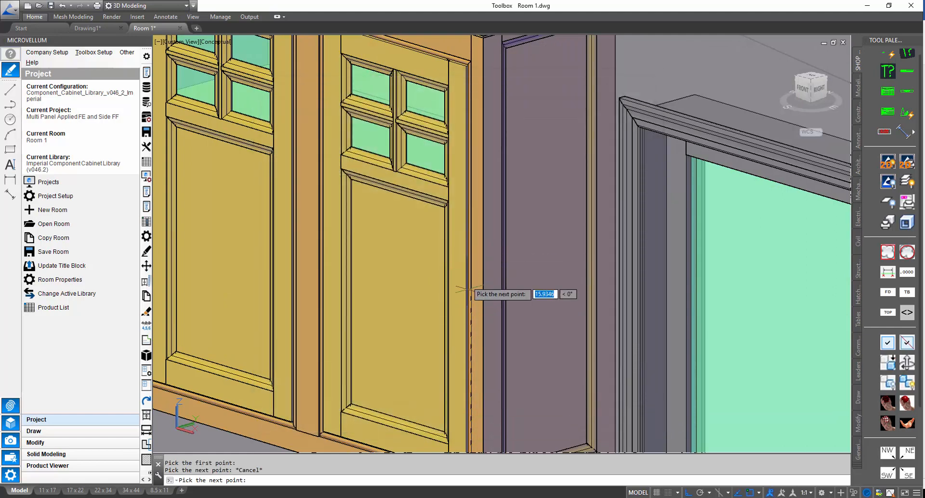
click(467, 291)
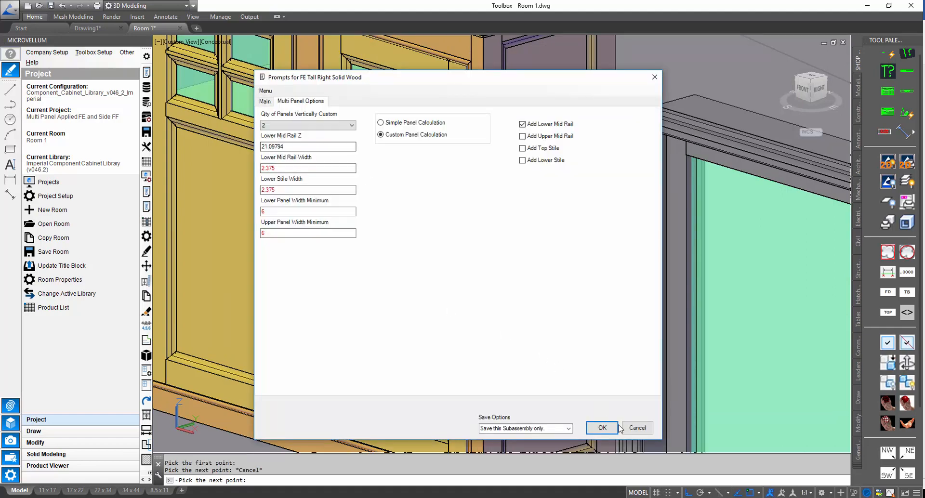
Set Lower Mid Rail Z to 22.5 by picking from the door's mid rail below the glass lites down to the cabinet bottom, and save the subassembly
double_click(296, 147)
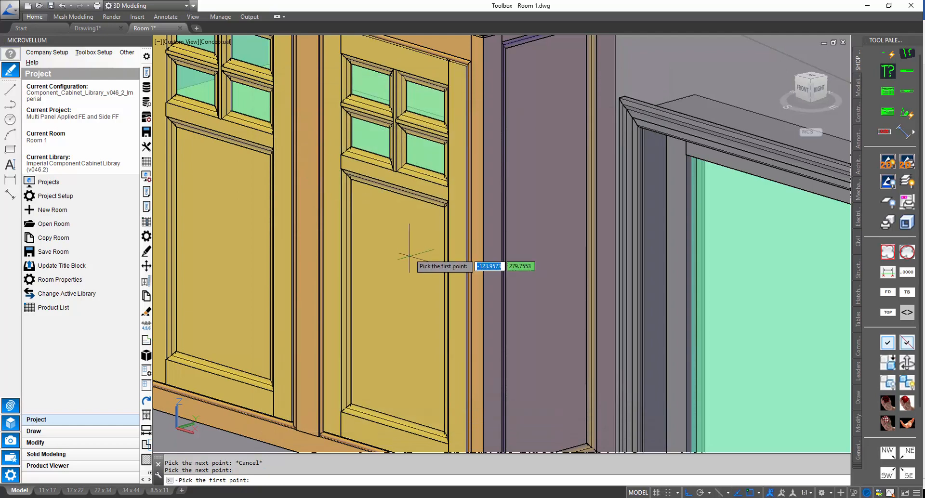
scroll(452, 203, up, 3)
scroll(454, 197, up, 2)
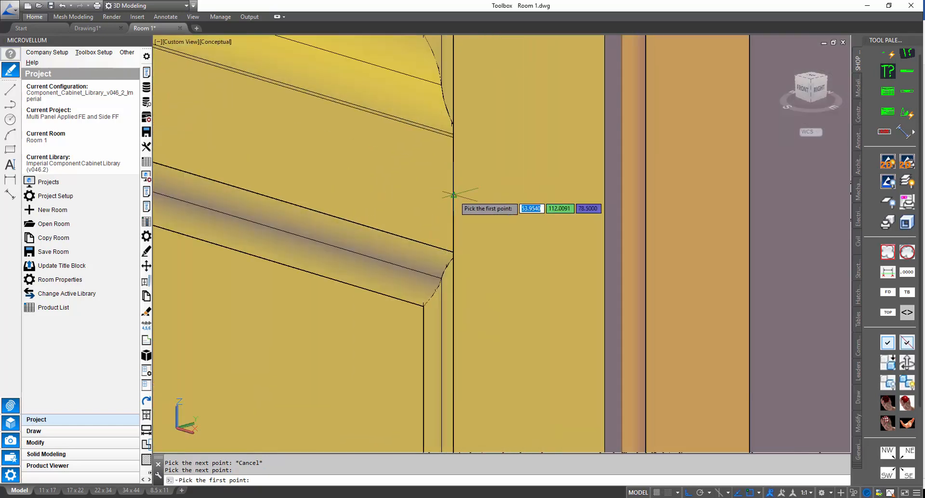
scroll(454, 200, up, 2)
click(454, 234)
scroll(454, 234, down, 3)
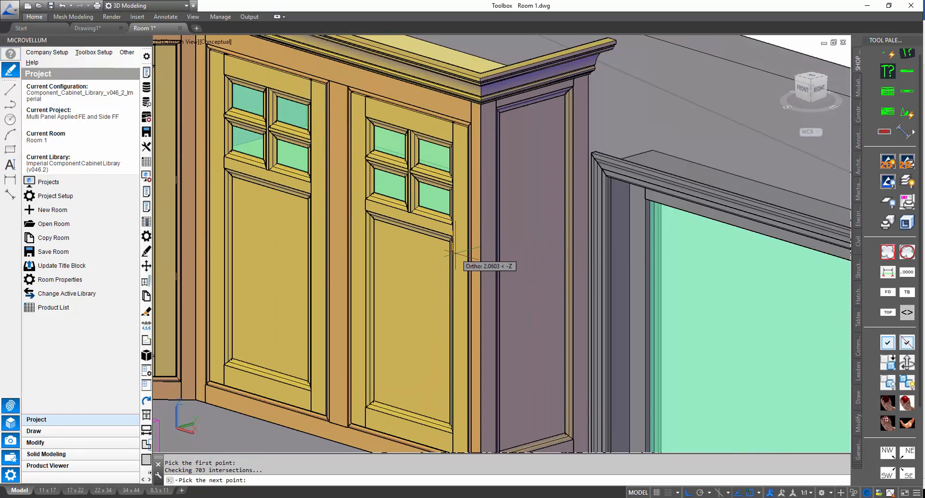
scroll(451, 319, down, 2)
scroll(452, 319, up, 4)
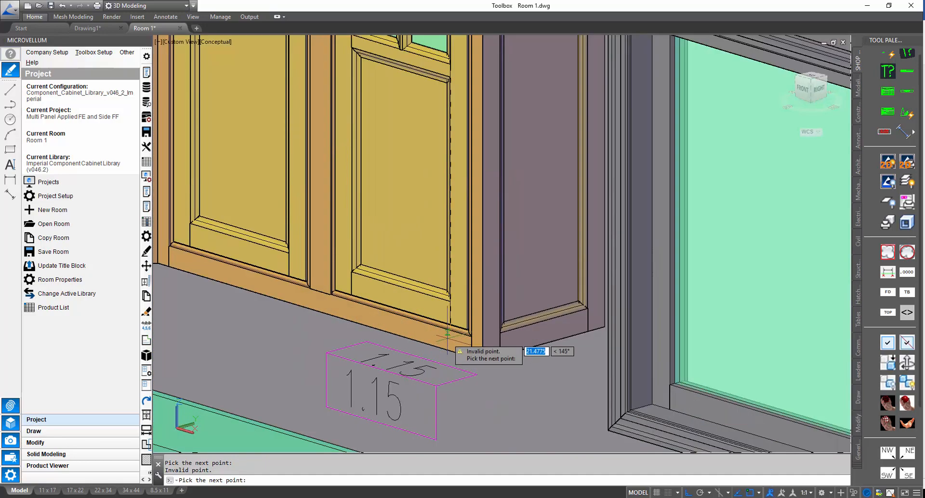
key(Return)
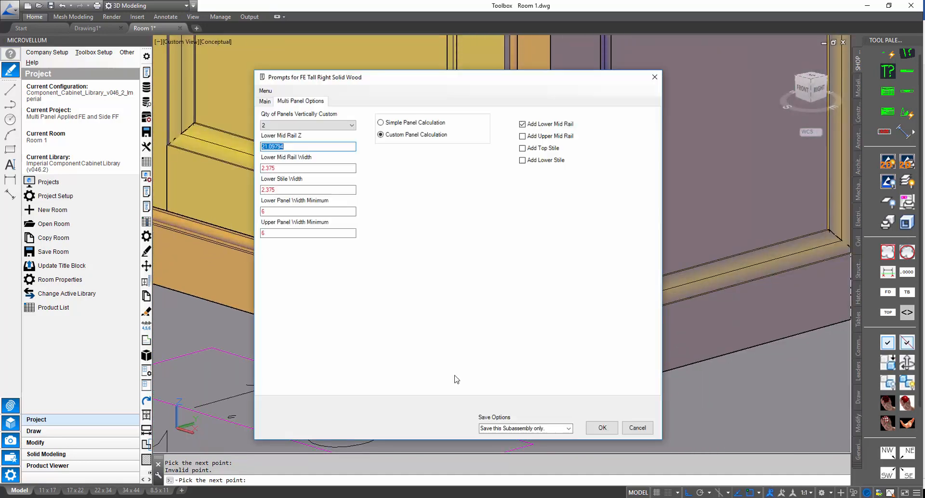
click(601, 427)
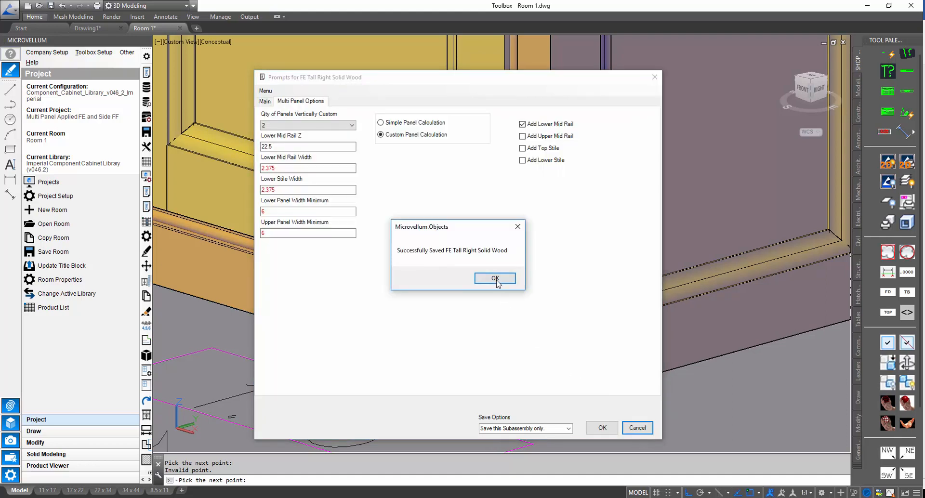
Acknowledge the saved subassembly and inspect the upper cabinet's multi-panel right finished end beside the window
click(498, 282)
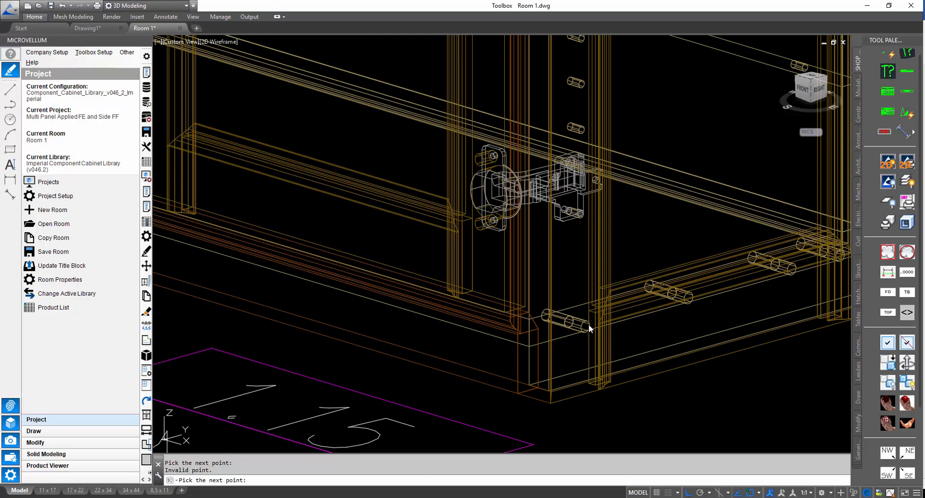
scroll(563, 302, down, 3)
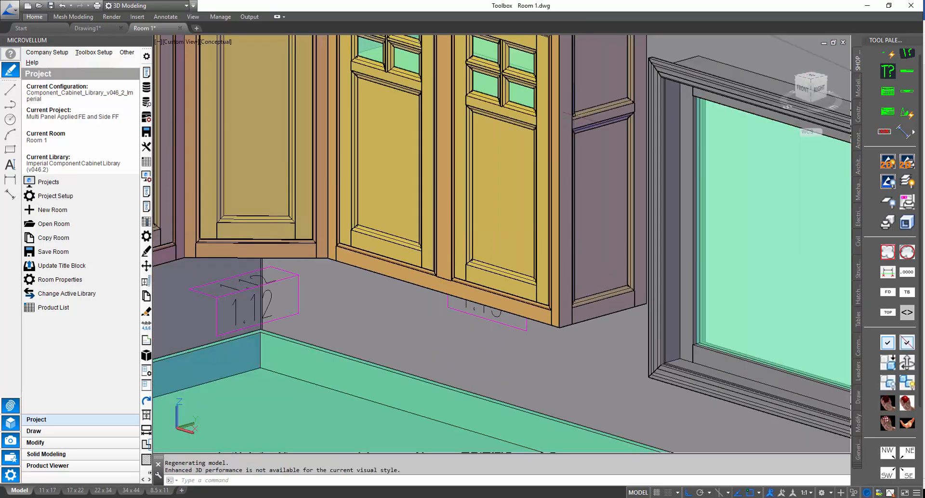
middle_drag(573, 115, 368, 220)
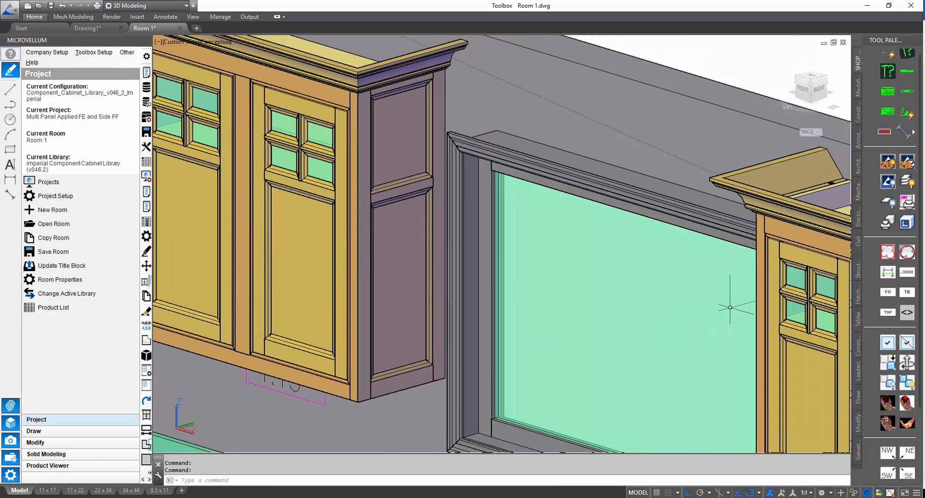
shift+middle_drag(729, 307, 593, 321)
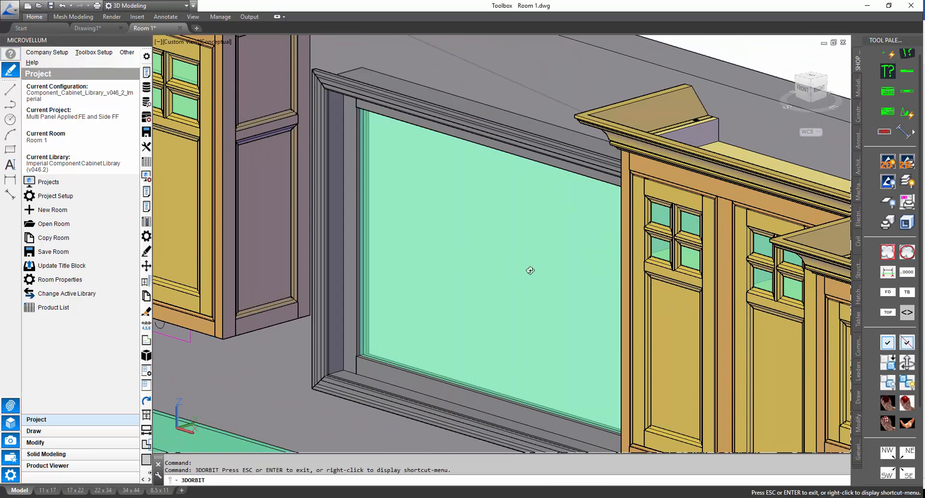
shift+middle_drag(530, 270, 628, 255)
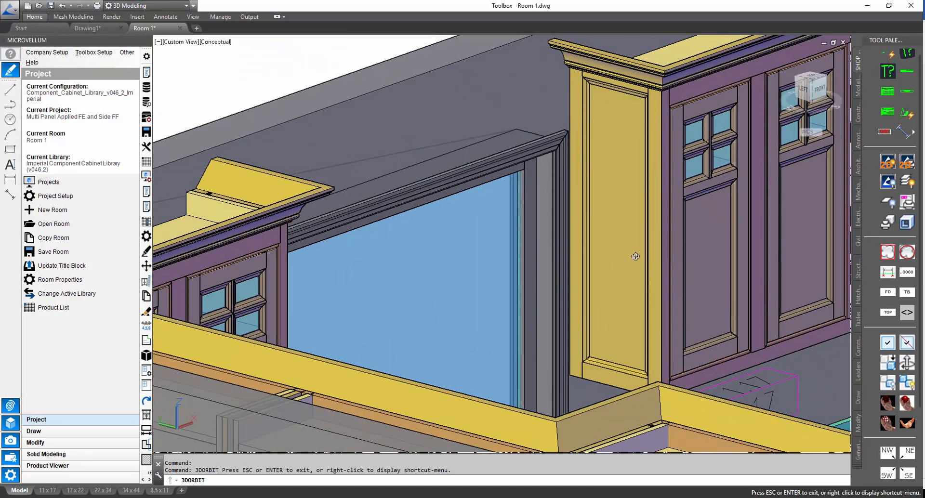
Check the Finishing Options of the upper cabinet on the other side of the window and accept its prompts
click(147, 206)
key(Escape)
key(Return)
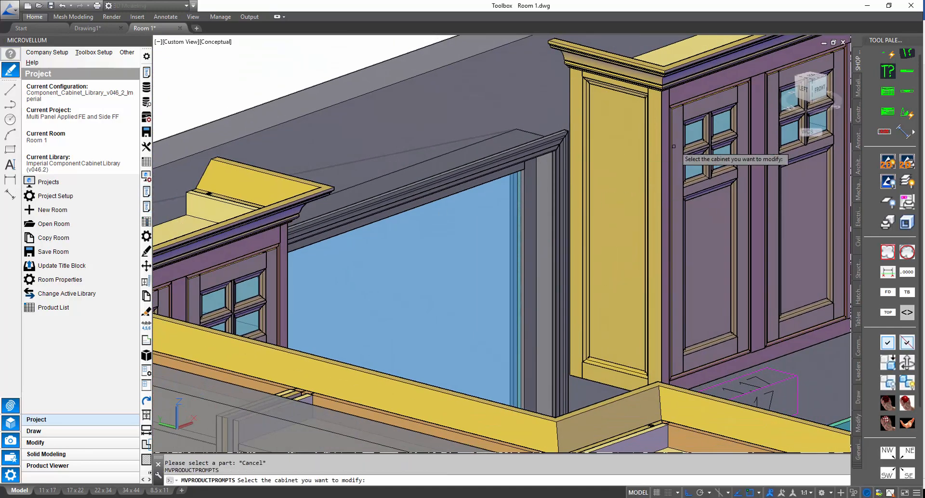
click(676, 147)
click(313, 102)
click(602, 428)
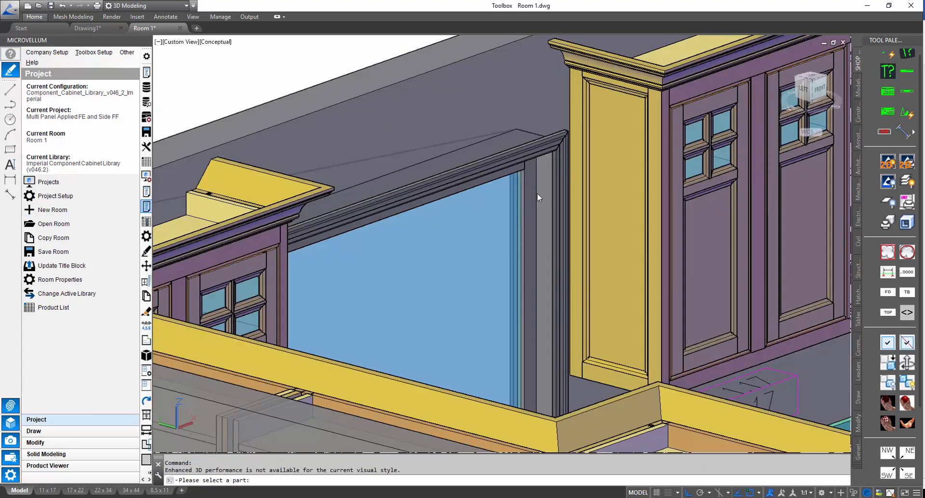
Set this upper cabinet's left finished end to Custom Panel Calculation in its Multi Panel Options
click(581, 209)
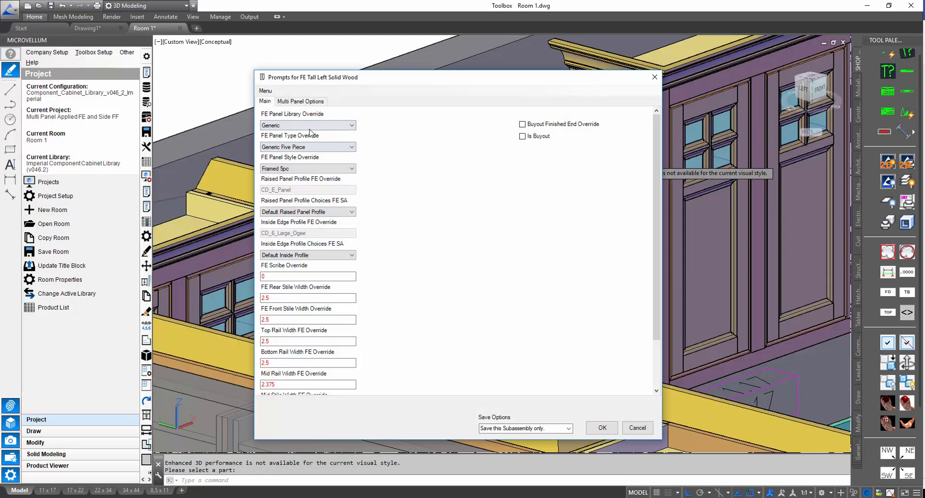
click(300, 101)
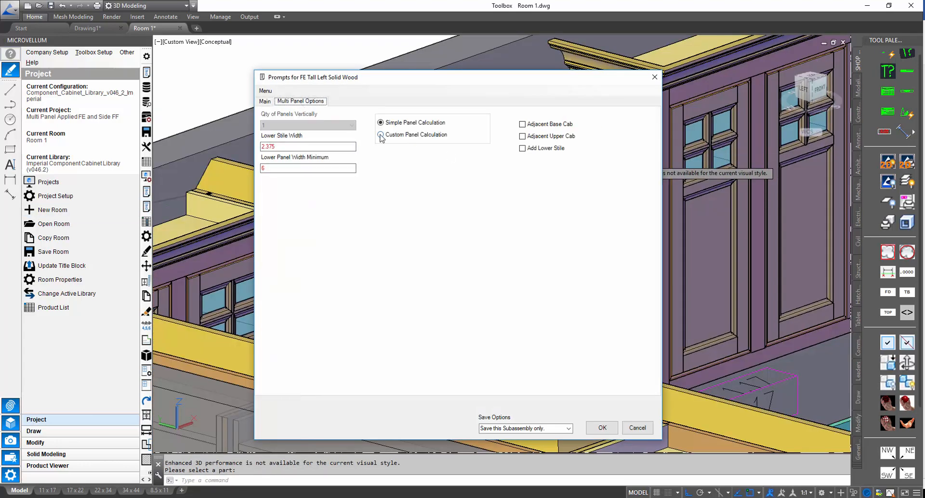
click(380, 134)
Set the left finished end's Lower Mid Rail Z to 22.5 by picking from the door's mid rail down to the cabinet bottom, and save the subassembly
double_click(307, 147)
scroll(677, 209, up, 6)
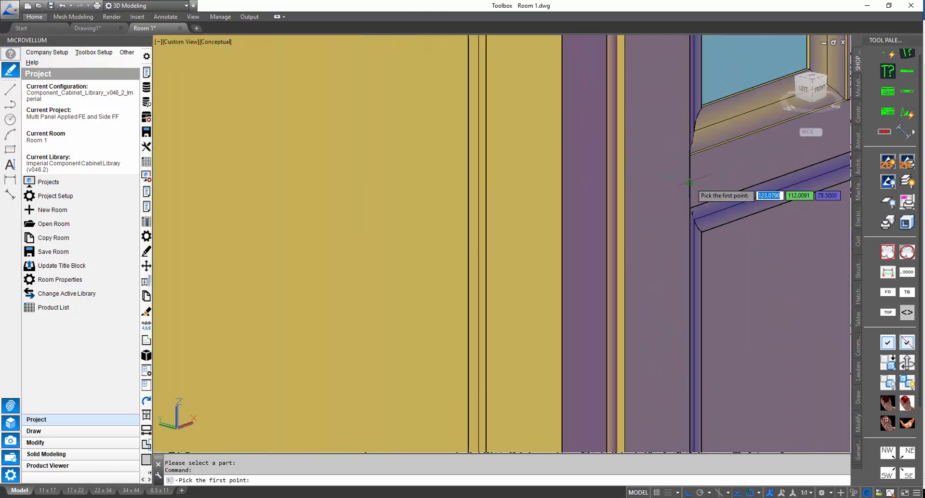
click(690, 182)
scroll(691, 182, down, 7)
scroll(682, 321, up, 6)
click(672, 344)
click(602, 426)
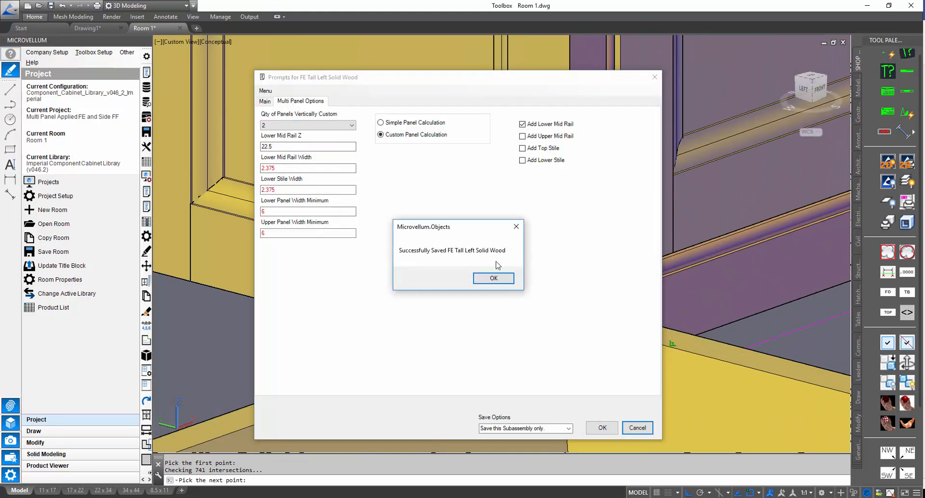
click(493, 277)
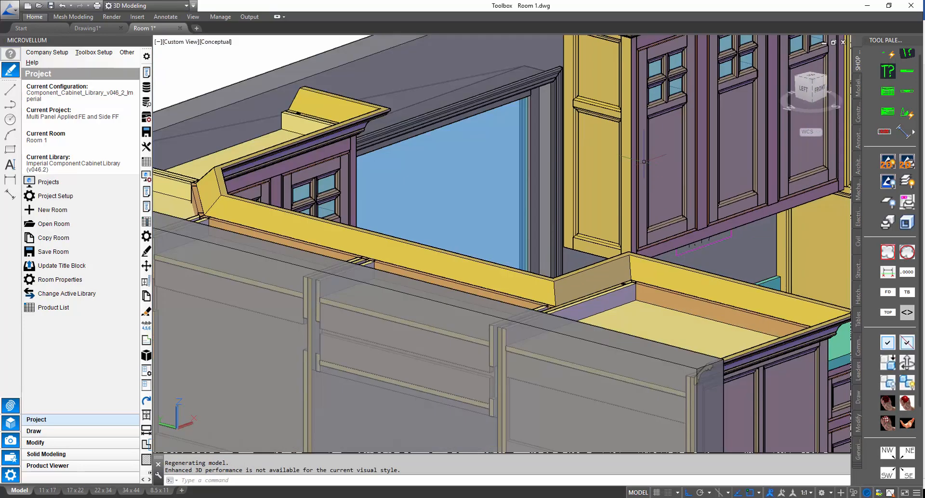
Examine the multi-panel finished ends on the upper cabinets, the tall oven cabinet and the refrigerator enclosure around the kitchen
middle_drag(781, 274, 748, 307)
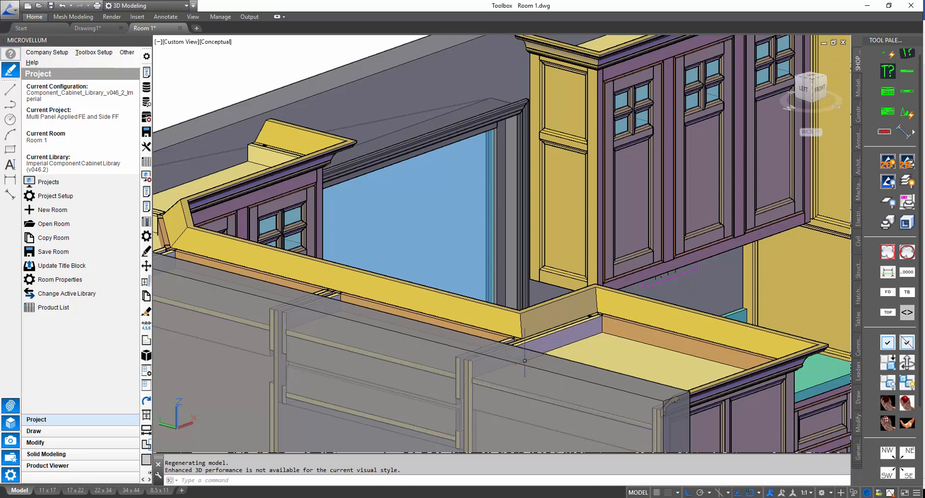
click(911, 366)
drag(582, 227, 448, 304)
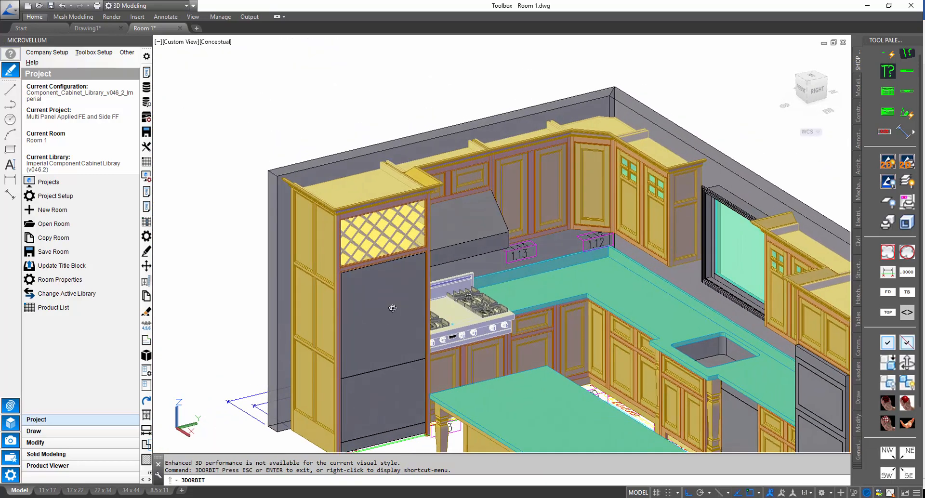
scroll(393, 309, up, 1)
middle_drag(705, 369, 476, 344)
drag(533, 358, 701, 323)
middle_drag(722, 304, 636, 314)
scroll(636, 313, up, 5)
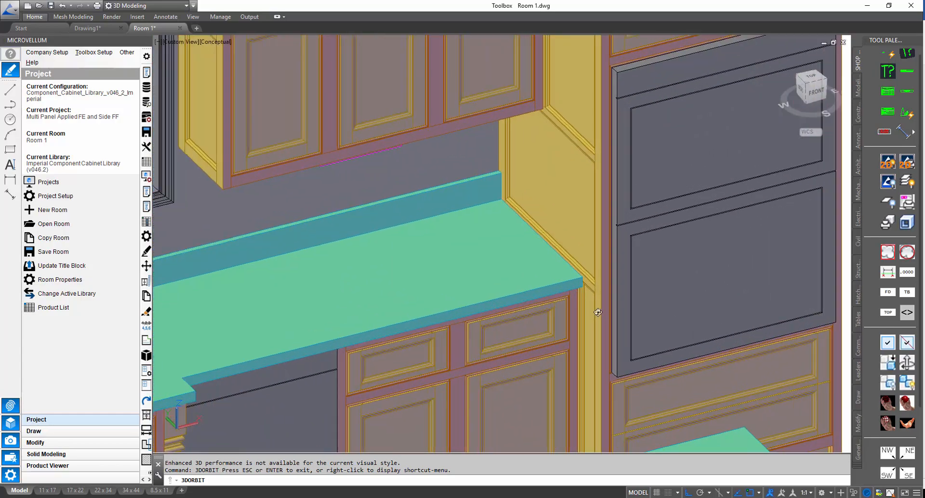
drag(597, 301, 636, 289)
middle_drag(624, 260, 600, 299)
drag(583, 307, 593, 398)
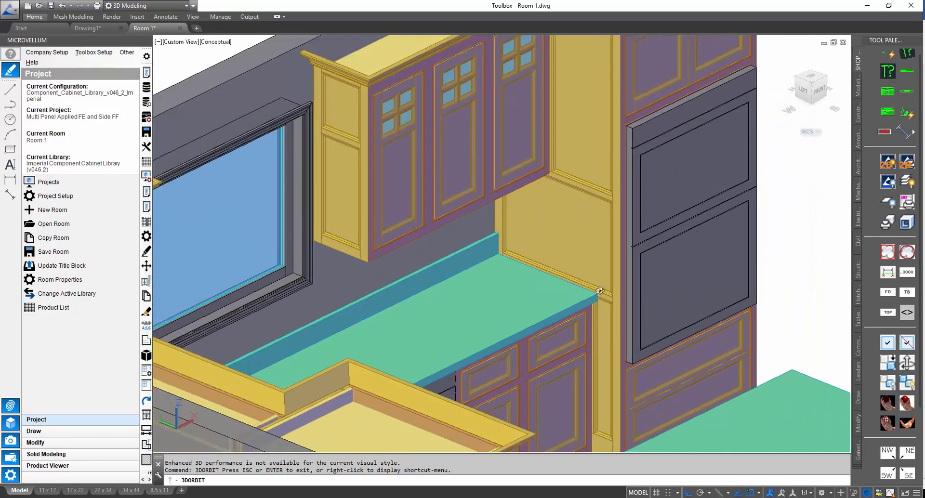
drag(582, 240, 441, 262)
middle_drag(441, 263, 846, 325)
scroll(584, 325, down, 1)
scroll(414, 315, down, 1)
middle_drag(323, 304, 614, 240)
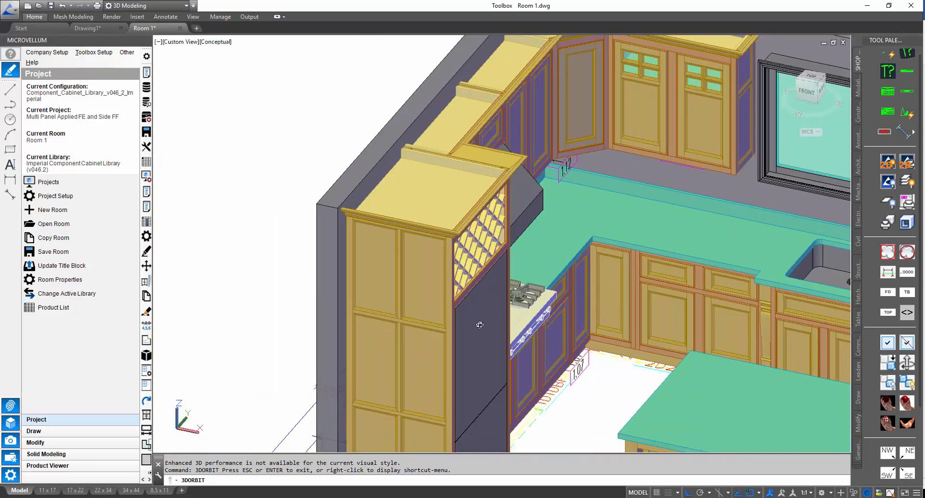
Examine the refrigerator enclosure's right finished end where it meets the range, the hood and the base cabinet
middle_drag(479, 325, 450, 205)
drag(504, 225, 469, 291)
scroll(469, 291, up, 2)
middle_drag(460, 262, 457, 285)
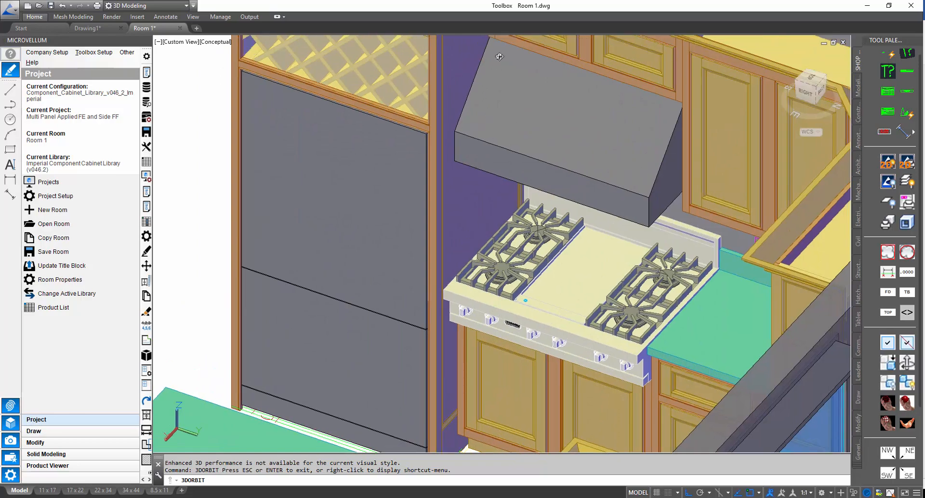
middle_drag(478, 81, 477, 198)
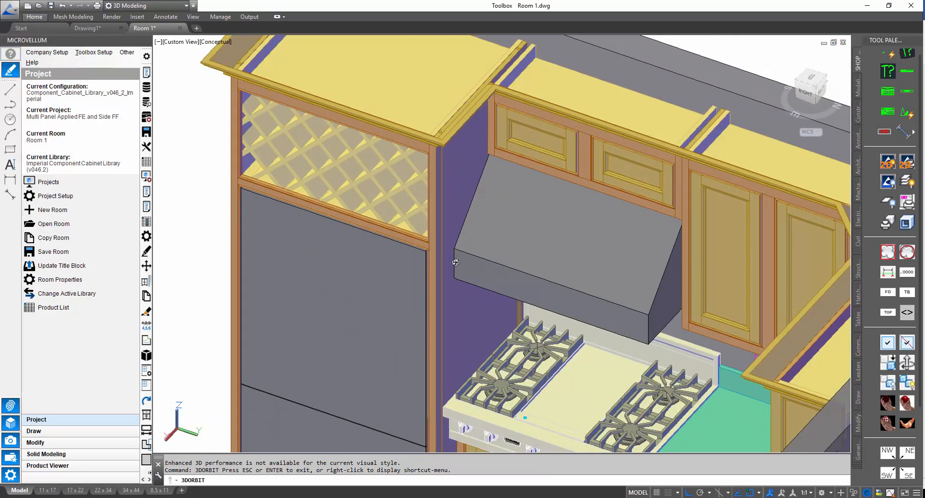
middle_drag(481, 226, 495, 150)
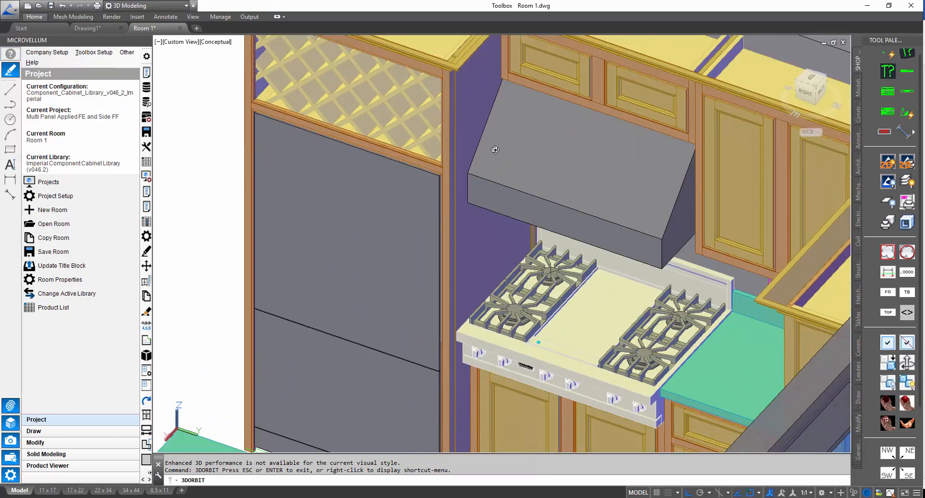
drag(490, 365, 482, 387)
scroll(478, 388, up, 4)
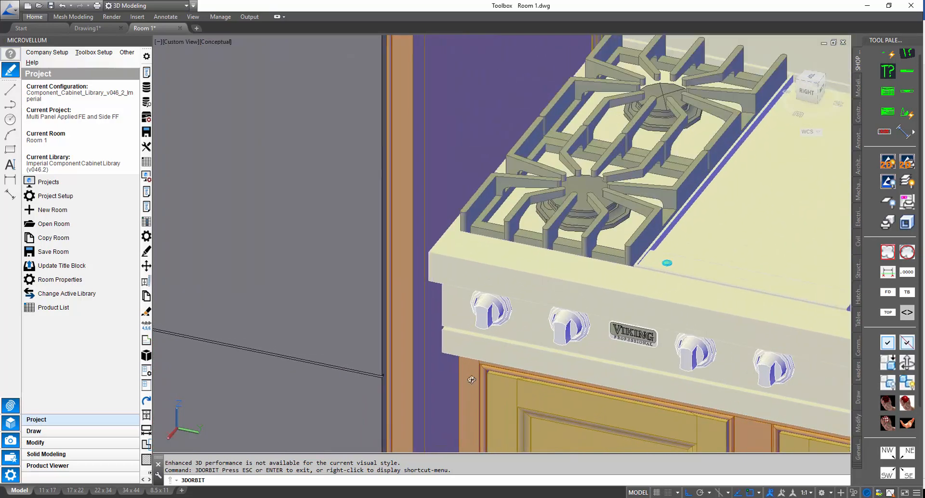
drag(478, 388, 468, 312)
scroll(466, 289, down, 1)
scroll(467, 202, down, 8)
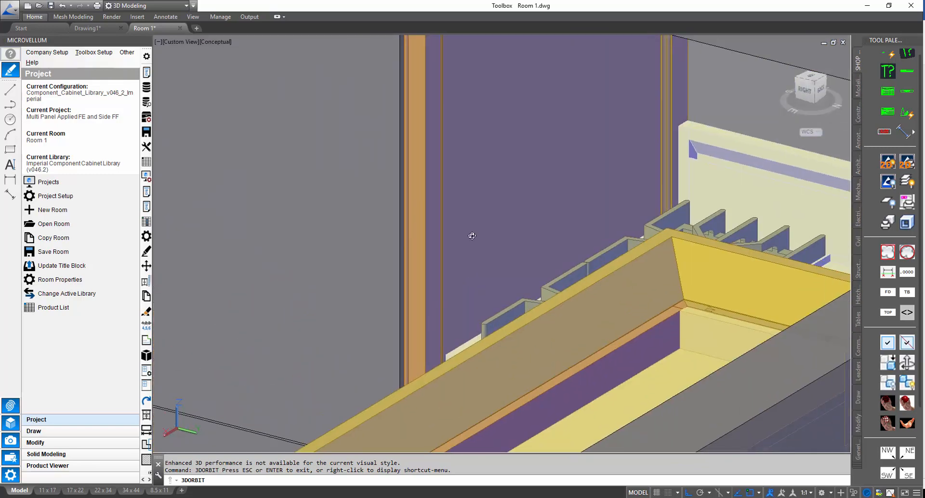
scroll(488, 256, down, 1)
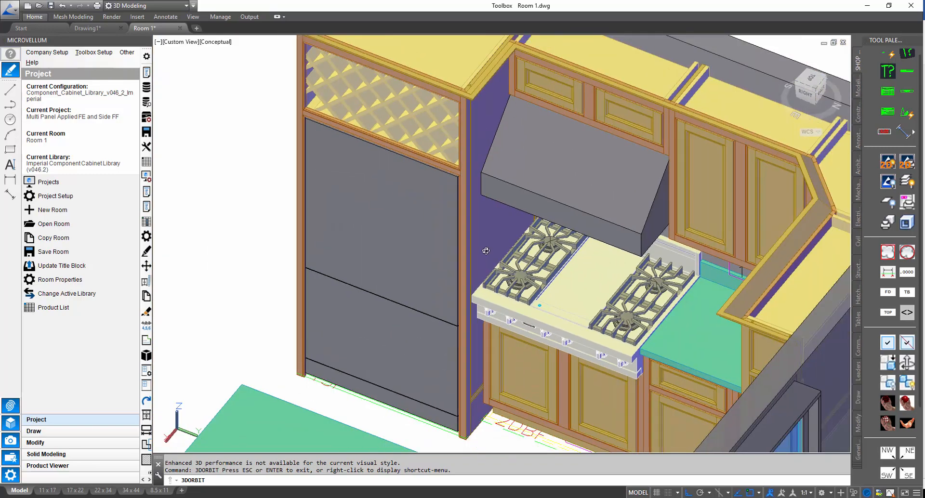
key(Escape)
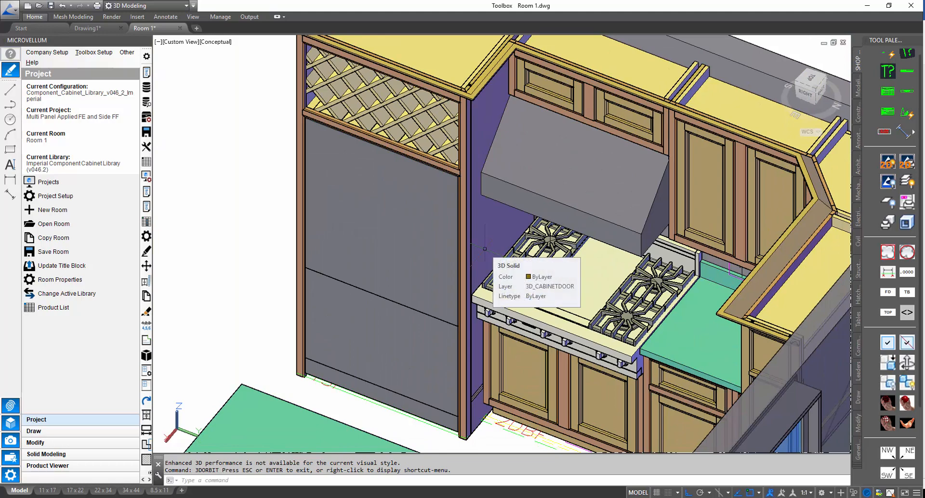
Turn on Generic Slab Override Right Panel in the Finishing Options of refrigerator enclosure 1.01 and save its prompts
middle_drag(485, 248, 499, 270)
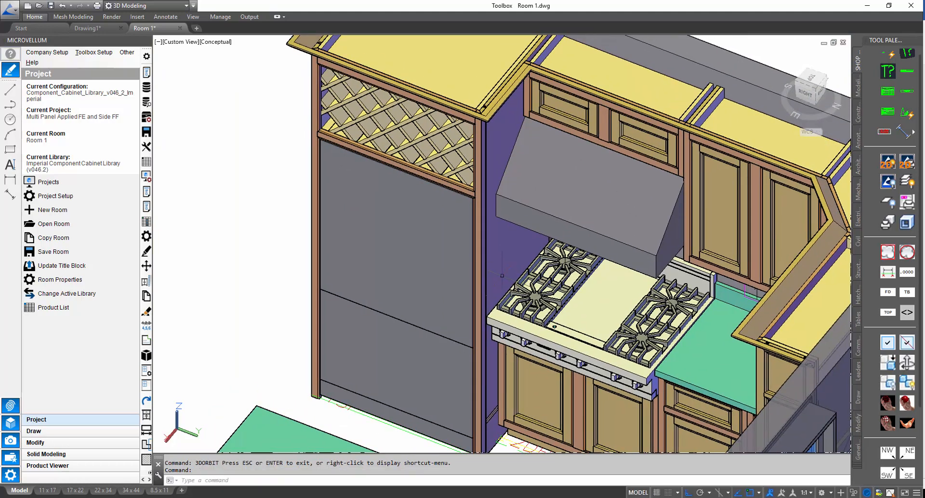
click(147, 192)
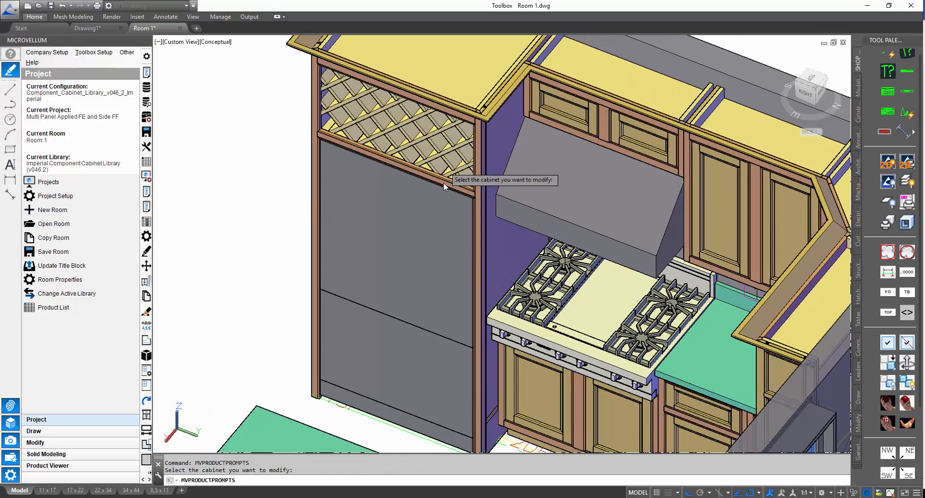
click(423, 192)
click(304, 103)
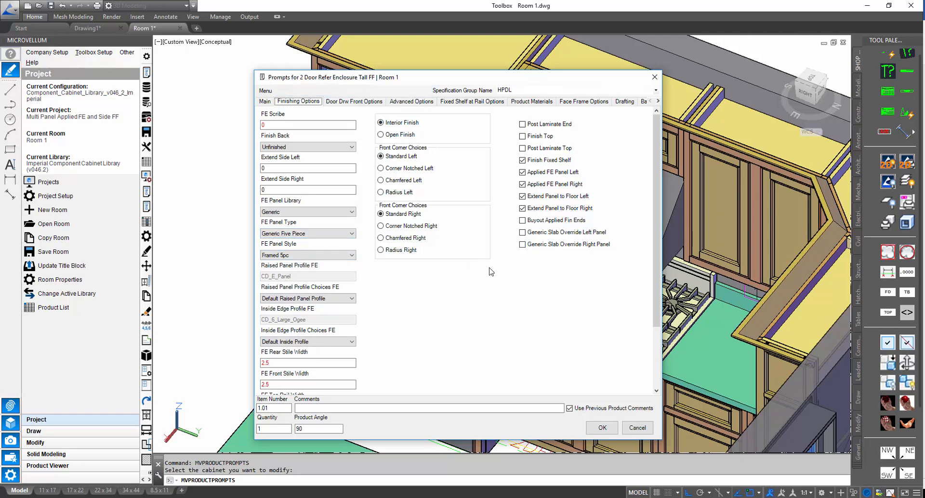
click(537, 250)
mouse_move(539, 249)
drag(479, 76, 477, 95)
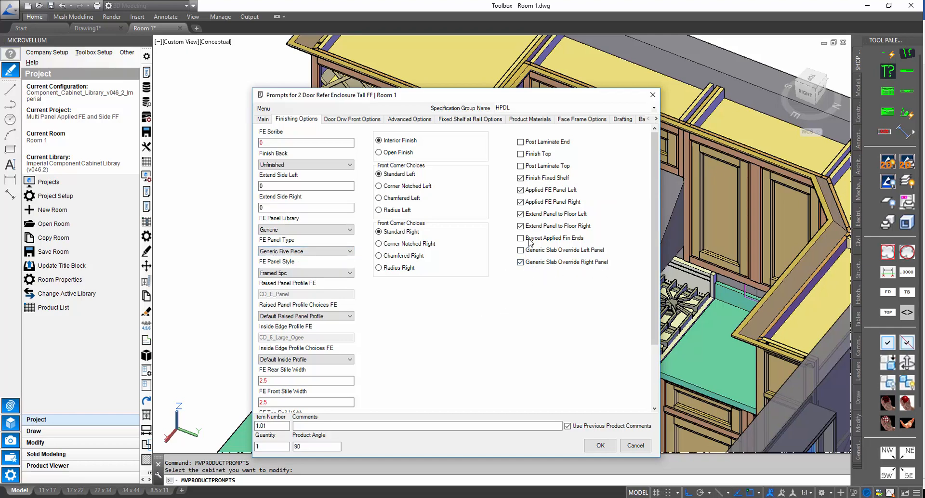
click(600, 447)
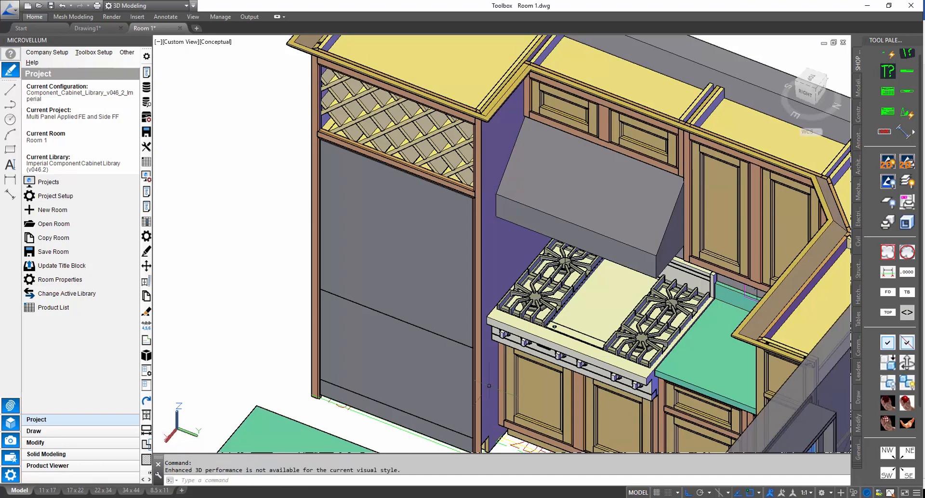
Enable Turn Off Toe Kick Notch for the refrigerator enclosure's right slab finished end and save the subassembly
click(247, 283)
key(Escape)
scroll(247, 283, down, 3)
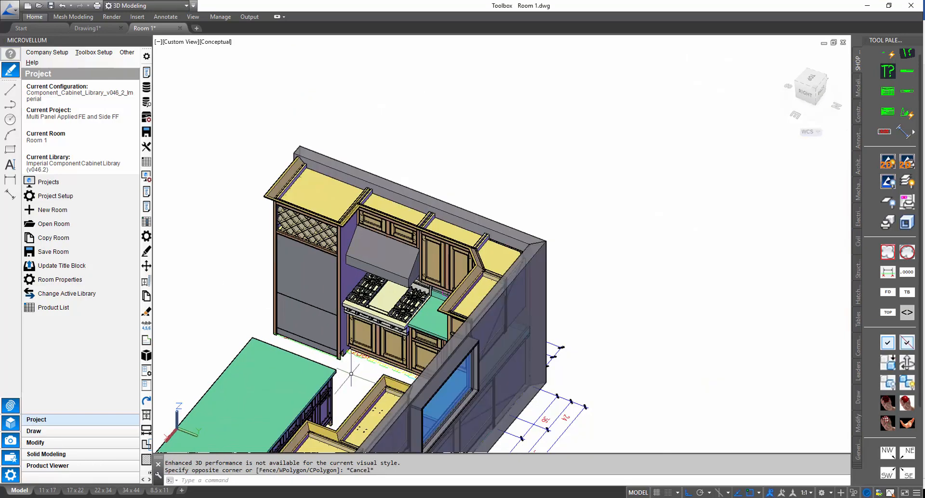
scroll(336, 356, up, 2)
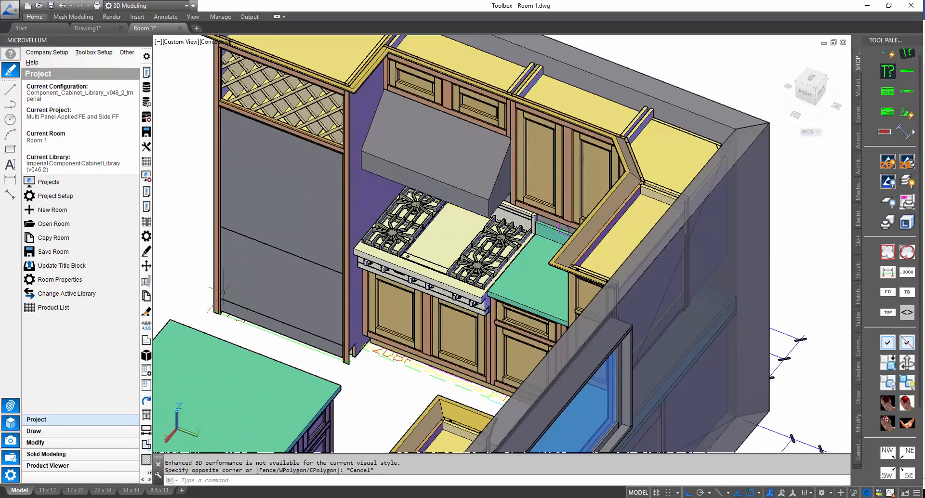
click(146, 206)
click(359, 231)
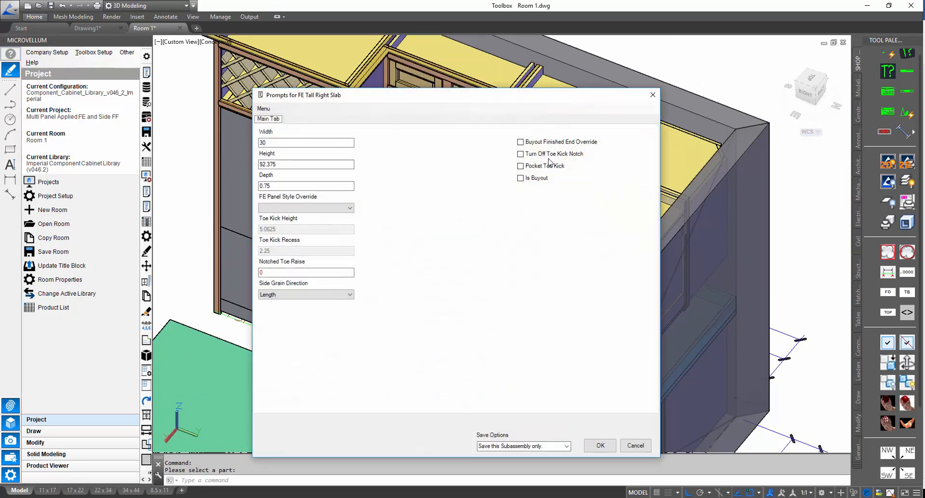
click(550, 157)
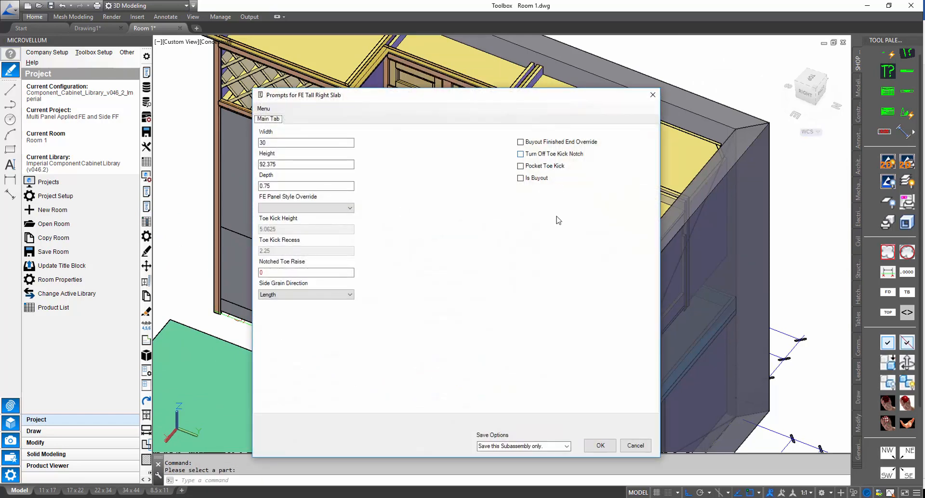
click(600, 445)
click(479, 296)
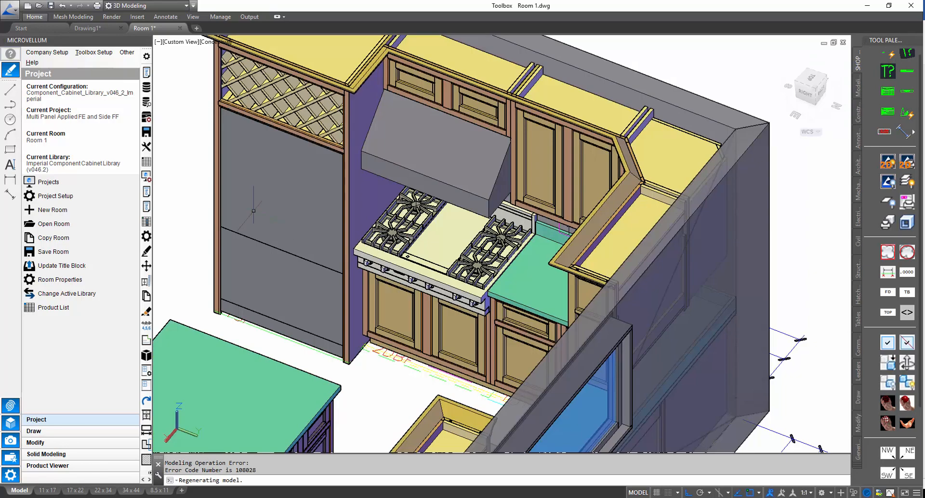
middle_drag(357, 196, 386, 225)
scroll(386, 225, down, 1)
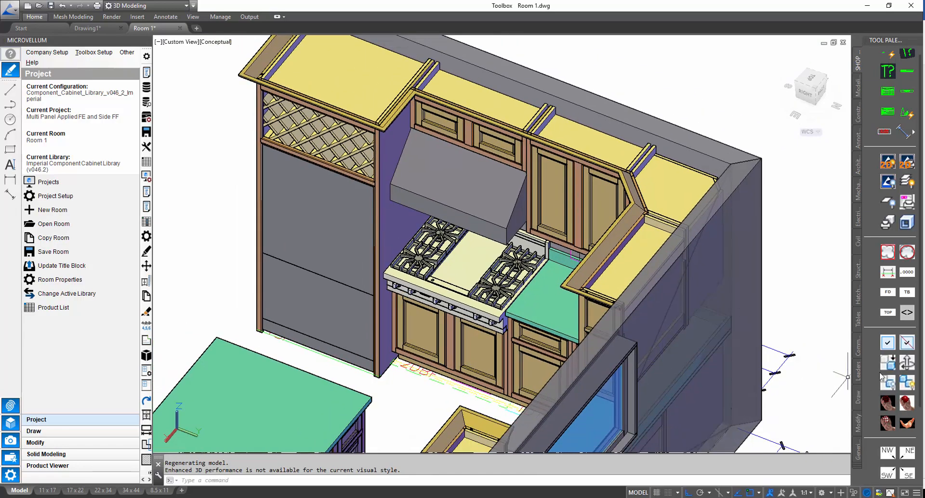
Review the Multi Panel Options of tall oven cabinet 1.11's Tall Face Frame Right Side subassembly and leave its prompts without saving
click(905, 365)
drag(422, 351, 511, 287)
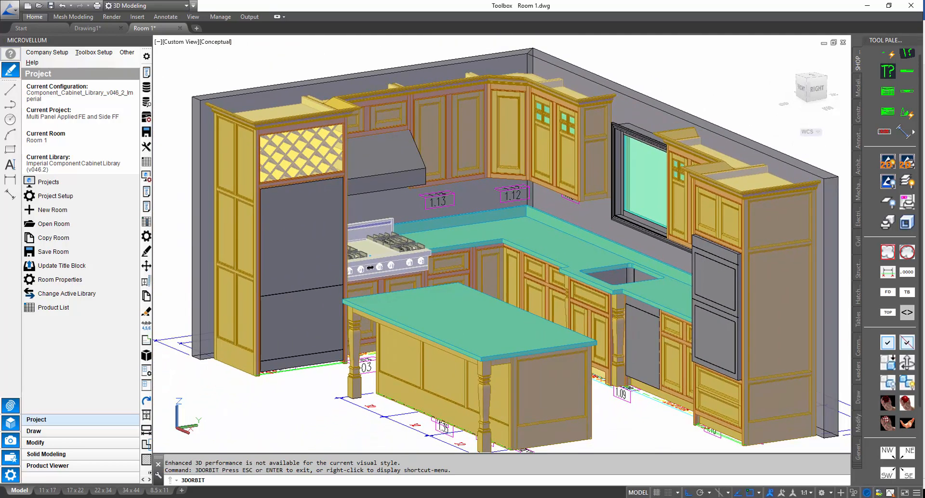
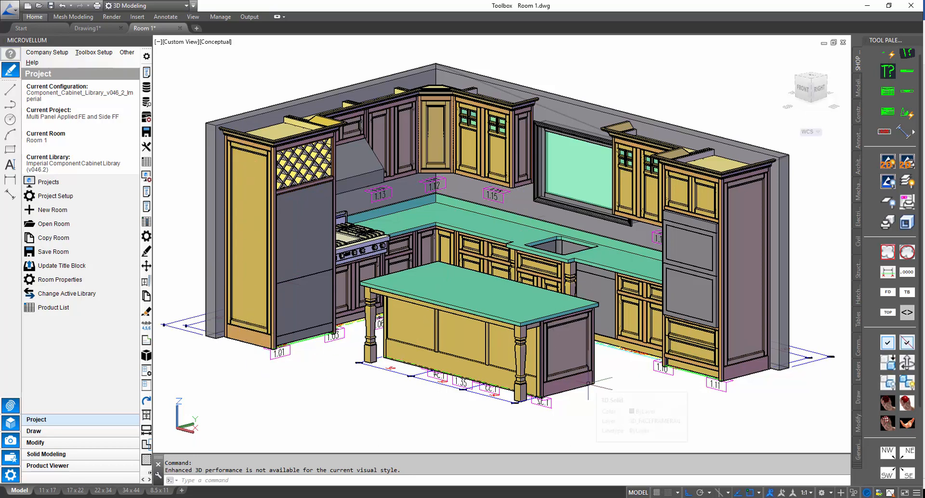
mouse_move(588, 384)
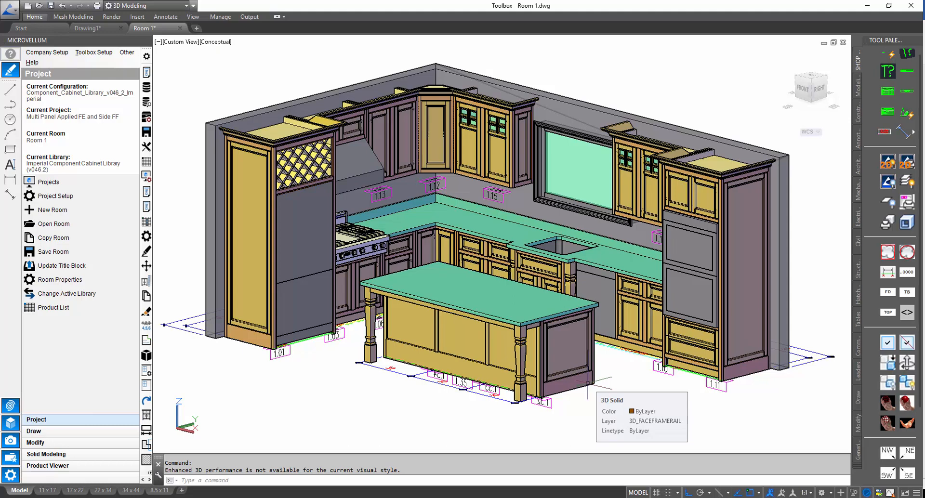
middle_drag(678, 380, 625, 382)
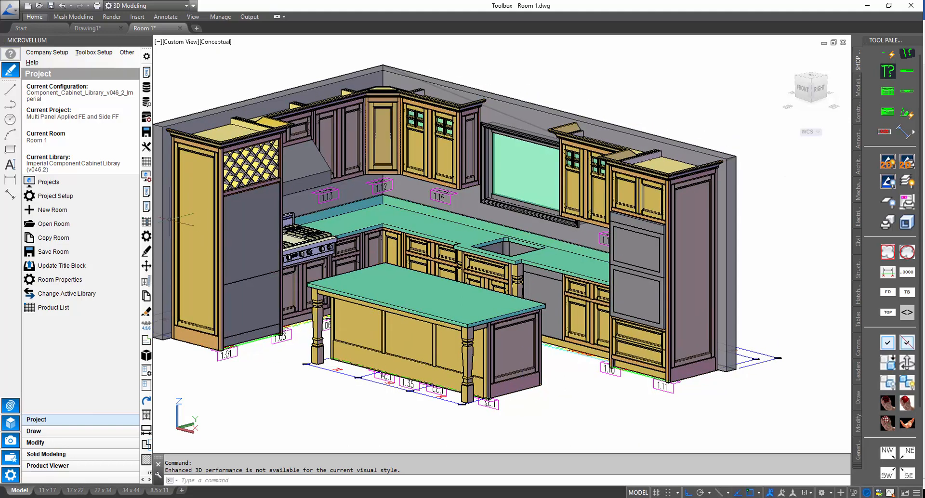
click(146, 207)
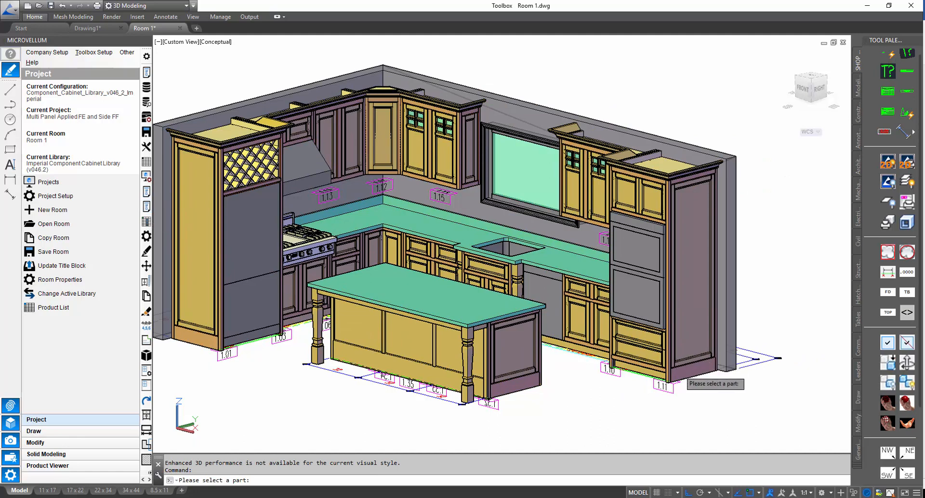
click(673, 368)
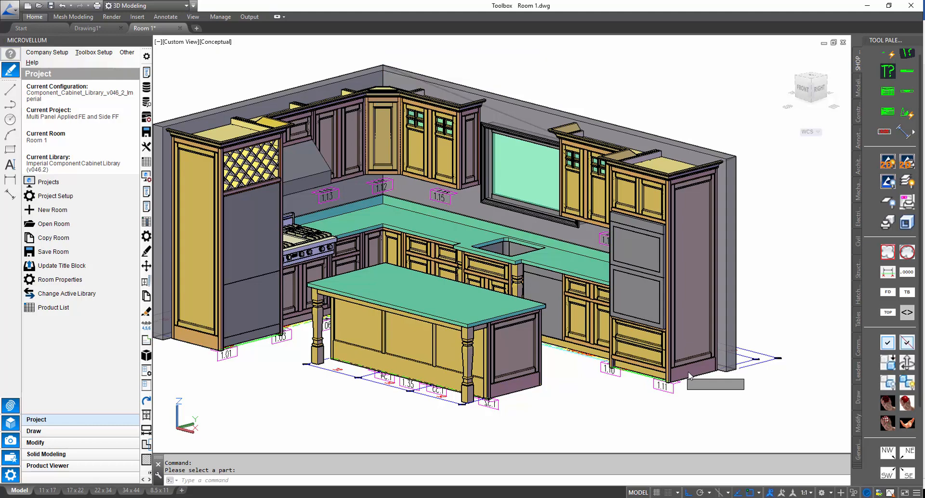
click(689, 376)
click(369, 119)
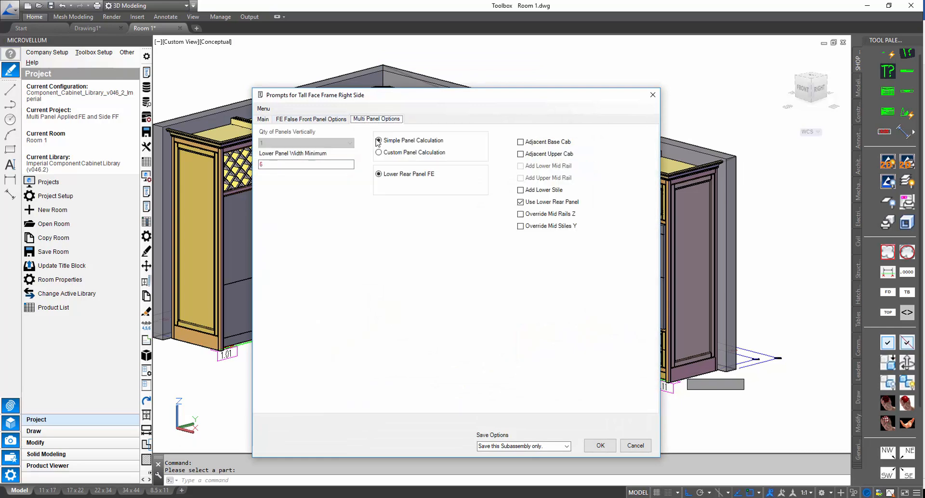
click(378, 140)
click(637, 446)
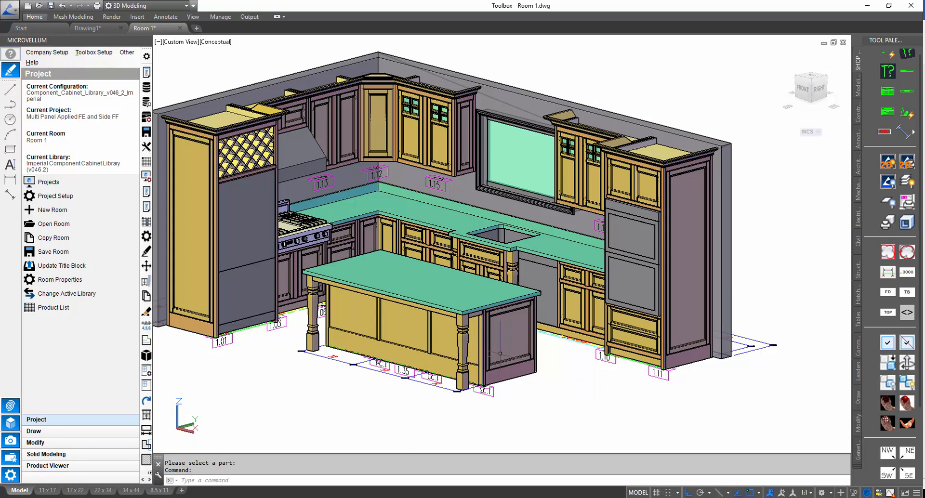
Review the Multi Panel Options of the island end's Base Face Frame Left Side subassembly and leave its prompts without saving
mouse_move(500, 353)
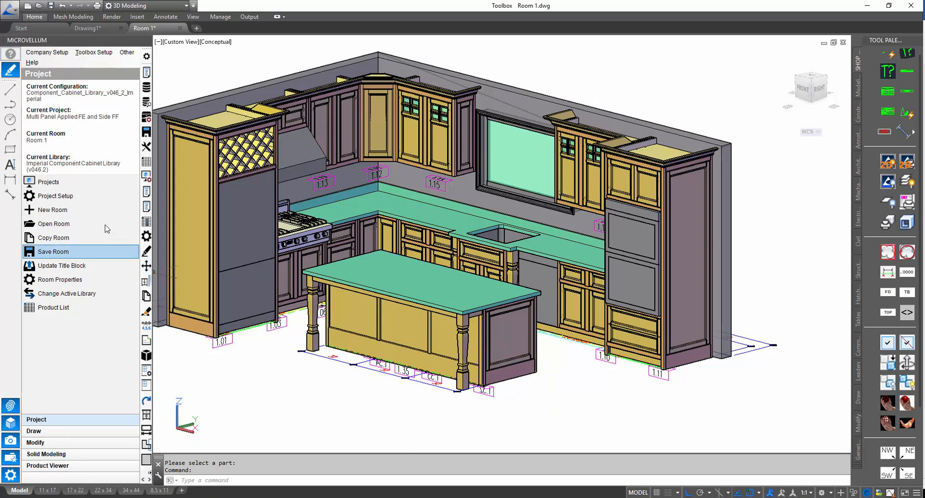
click(146, 206)
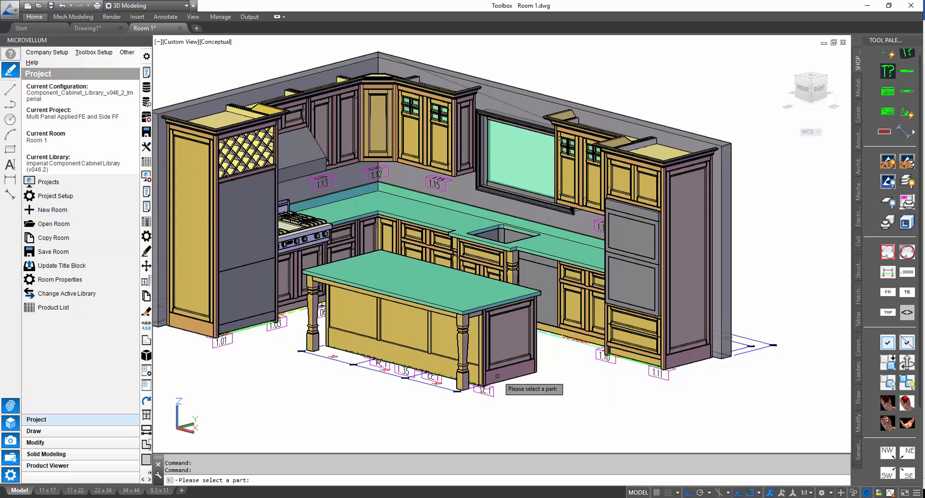
click(501, 380)
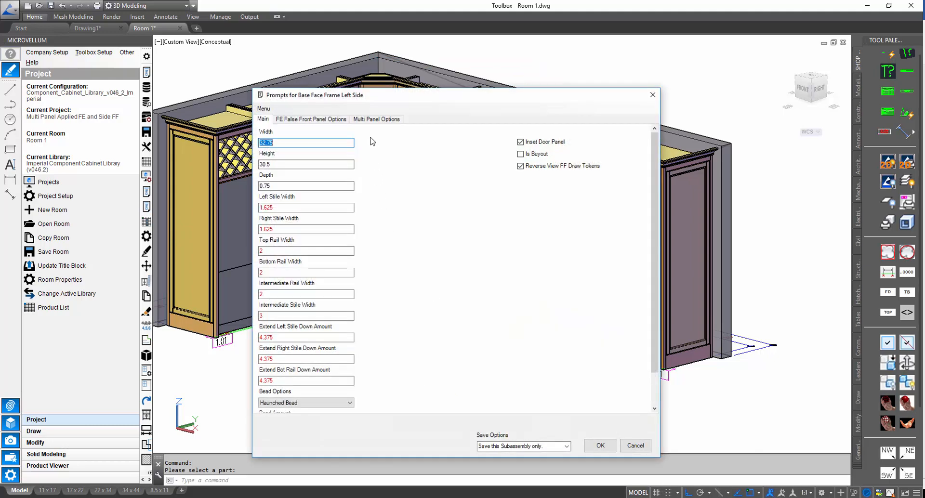
click(375, 119)
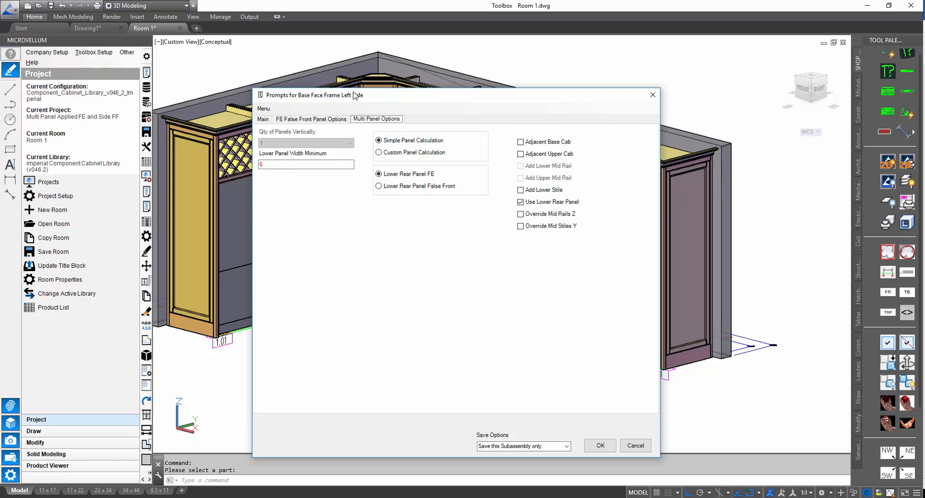
click(635, 445)
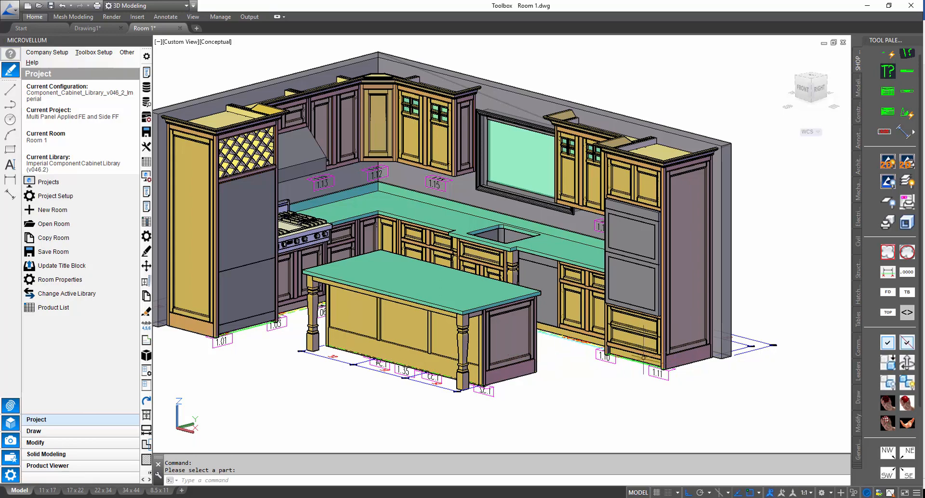
Review the applied FE panel settings and the Face Frame Left and Right Side options in tall oven cabinet 1.11's product prompts, without saving
scroll(682, 181, up, 2)
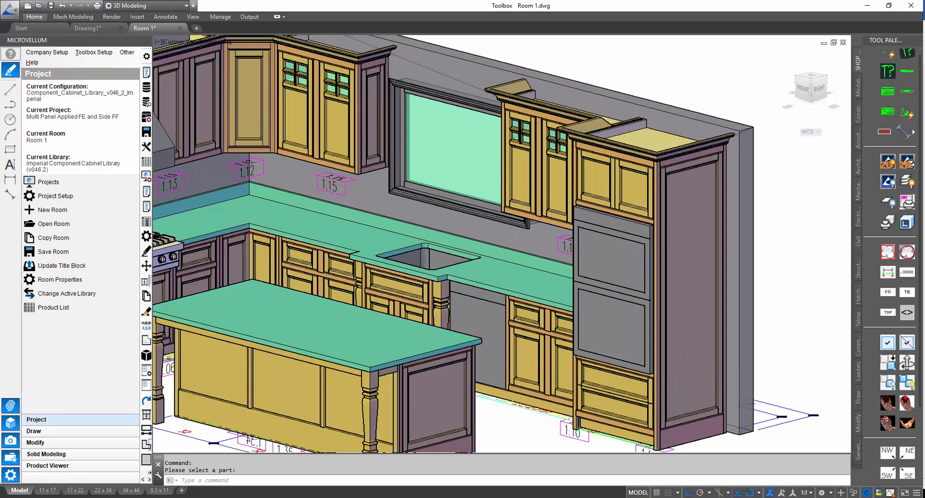
scroll(605, 165, up, 2)
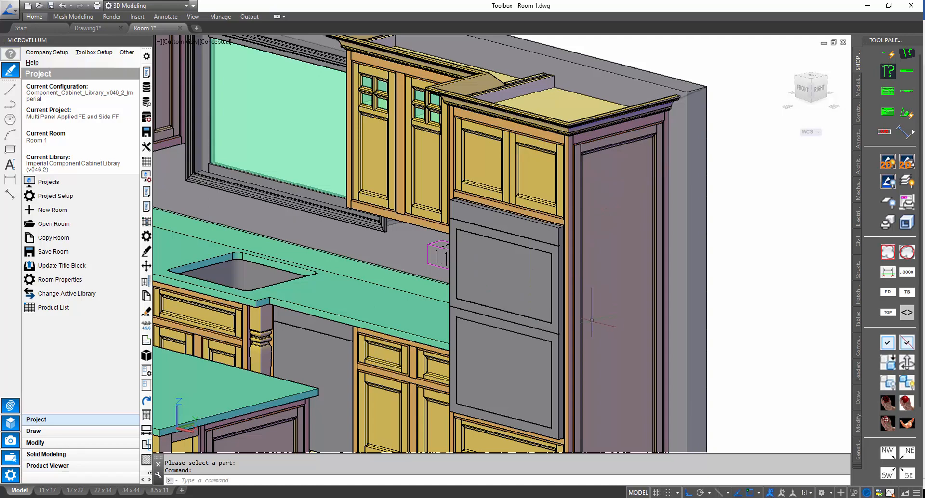
click(146, 192)
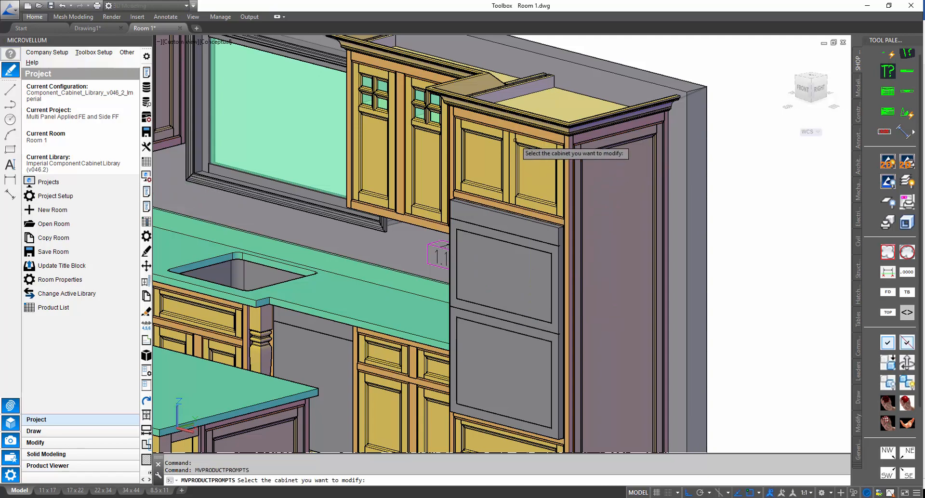
click(514, 140)
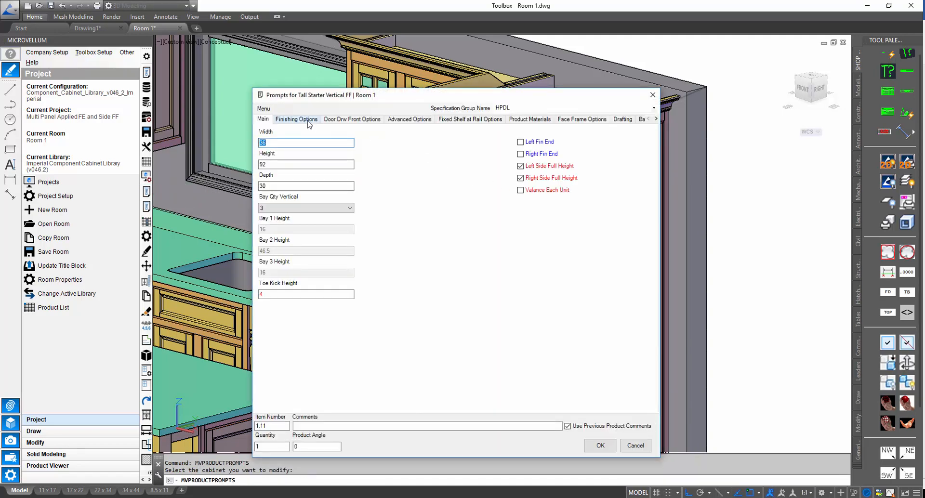
click(308, 121)
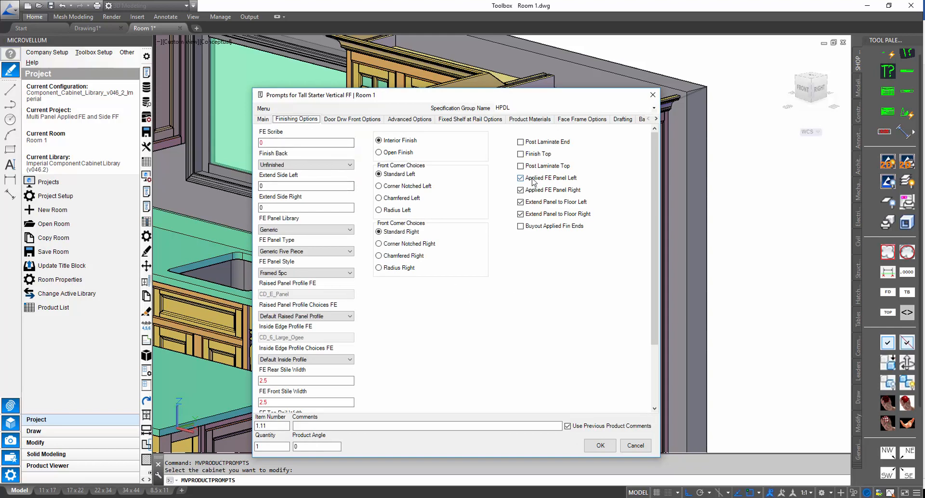
click(581, 119)
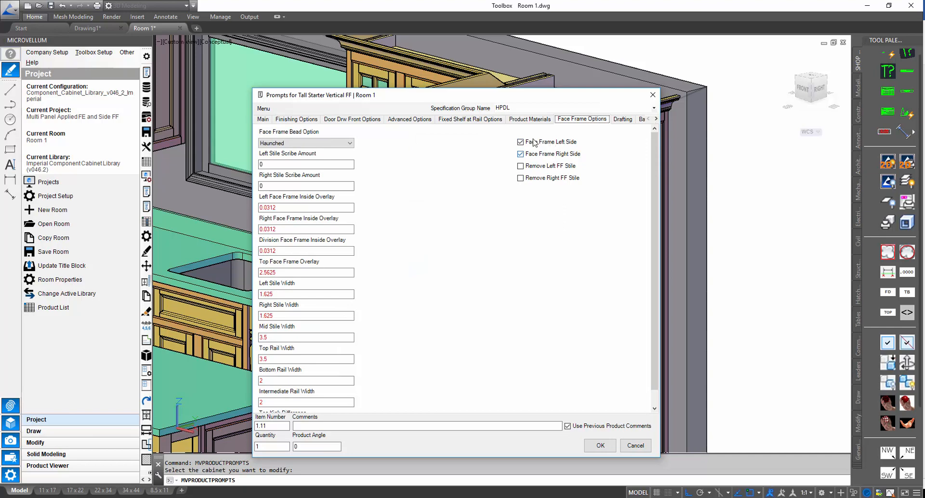
drag(512, 97, 357, 93)
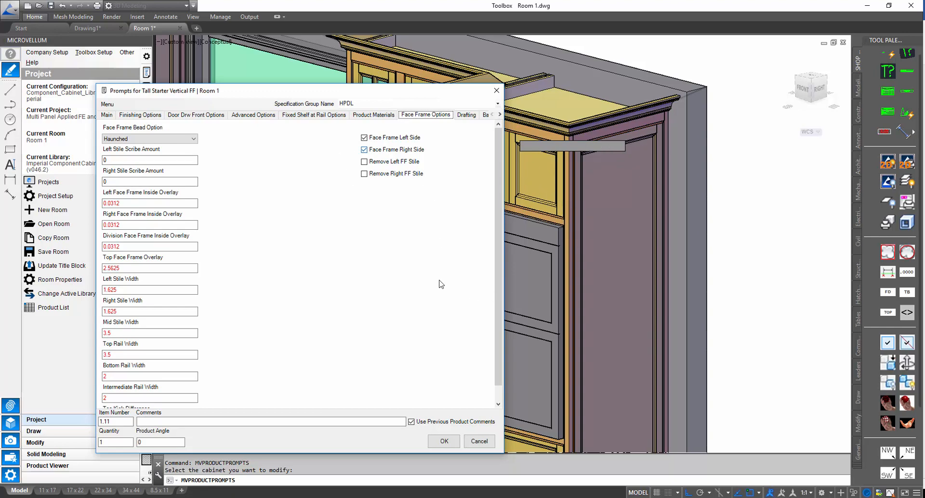
click(477, 440)
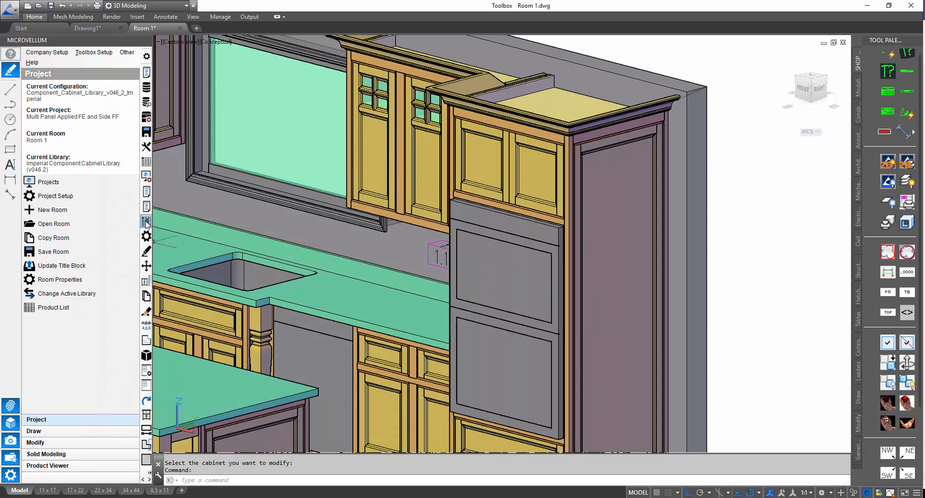
In tall oven cabinet 1.11's design data, inspect the quantity and part name formulas of the left FE panel subassembly
click(146, 221)
click(541, 236)
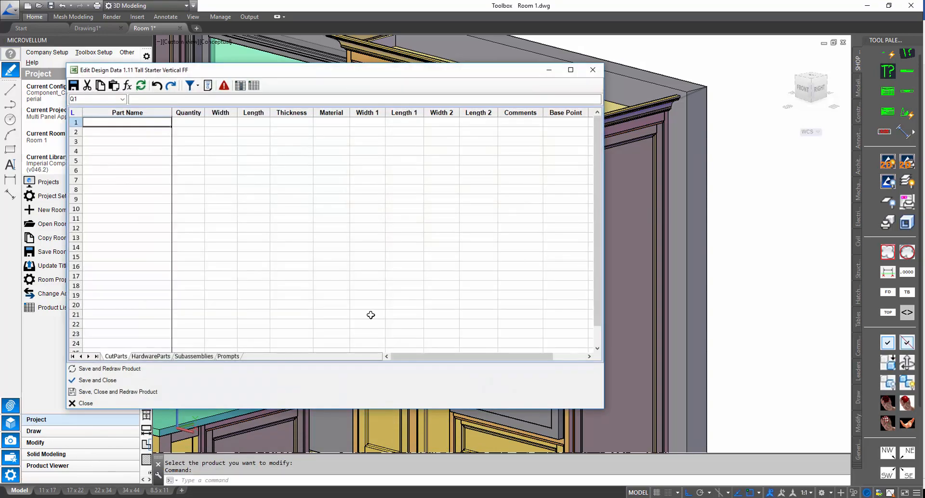
click(189, 358)
drag(142, 288, 151, 295)
click(188, 290)
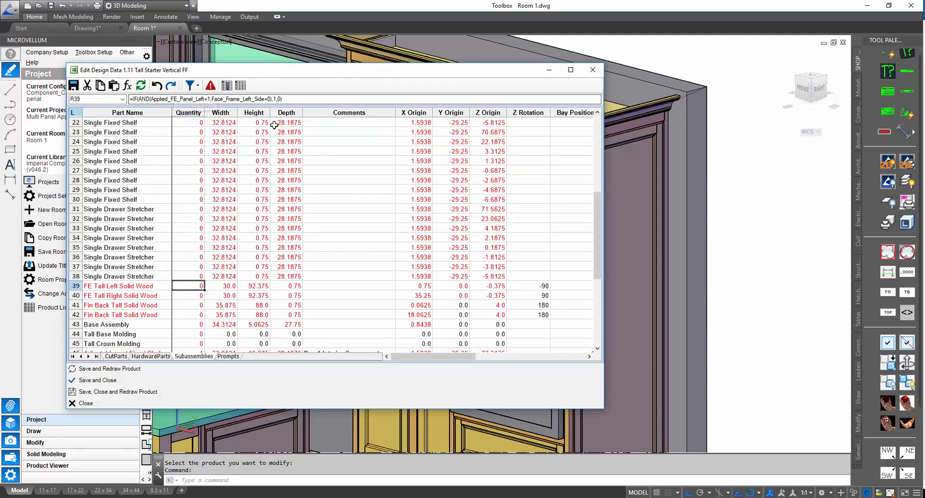
click(145, 286)
scroll(149, 290, down, 2)
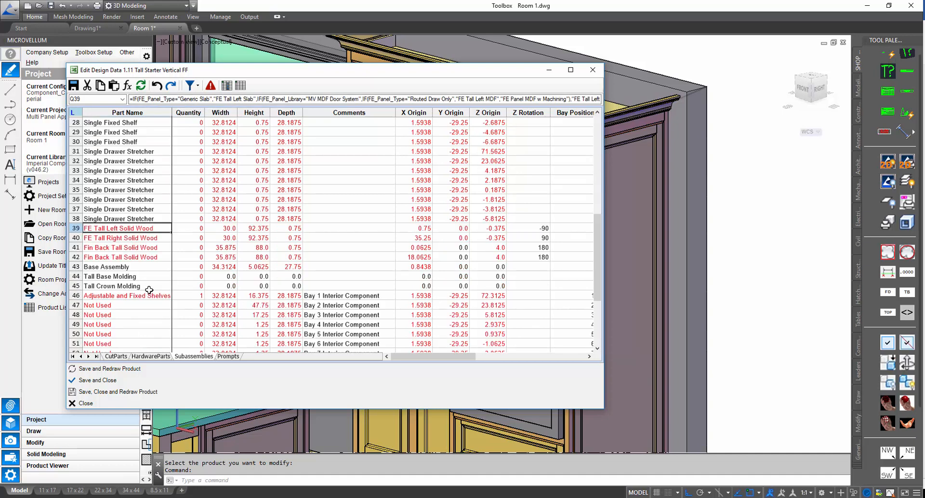
scroll(161, 313, down, 5)
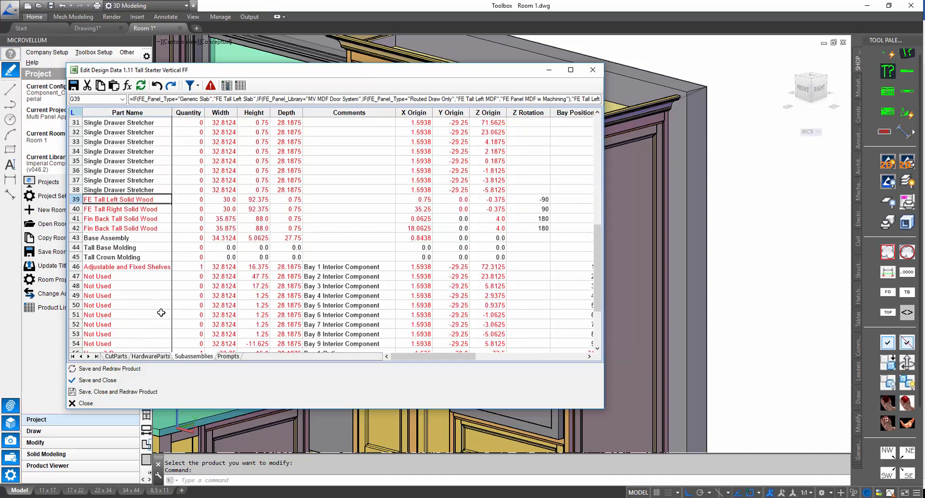
scroll(159, 303, up, 9)
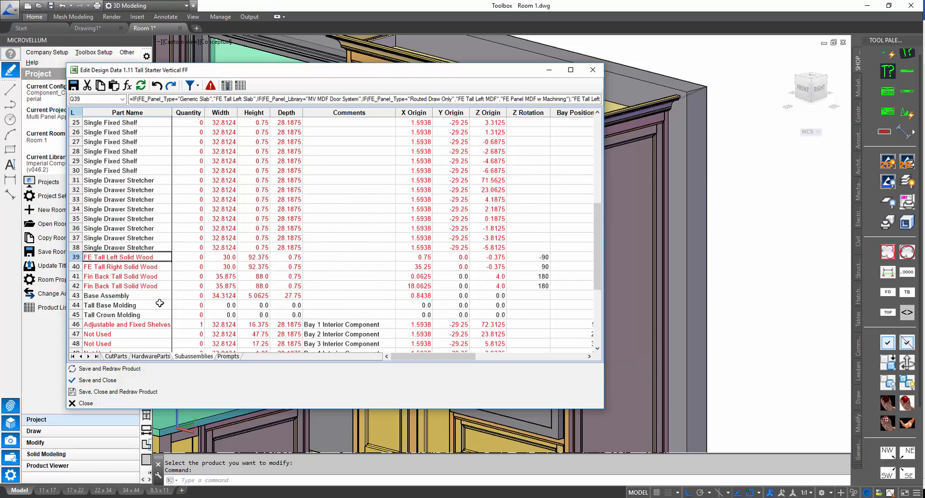
scroll(160, 299, up, 5)
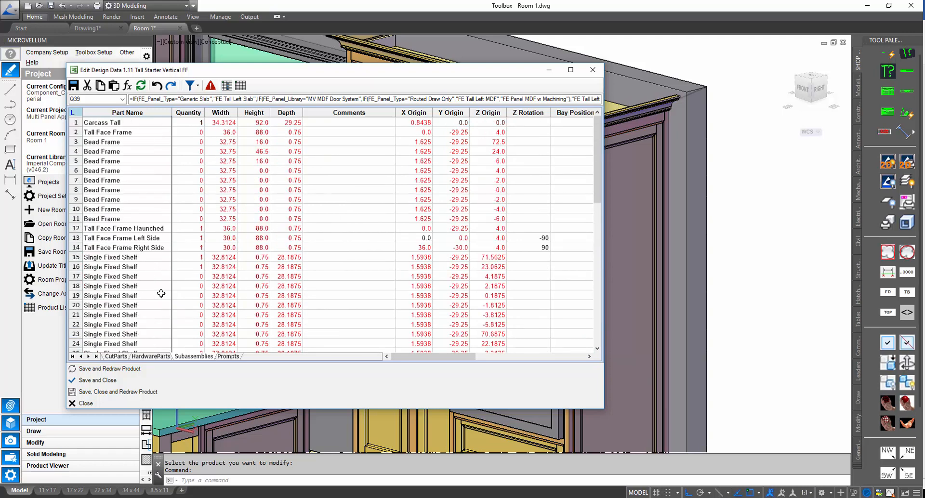
Open the Tall Face Frame Left Side's nested subassemblies, inspect its six FE panel rows and the Rear Lower quantity formula, and close the design data
click(135, 239)
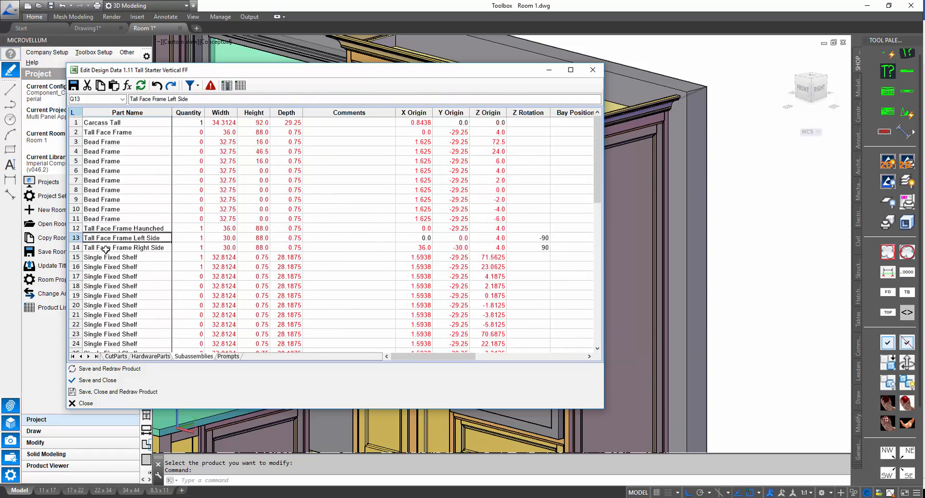
right_click(106, 237)
click(145, 200)
click(182, 357)
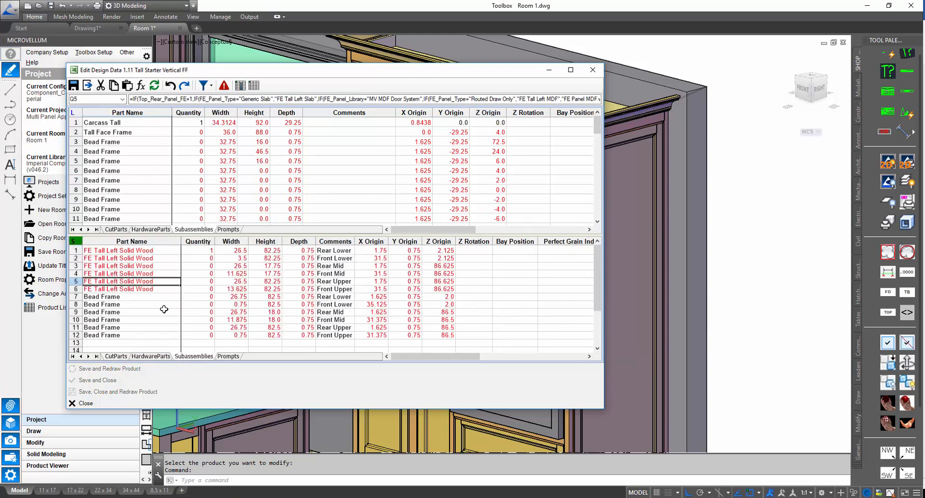
drag(131, 257, 139, 294)
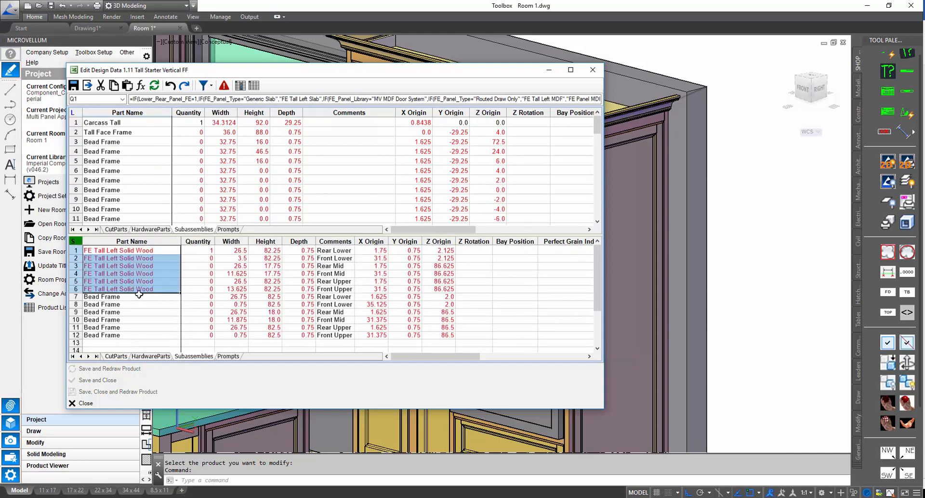
click(196, 253)
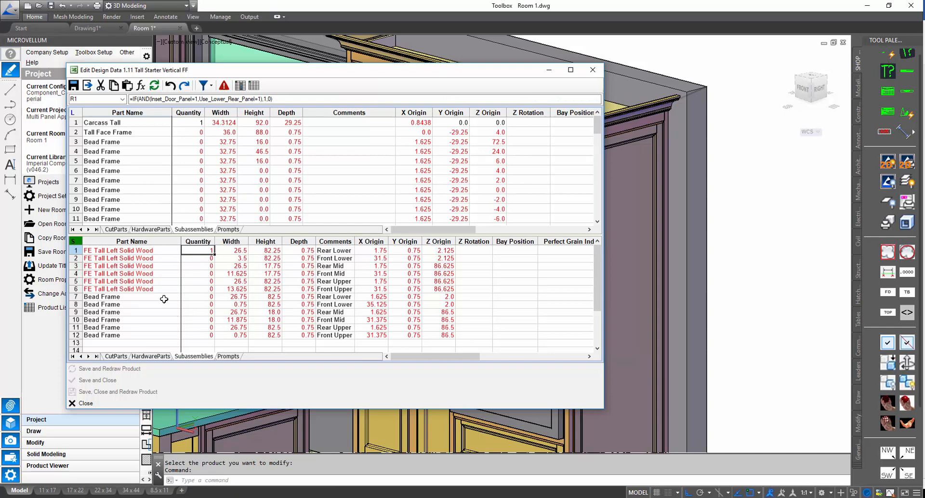
drag(143, 258, 144, 291)
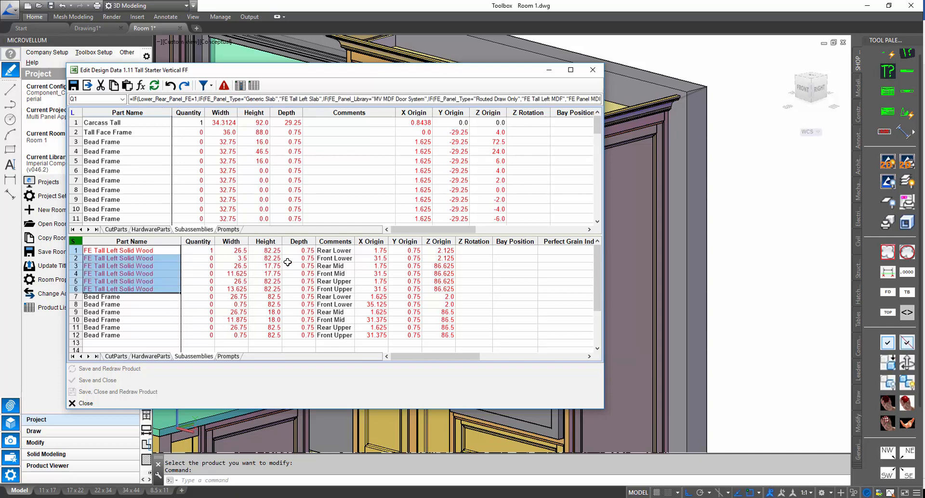
click(96, 404)
scroll(434, 294, down, 5)
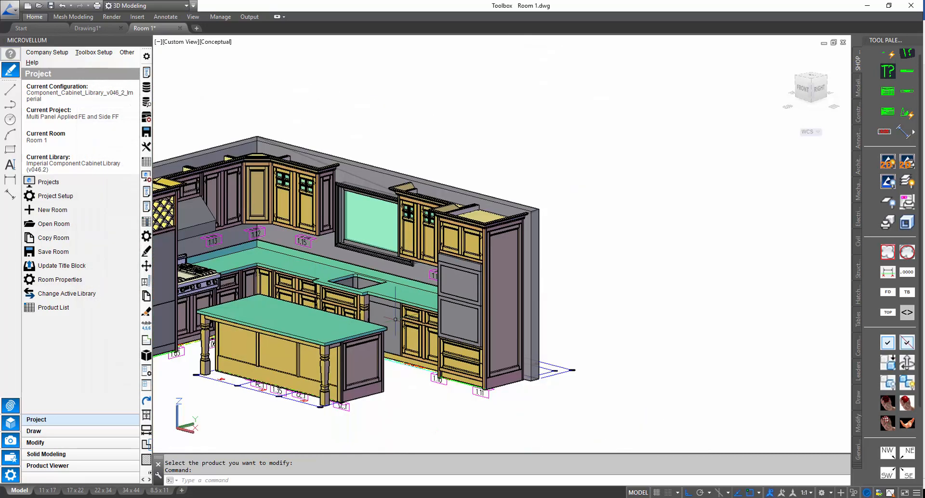
middle_drag(391, 322, 507, 312)
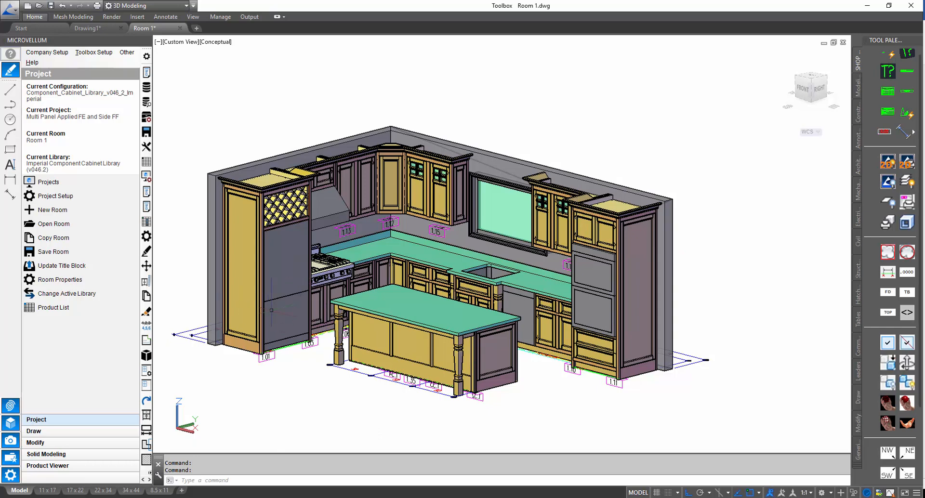
middle_drag(271, 311, 355, 350)
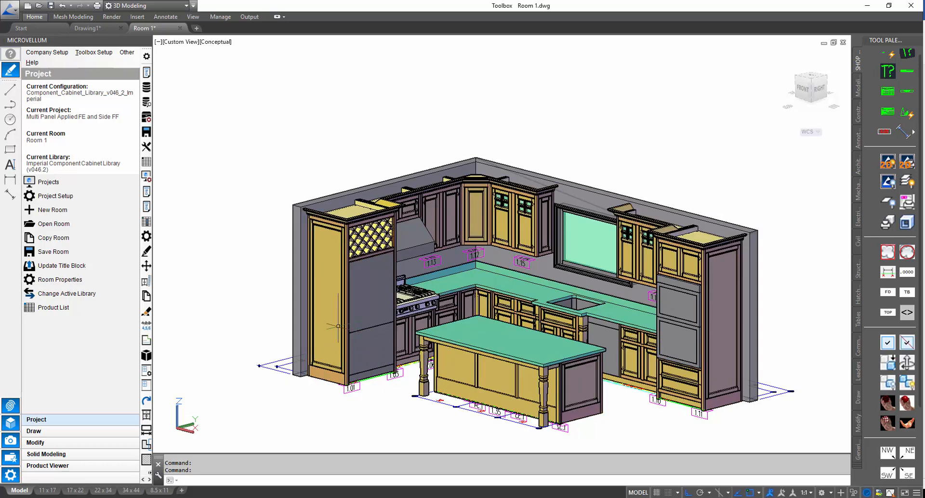
Give the refrigerator cabinet's Tall Face Frame Left Side a Custom Panel Calculation with 3 panels vertically and an intermediate stile in each row
scroll(336, 270, up, 2)
mouse_move(334, 295)
middle_down()
mouse_move(332, 272)
mouse_move(355, 295)
mouse_move(347, 289)
middle_up()
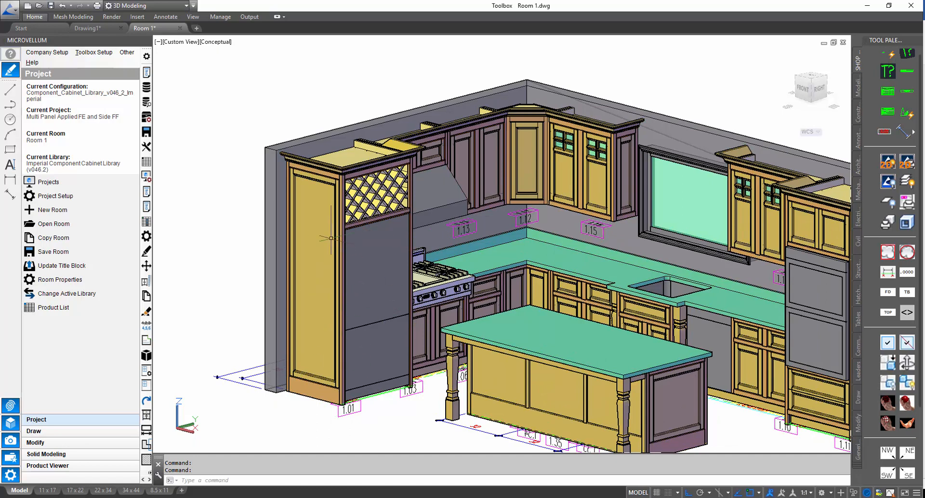
click(146, 206)
click(337, 392)
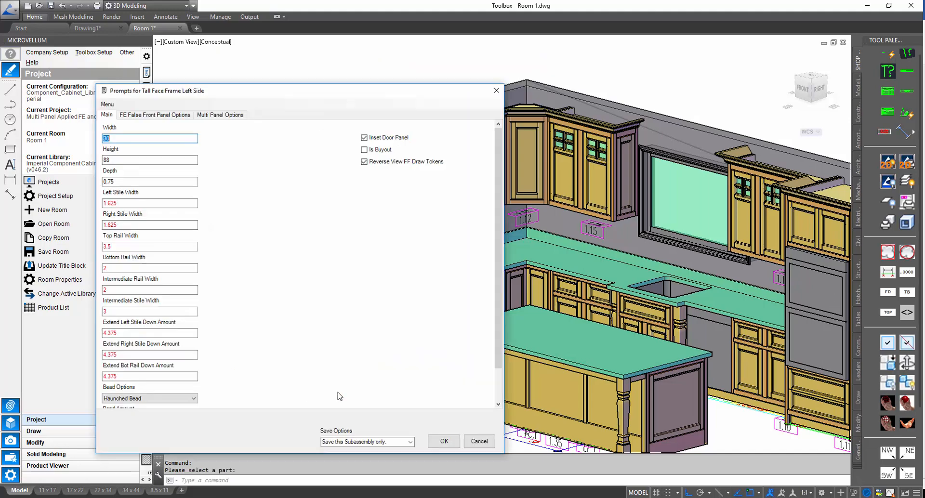
click(221, 115)
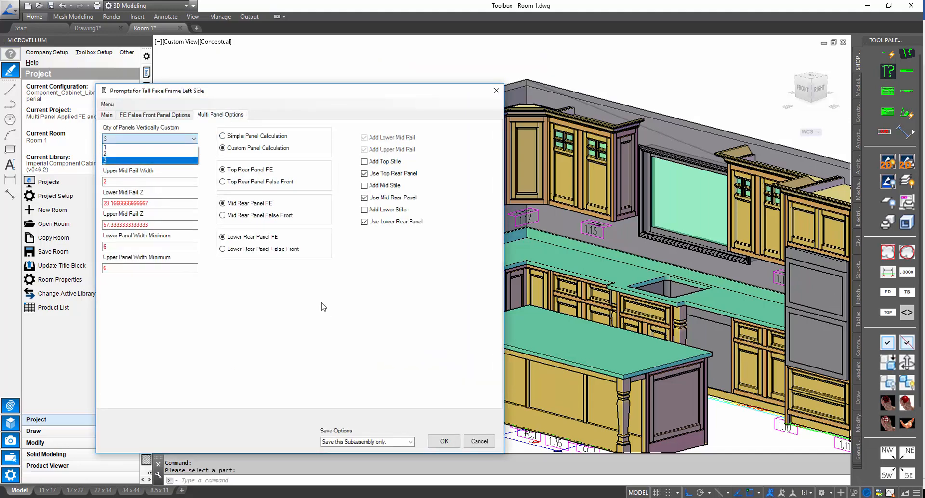
click(444, 442)
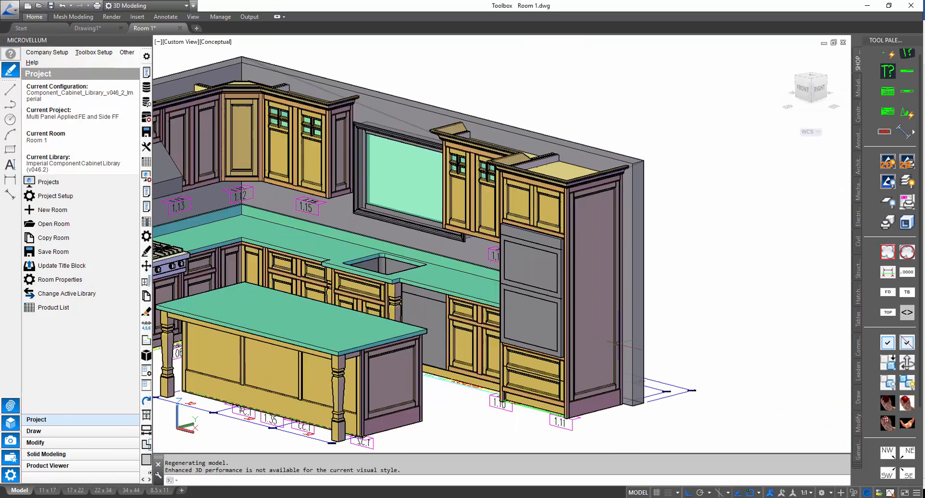
Set the tall oven cabinet's Face Frame Left Side multi-panel layout to follow the adjacent base and upper cabinets, and save its prompts
shift+middle_drag(645, 302, 696, 324)
scroll(509, 238, up, 2)
middle_drag(508, 238, 534, 301)
click(146, 207)
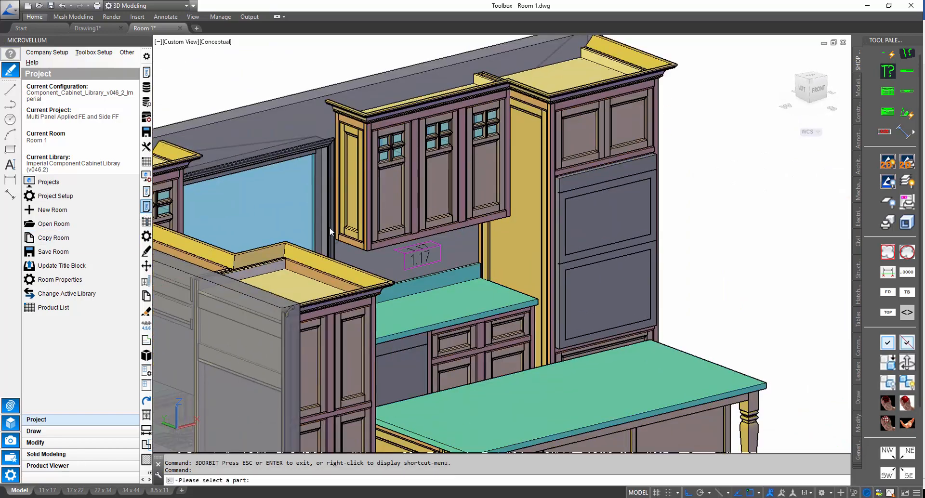
click(555, 247)
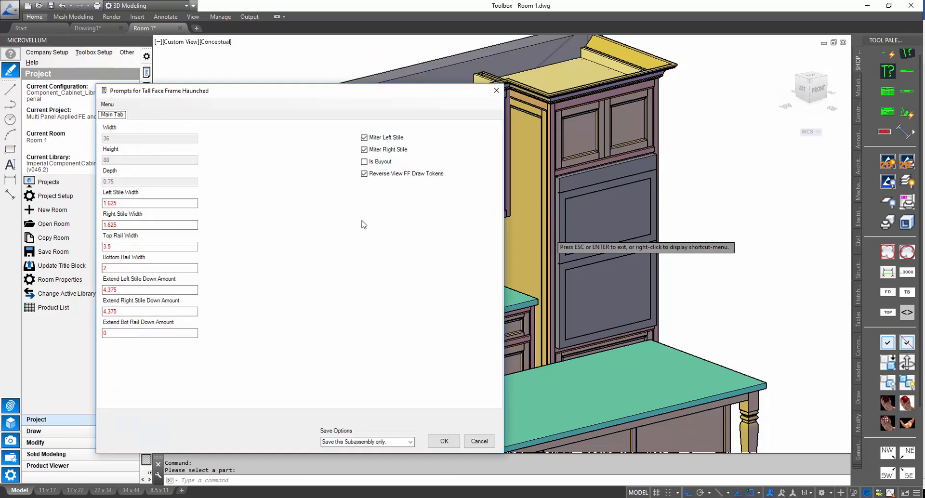
click(479, 442)
click(555, 215)
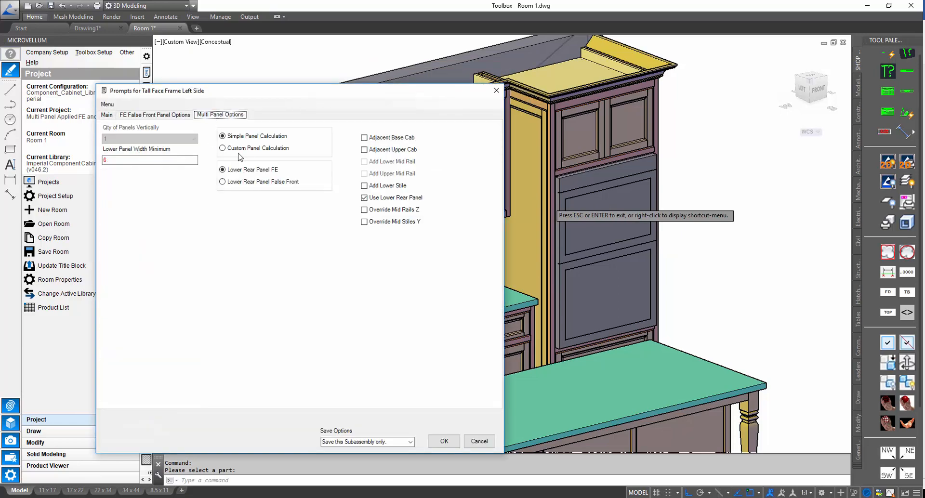
key(Return)
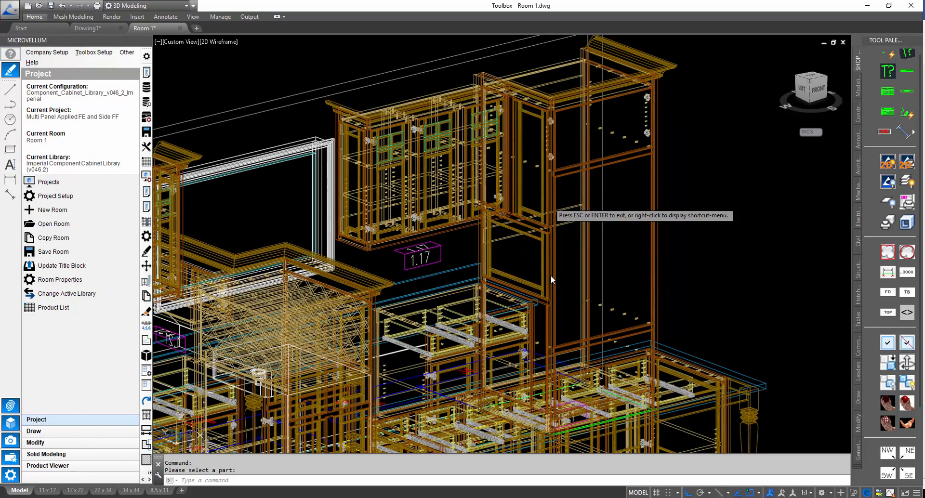
Isolate the tall oven cabinet, examine its left side panels against the adjacent cabinets, and bring the hidden products back
scroll(551, 208, up, 3)
middle_drag(552, 207, 551, 53)
click(892, 365)
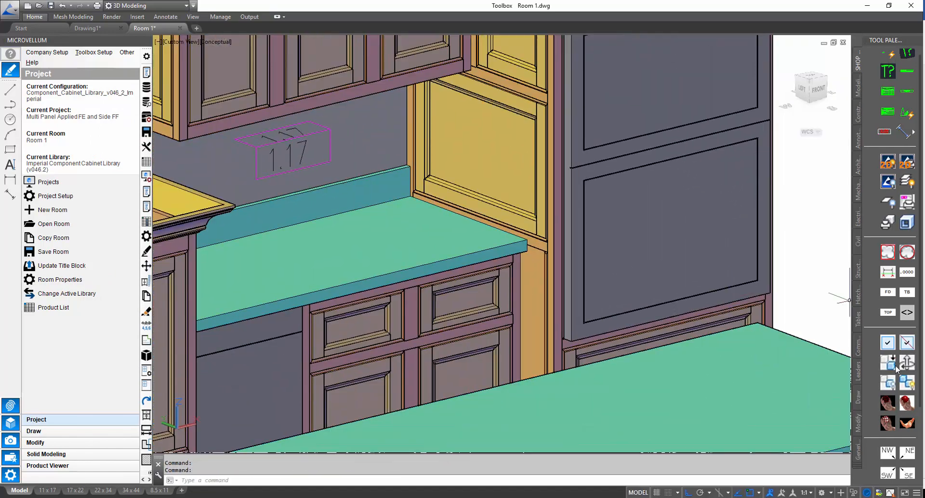
click(556, 236)
key(Return)
drag(555, 236, 625, 260)
shift+middle_drag(625, 260, 608, 253)
click(907, 382)
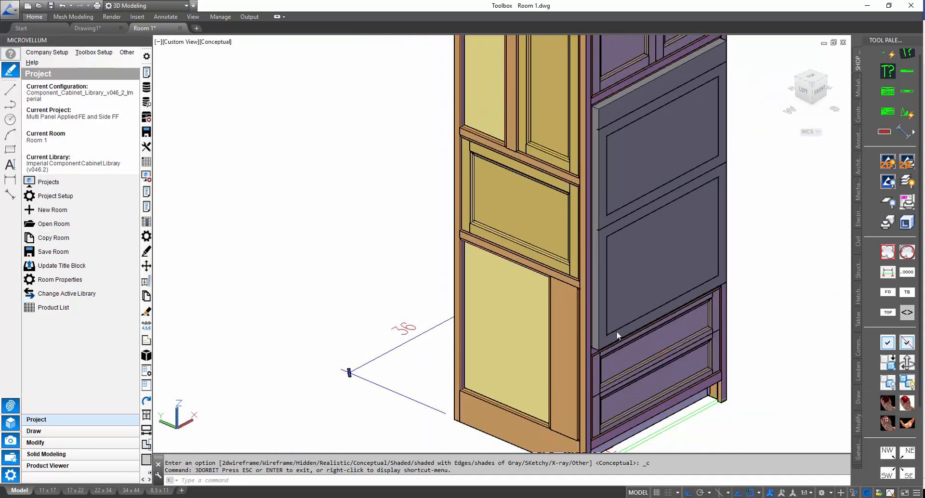
Switch the oven cabinet's Tall Face Frame Right Side to Custom Panel Calculation with 3 vertical panels and measure Lower Mid Rail Z as 19
shift+middle_drag(616, 331, 547, 386)
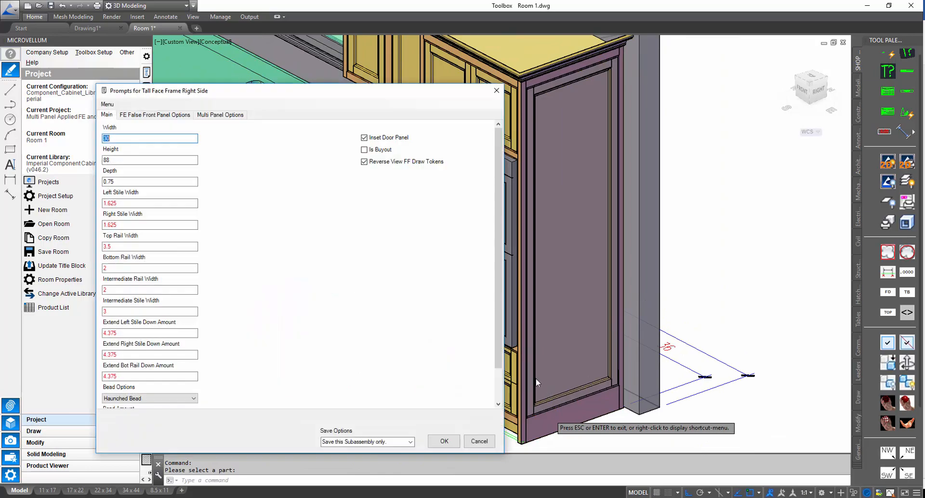
click(221, 116)
click(242, 147)
double_click(165, 203)
scroll(510, 442, up, 1)
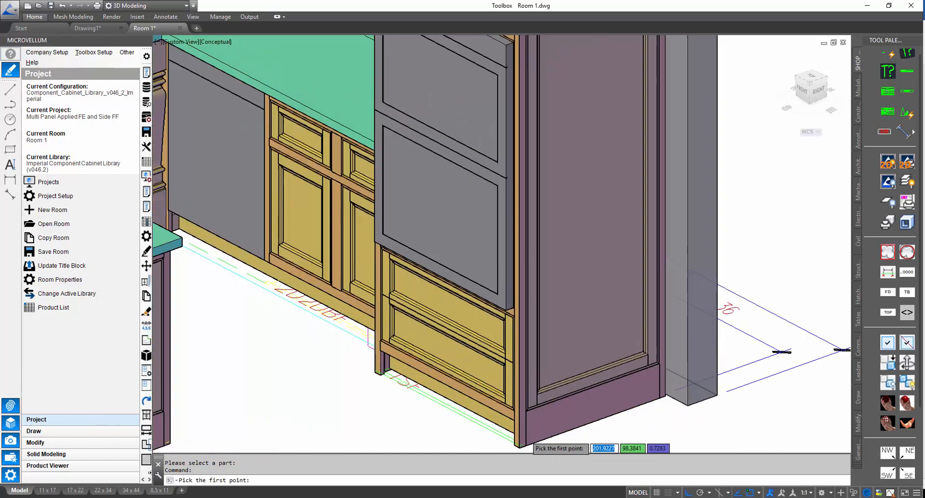
click(521, 447)
scroll(518, 376, up, 6)
click(507, 185)
Set the right side's Upper Mid Rail Z to 67.5 by picking two points on the face frame, and save the subassembly
double_click(147, 228)
scroll(507, 293, down, 6)
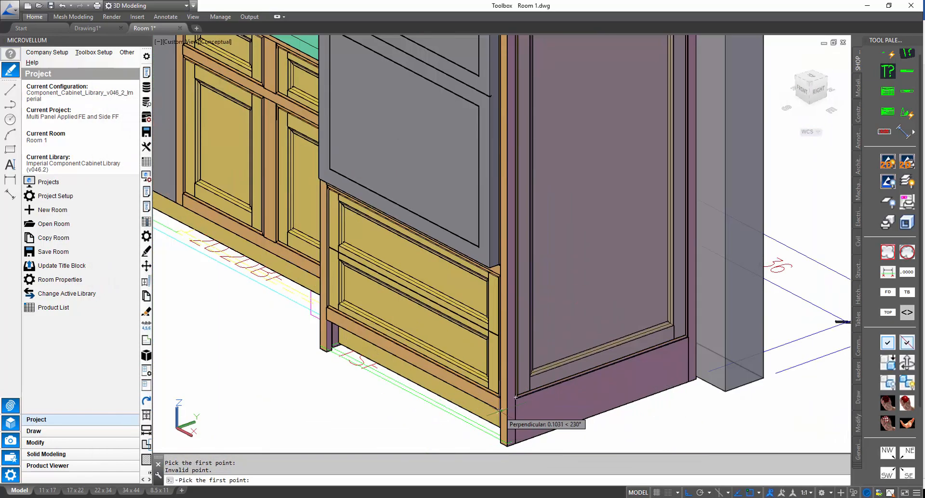
scroll(505, 433, up, 2)
click(507, 445)
scroll(501, 356, down, 6)
scroll(499, 171, up, 11)
click(499, 170)
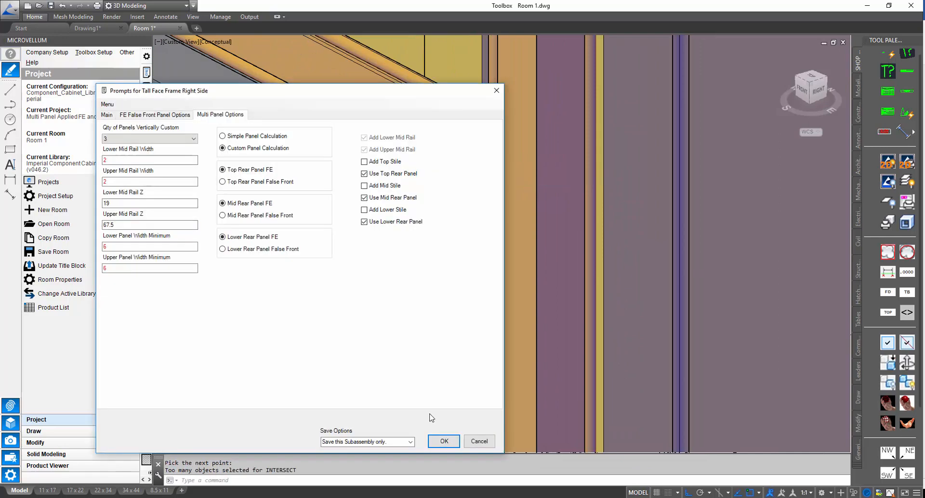
click(444, 441)
key(Return)
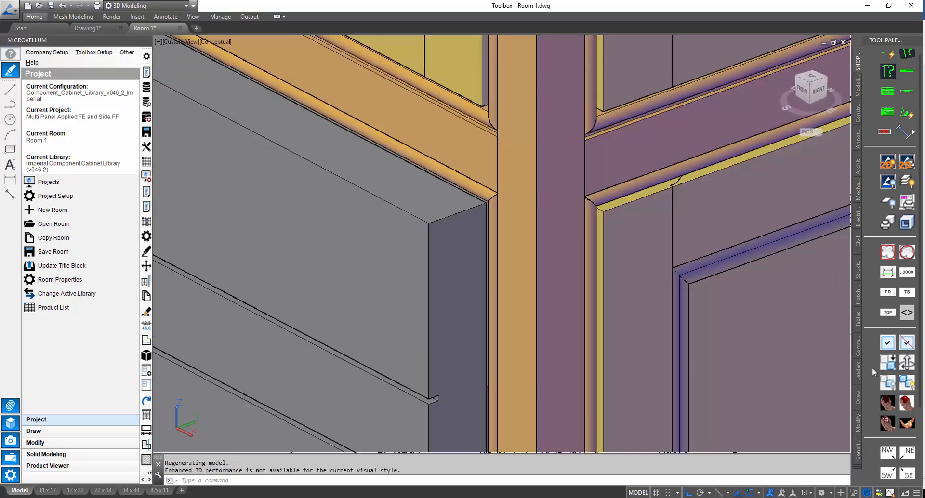
Examine the multi-panel sides of the tall oven and refrigerator cabinets around the whole kitchen
click(907, 367)
scroll(597, 273, down, 3)
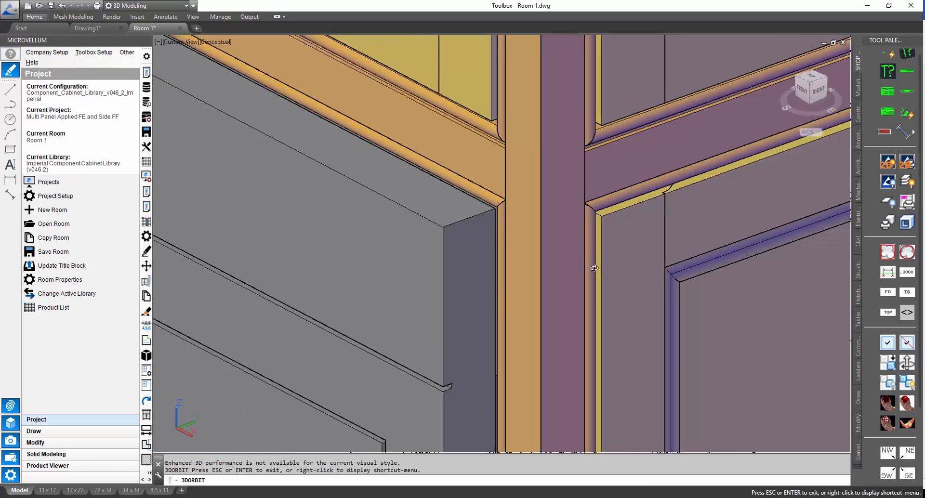
scroll(597, 284, down, 5)
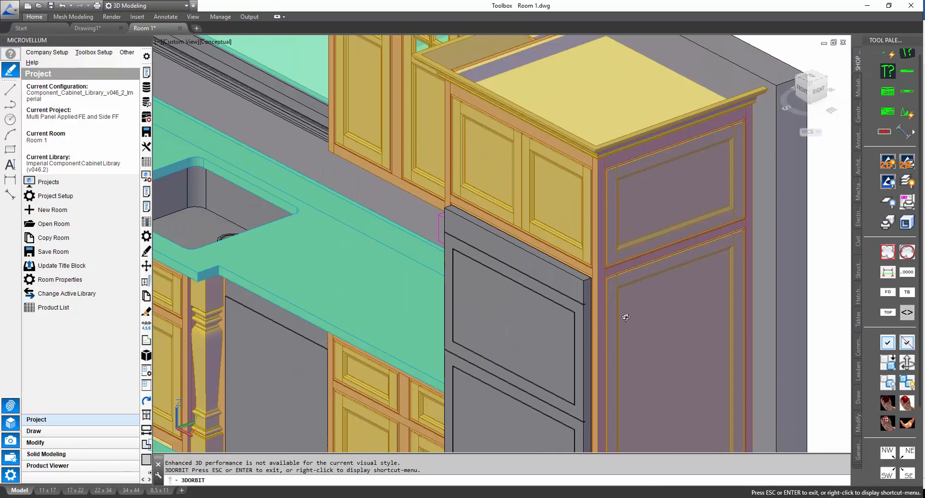
scroll(637, 326, down, 5)
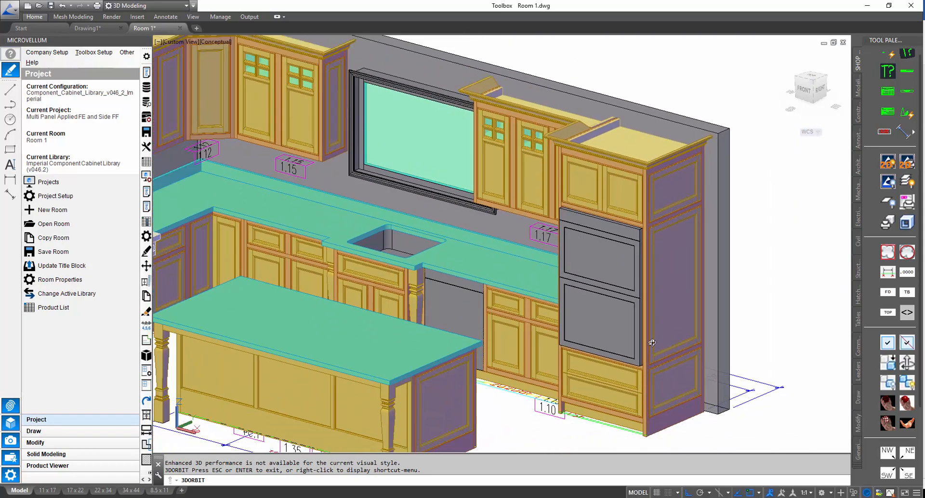
drag(644, 349, 832, 354)
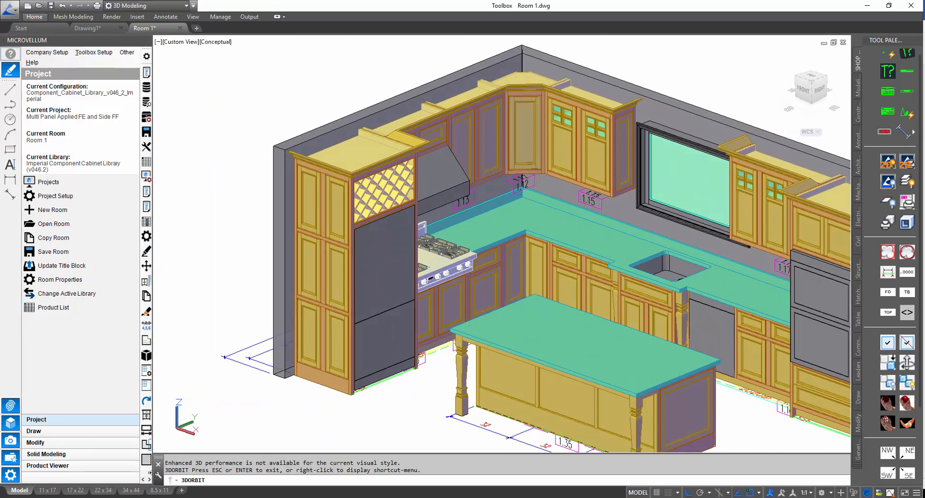
middle_drag(832, 354, 542, 335)
drag(543, 335, 581, 340)
middle_drag(487, 310, 607, 336)
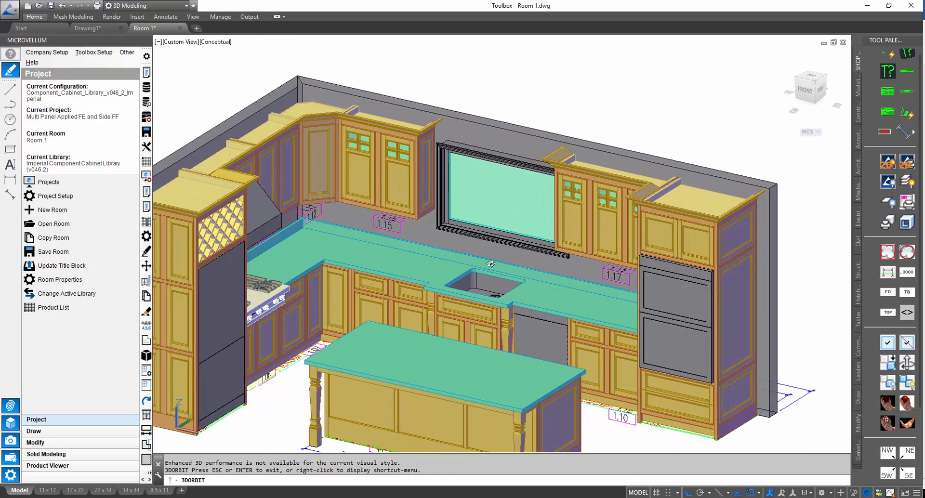
key(Escape)
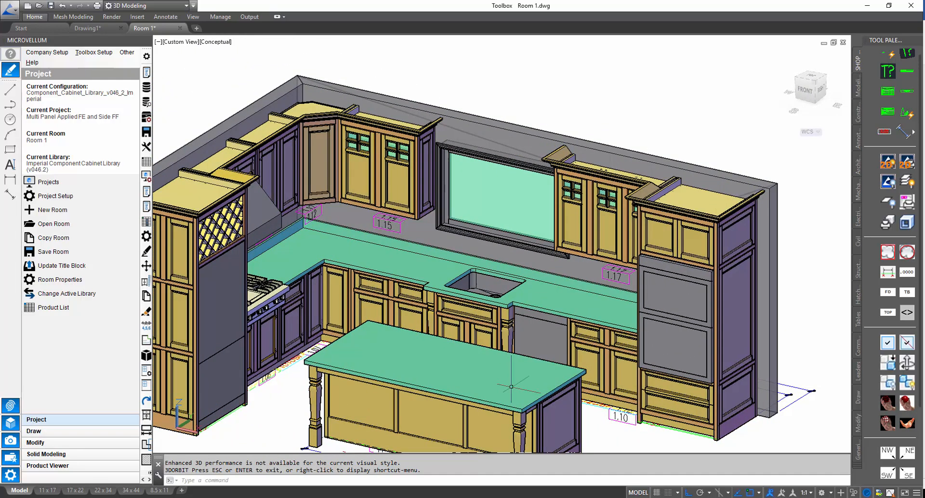
middle_drag(502, 380, 518, 335)
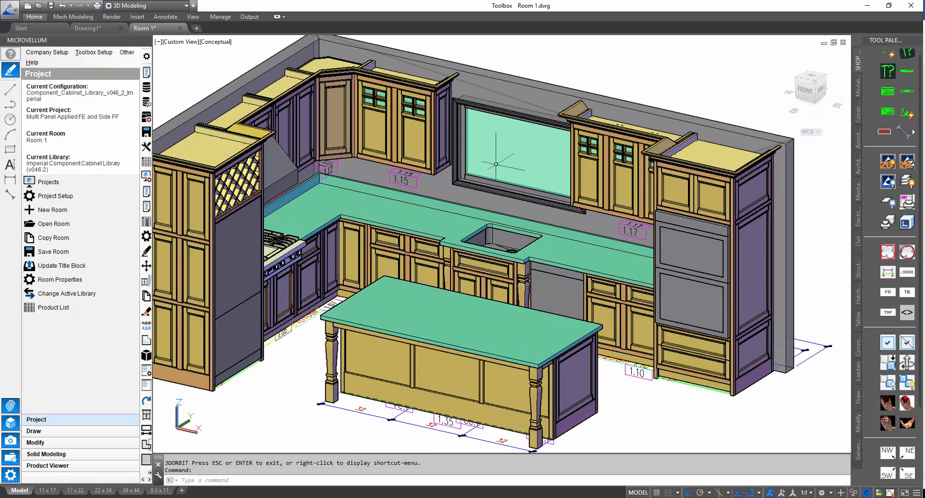
middle_drag(581, 427, 588, 441)
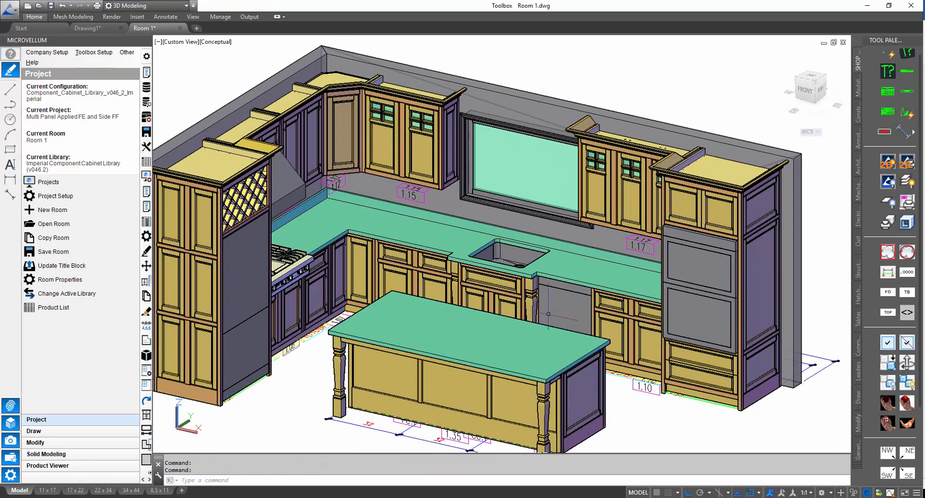
Examine the right side of upper cabinet 1.15 and review the applied FE panel settings in its Finishing Options without saving
scroll(450, 140, up, 6)
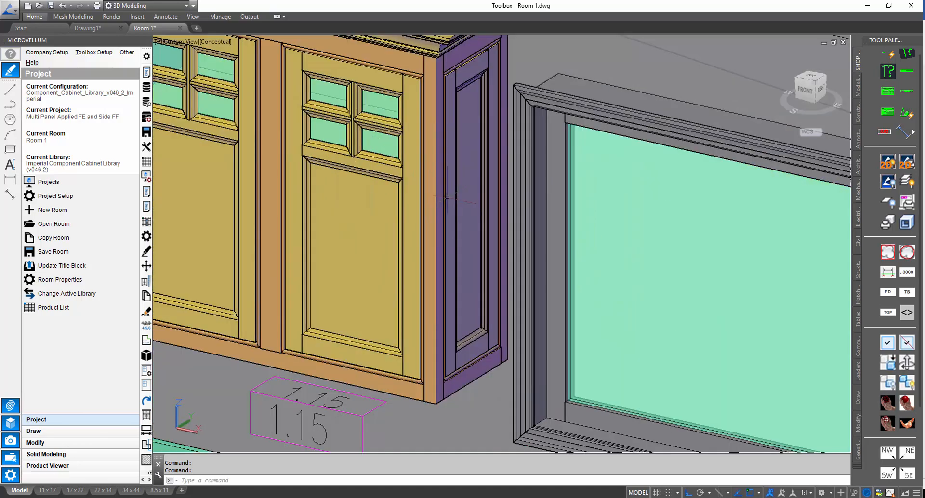
scroll(447, 197, down, 2)
key(Escape)
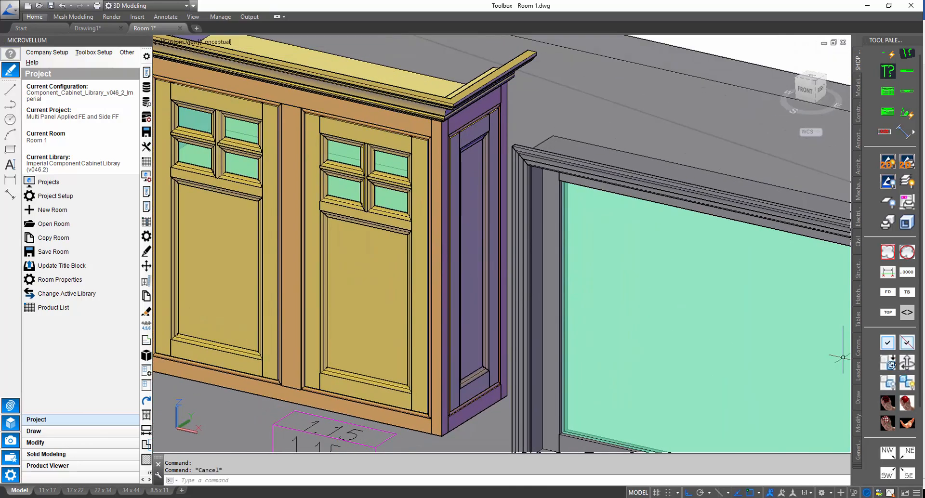
click(905, 362)
drag(520, 309, 499, 310)
middle_drag(467, 388, 457, 370)
key(Escape)
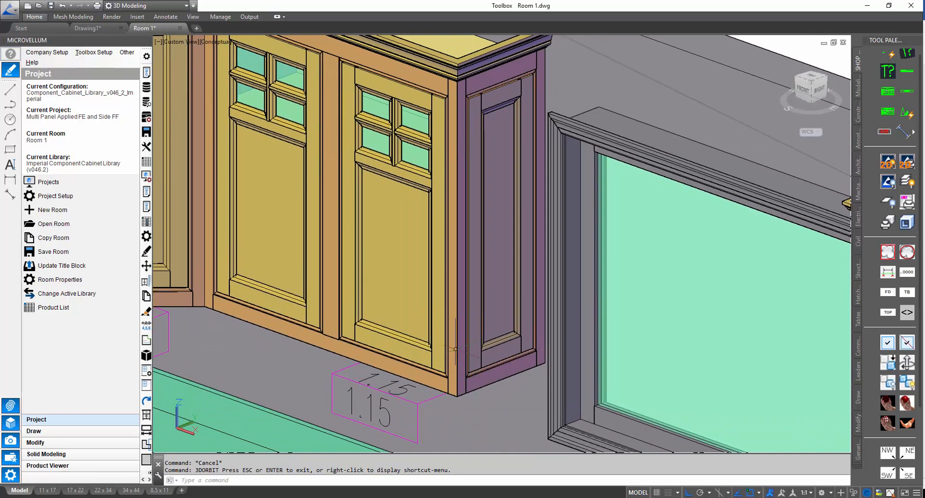
scroll(455, 348, down, 2)
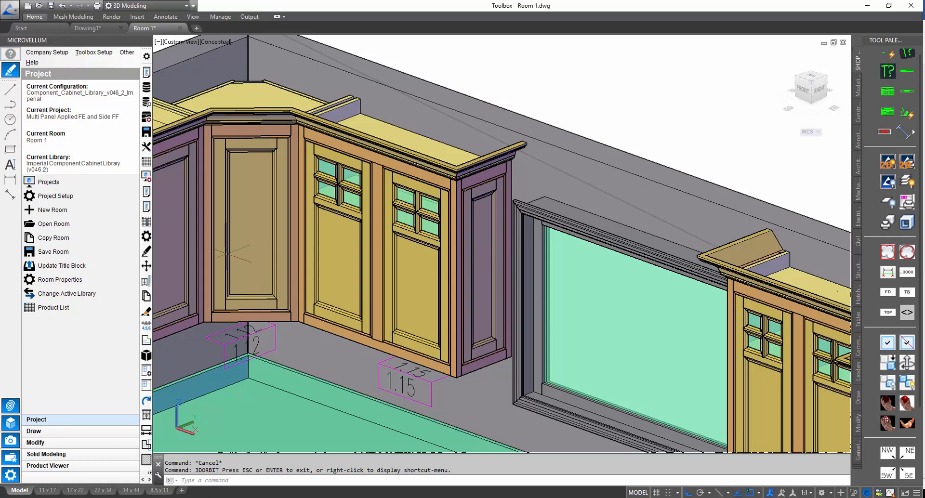
click(147, 191)
click(377, 164)
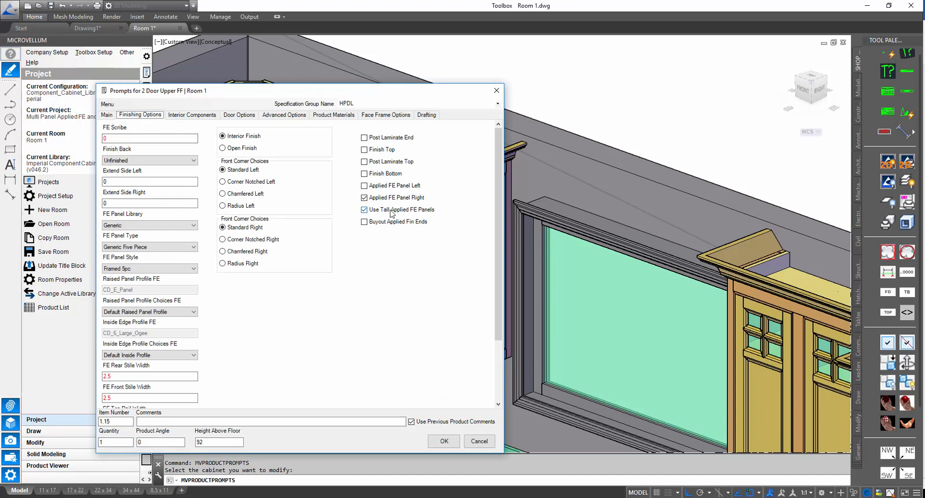
click(466, 441)
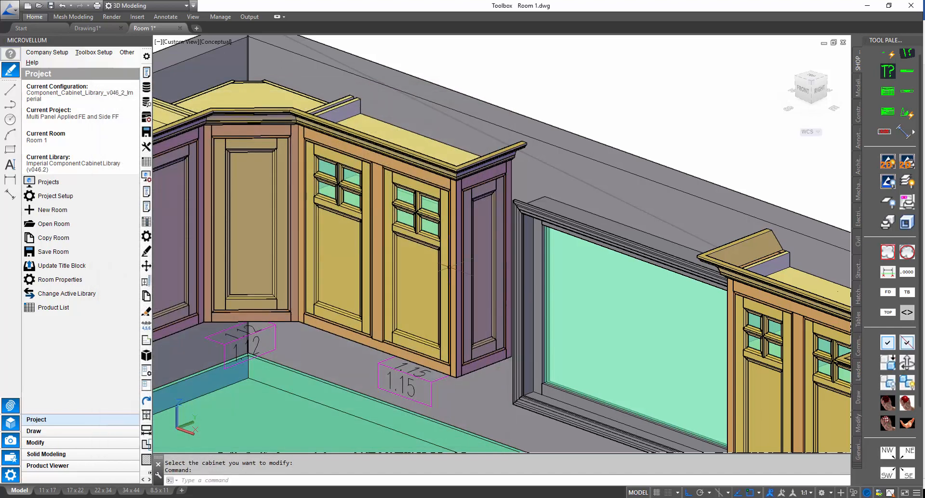
Open the design data of upper cabinet 1.15 and list the subassemblies nested inside its Upper Face Frame Right Side
click(146, 222)
click(468, 250)
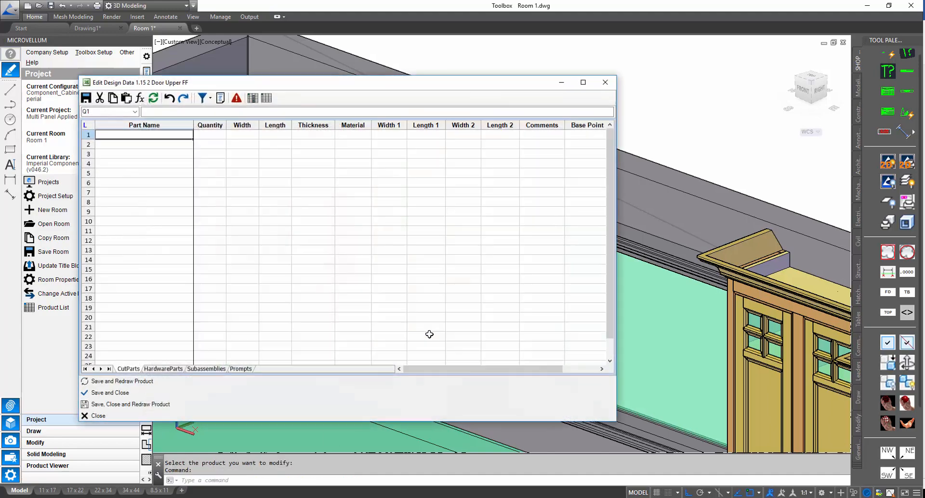
click(203, 369)
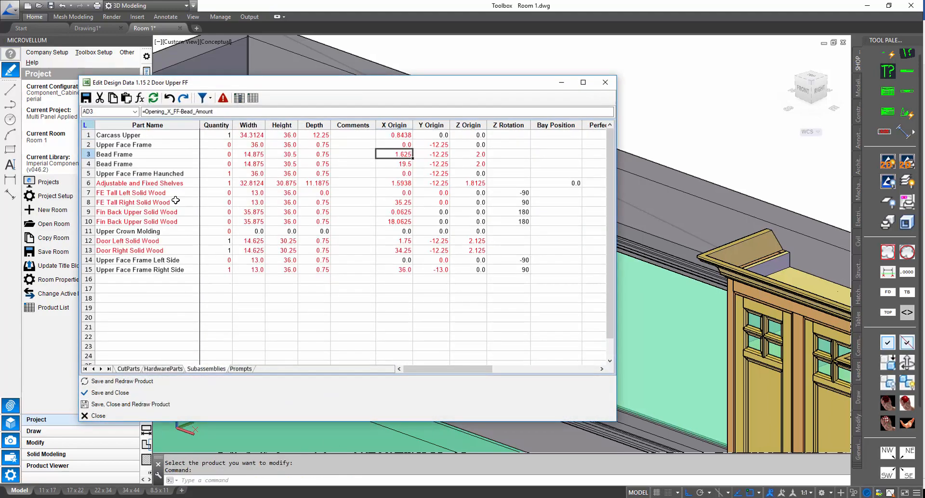
click(167, 223)
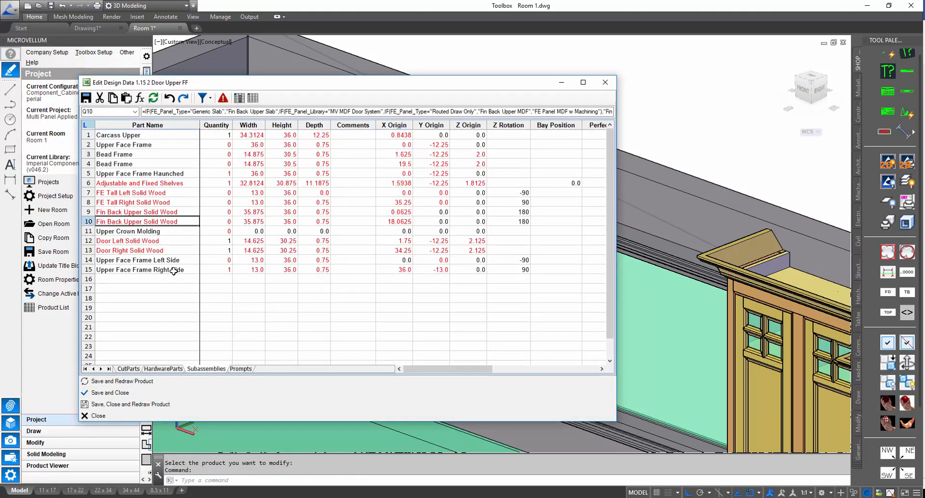
click(174, 270)
right_click(173, 270)
click(202, 201)
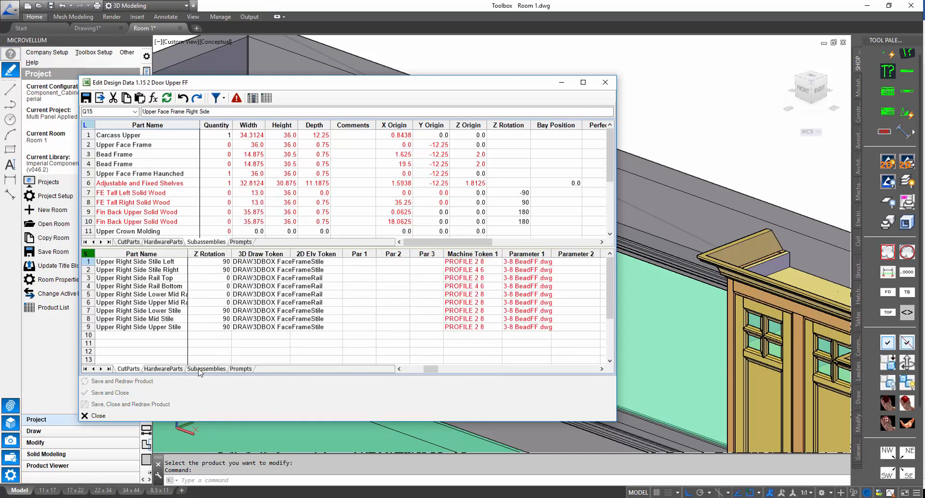
click(200, 370)
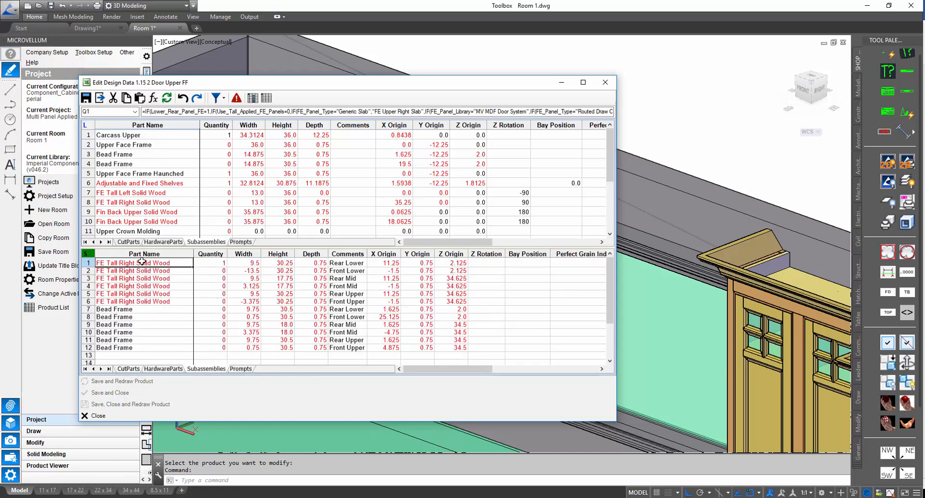
Inspect the Use_Tall_Applied_FE_Panels condition in the Rear Lower panel's part name formula, then close the design data without saving
key(F2)
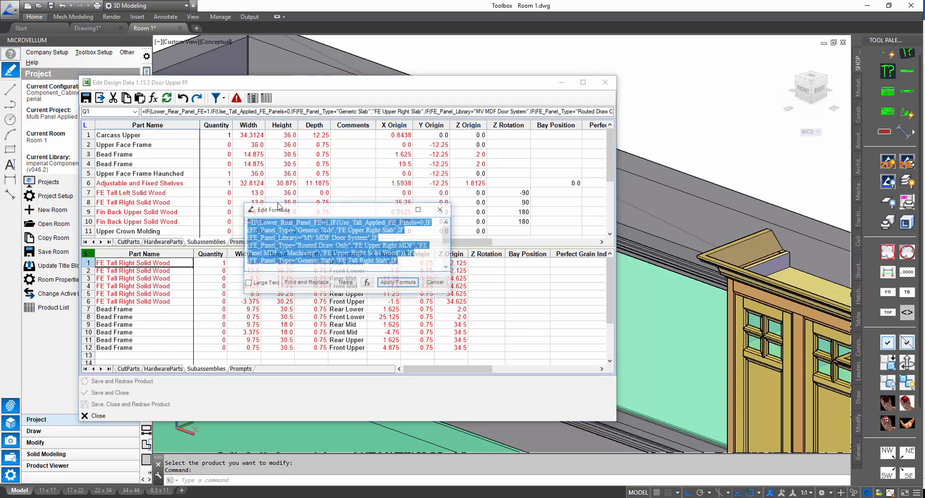
click(320, 230)
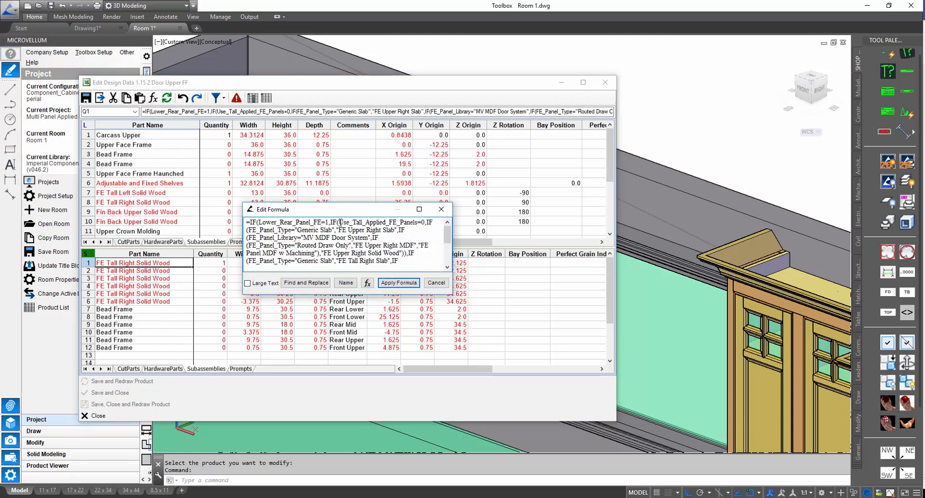
drag(339, 222, 424, 225)
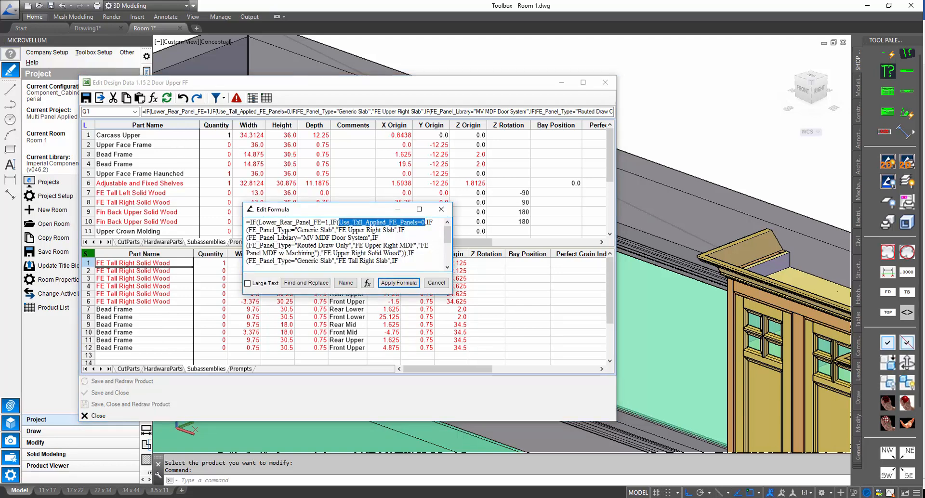
click(436, 282)
click(129, 416)
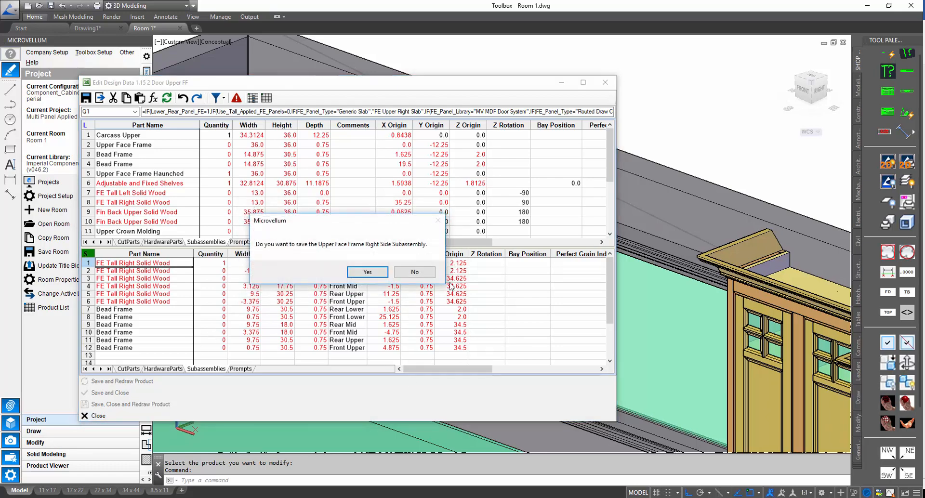
click(427, 274)
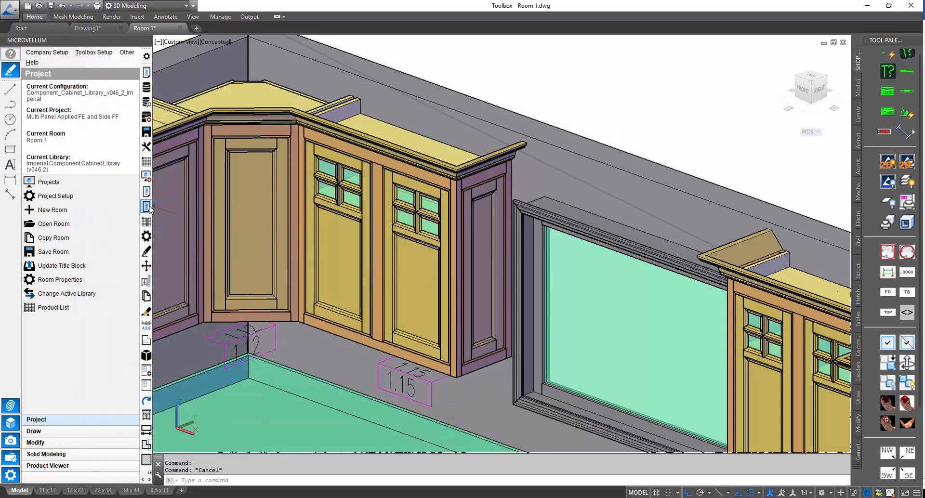
Switch the nested FE Tall Right Solid Wood panel on cabinet 1.15 to Custom Panel Calculation with 2 vertical panels
click(146, 207)
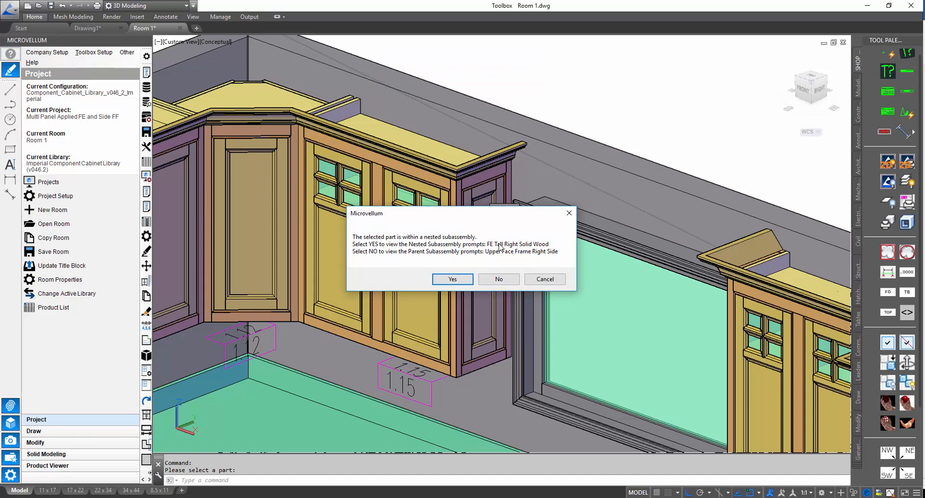
click(470, 280)
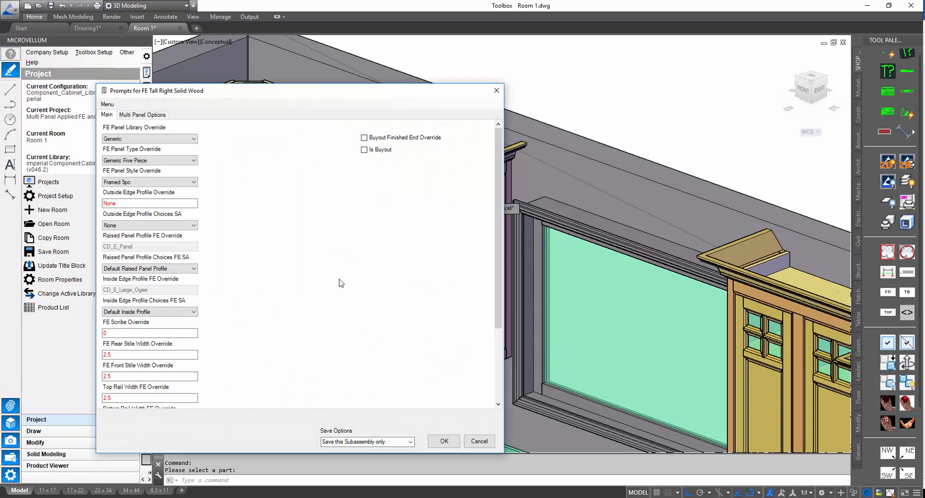
click(142, 115)
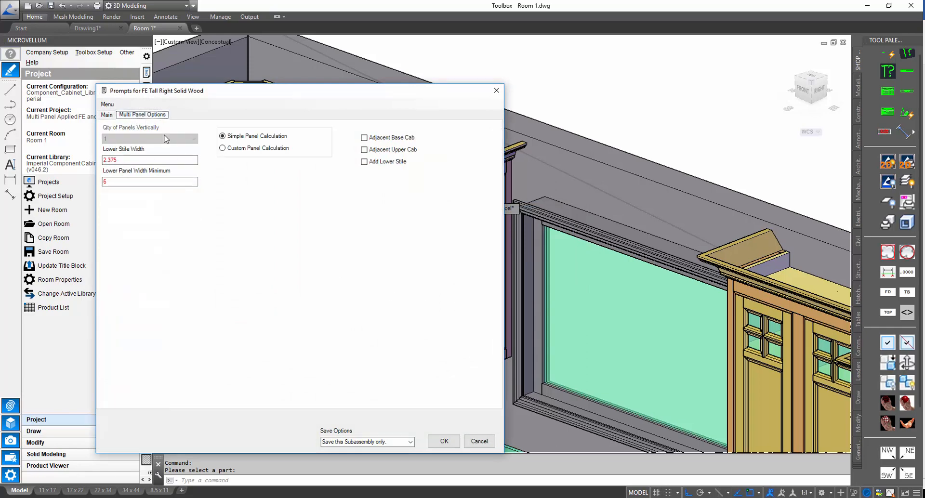
click(240, 150)
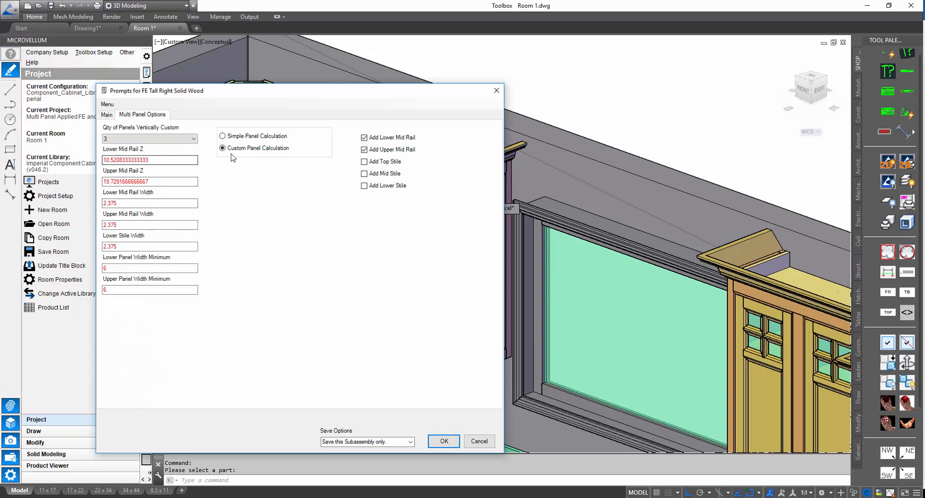
click(170, 138)
click(129, 154)
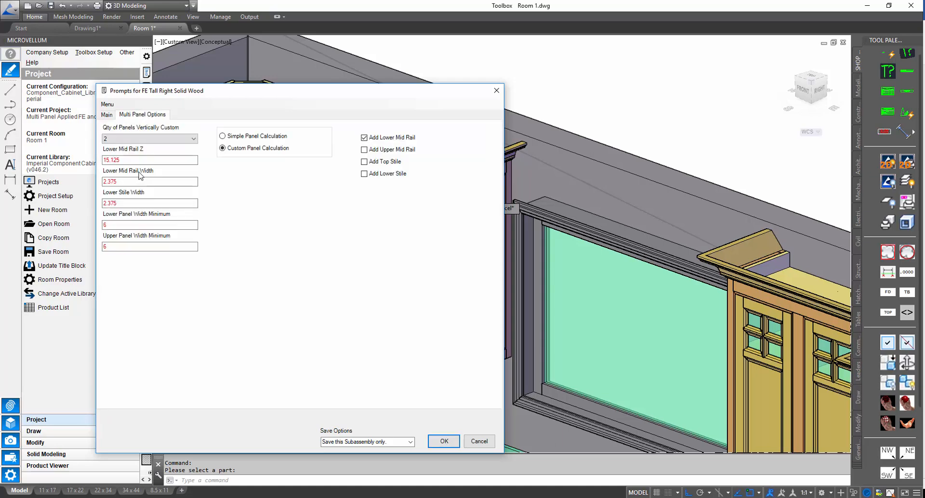
Set the right panel's Lower Mid Rail Z to 20.375 and save this subassembly only
text(20.375)
click(438, 442)
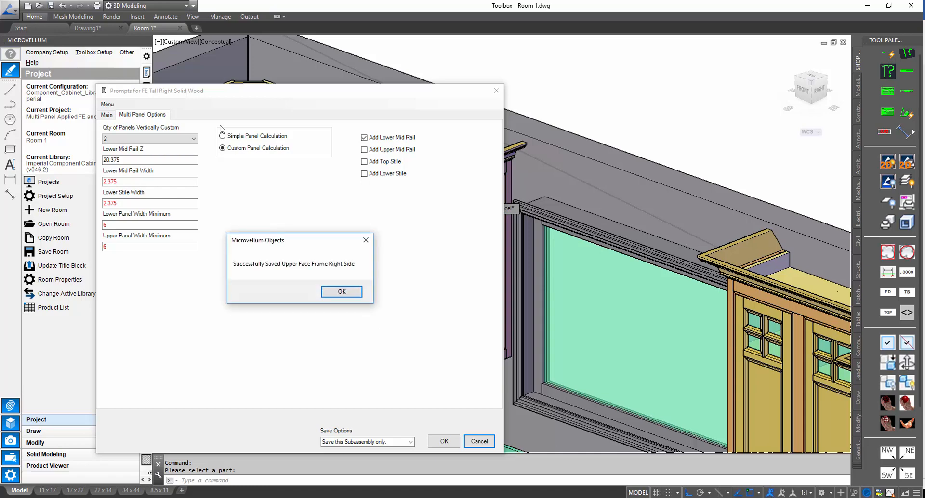
click(335, 294)
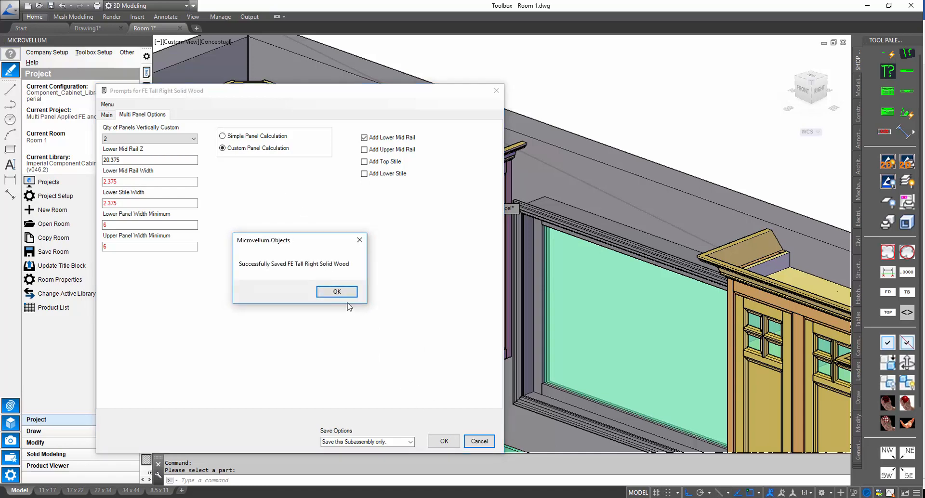
click(343, 292)
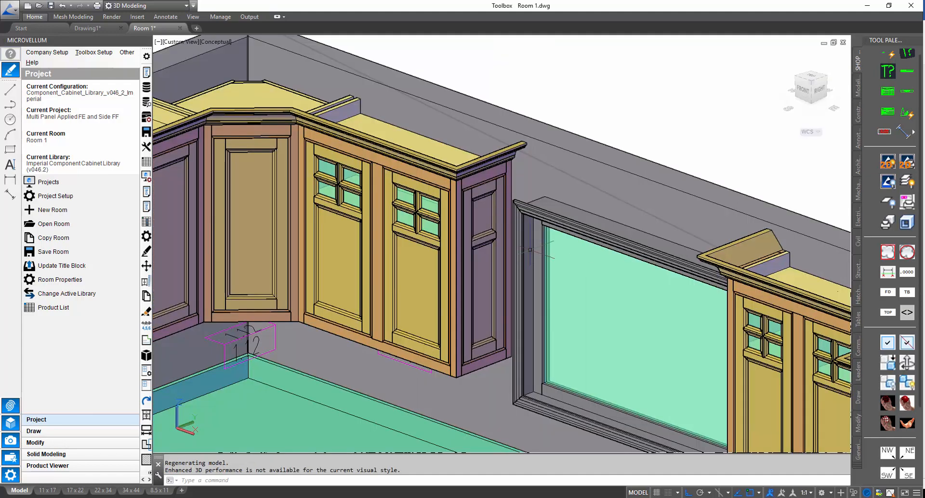
Give cabinet 1.17's nested FE Tall Left panel a custom calculation with 2 vertical panels and Lower Mid Rail Z 20.375, and save it
middle_drag(760, 218, 742, 320)
scroll(654, 228, up, 1)
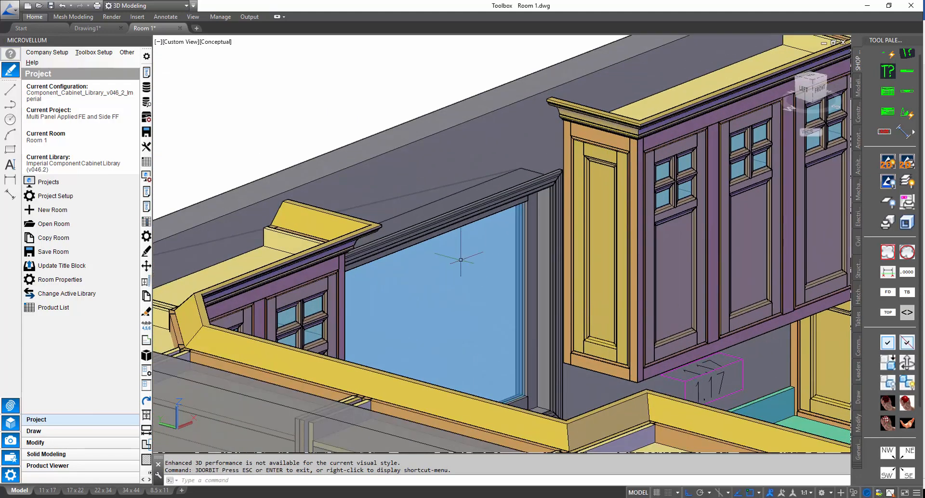
click(146, 207)
click(611, 258)
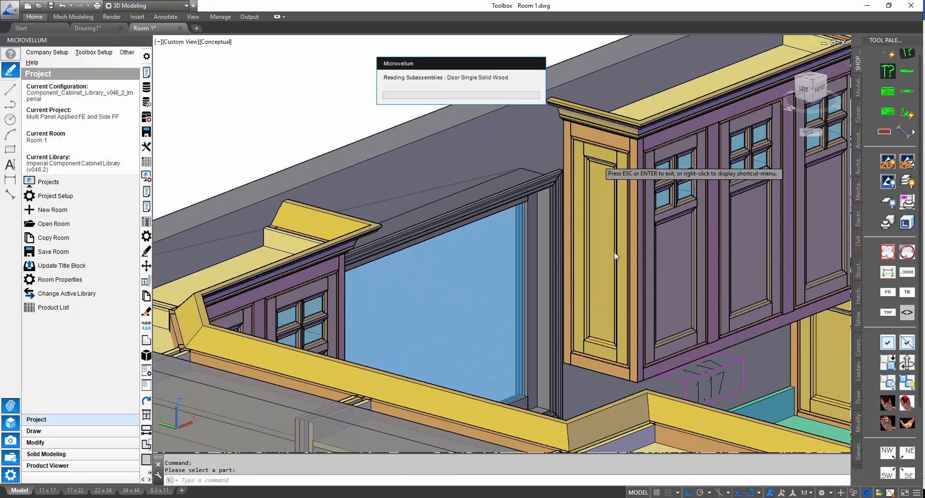
click(453, 280)
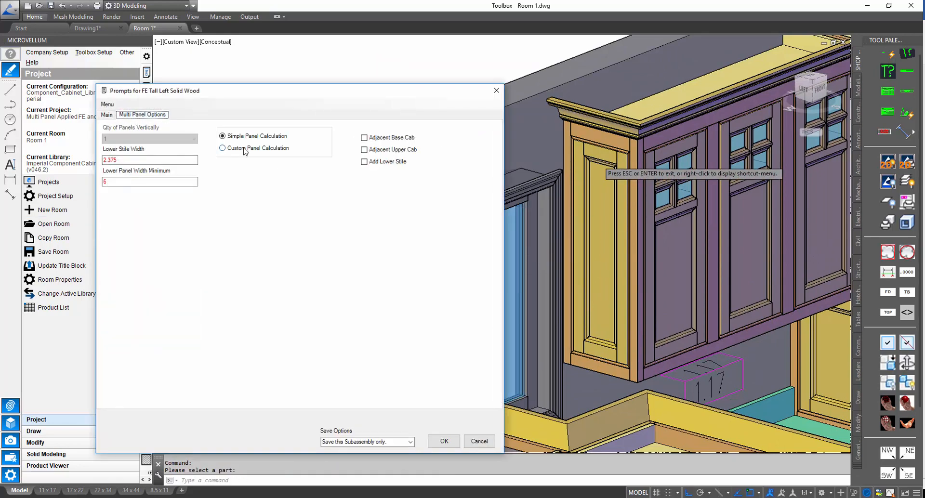
click(137, 160)
text(20.375)
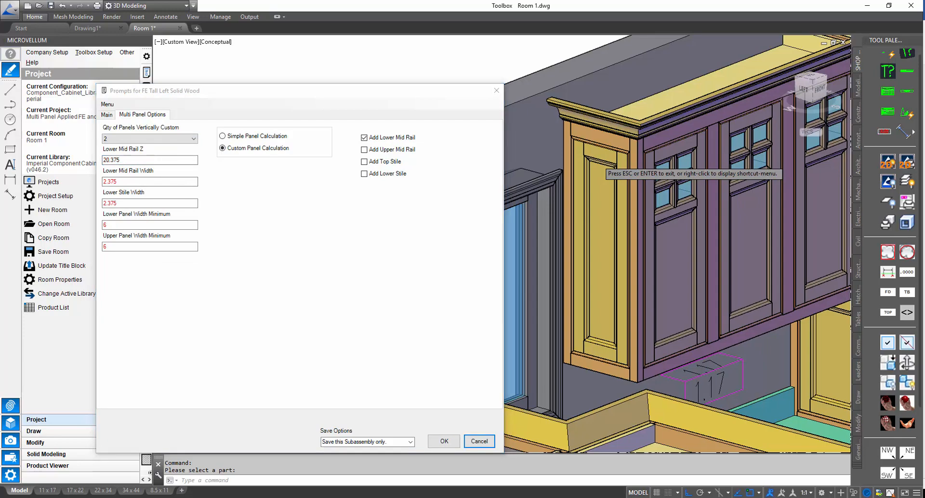
click(444, 442)
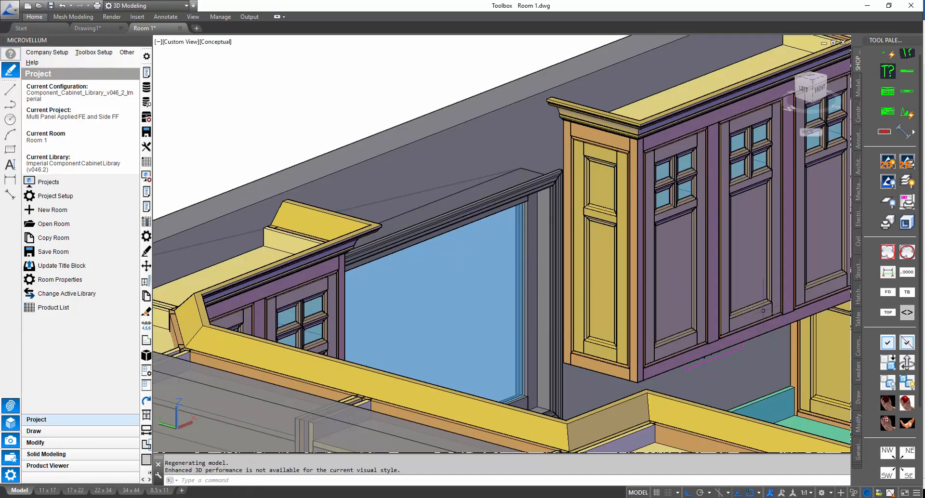
Isolate the kitchen island's cabinets, countertop, legs and dimensions from the rest of the room in plan view
click(892, 364)
drag(645, 305, 442, 370)
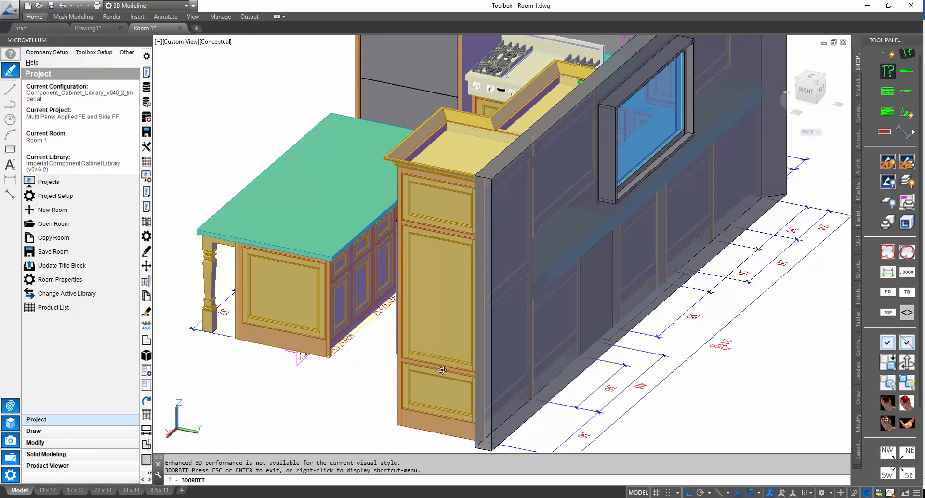
middle_drag(358, 290, 553, 321)
scroll(550, 319, up, 4)
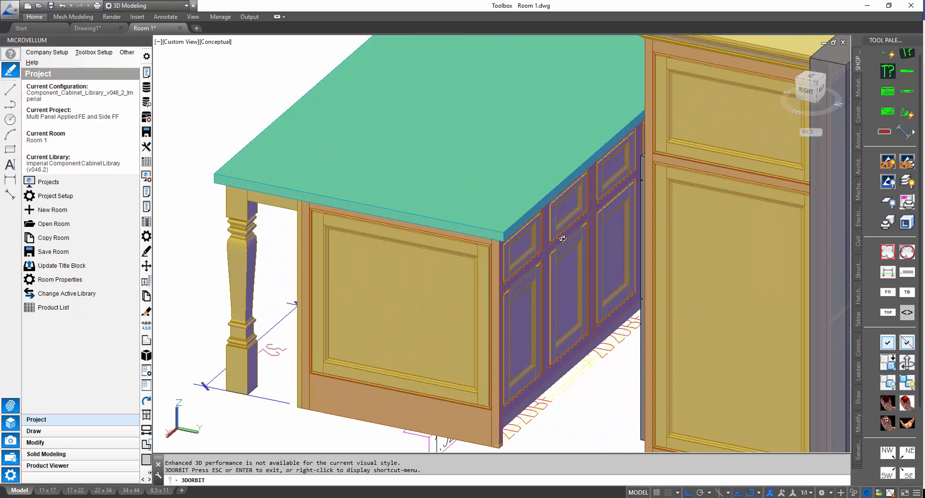
scroll(563, 239, down, 3)
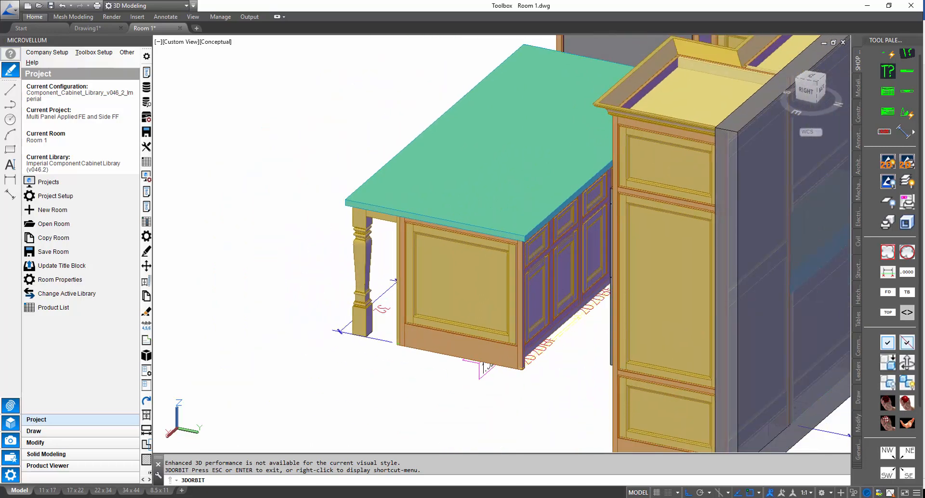
key(Escape)
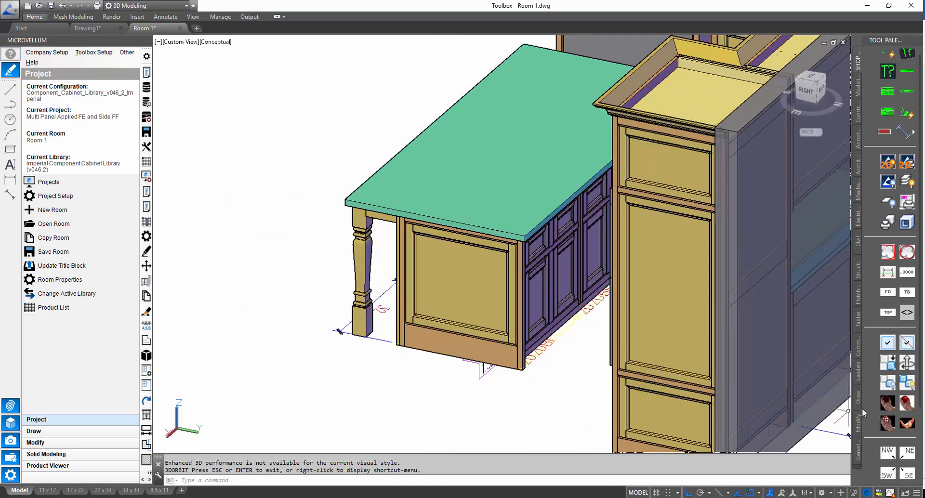
click(906, 423)
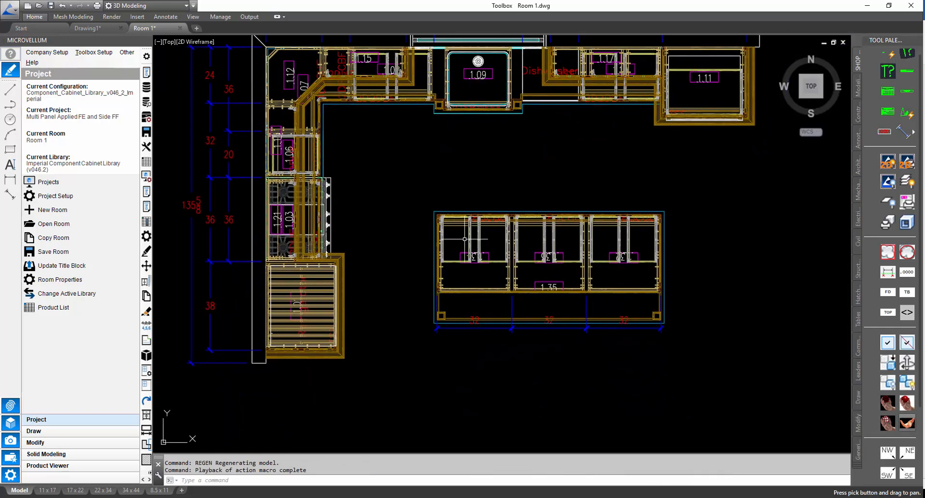
click(888, 403)
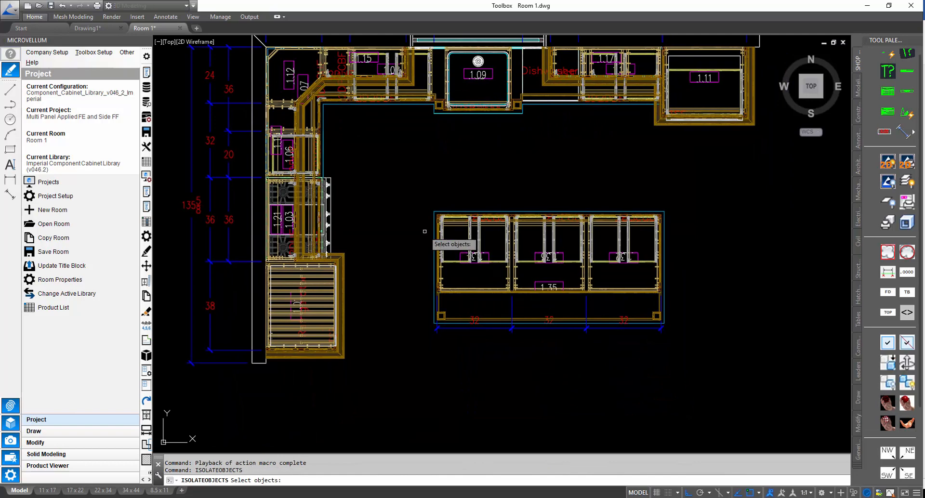
click(407, 195)
click(756, 384)
key(Return)
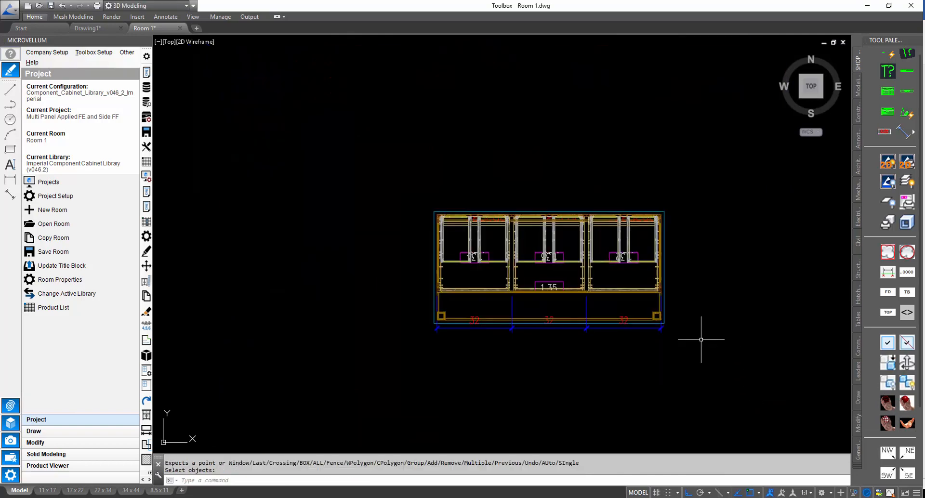
Display the isolated island from the northeast in the Conceptual visual style, with its finished end in close view
click(908, 453)
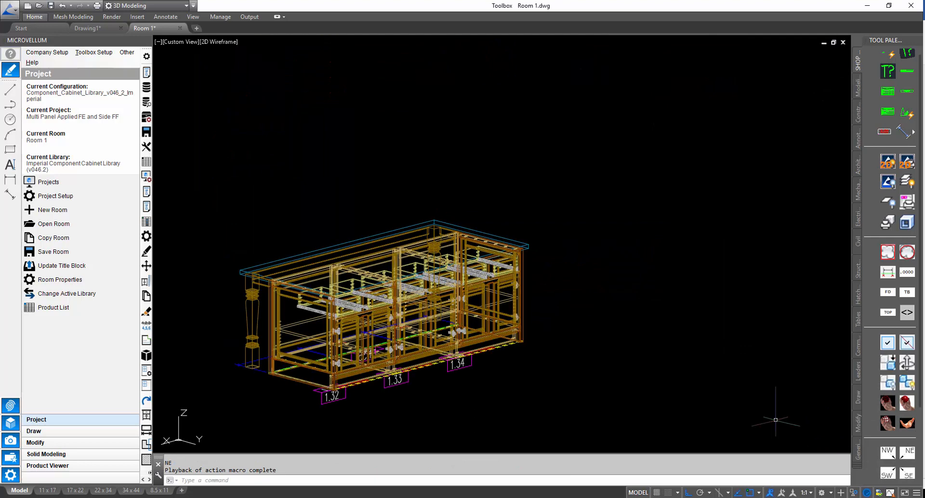
click(222, 42)
click(254, 76)
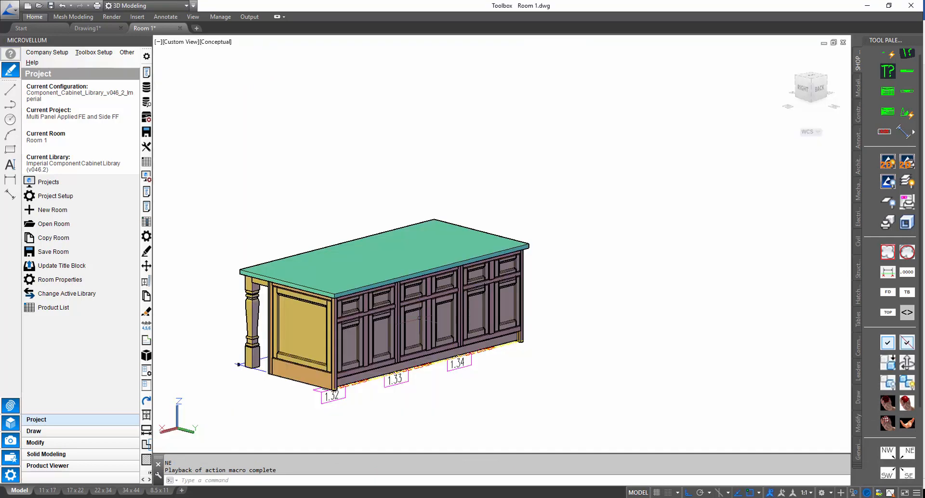
scroll(454, 327, up, 2)
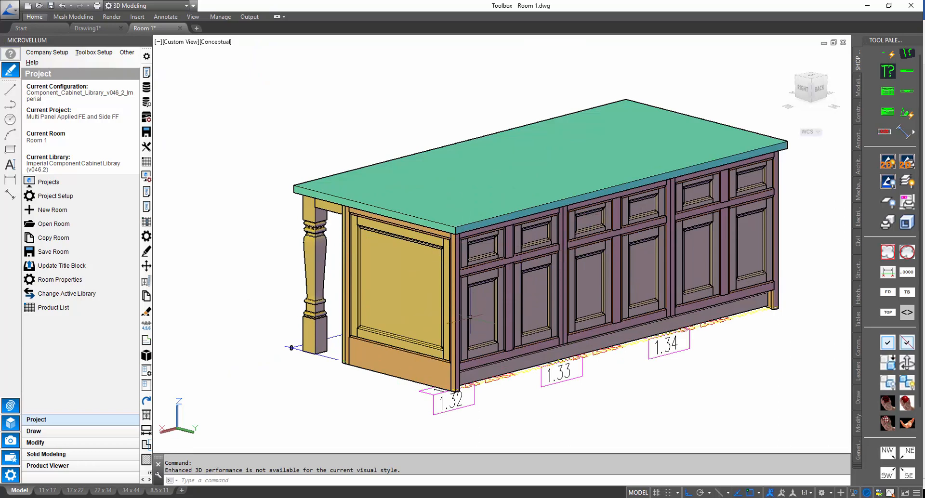
middle_drag(445, 344, 444, 332)
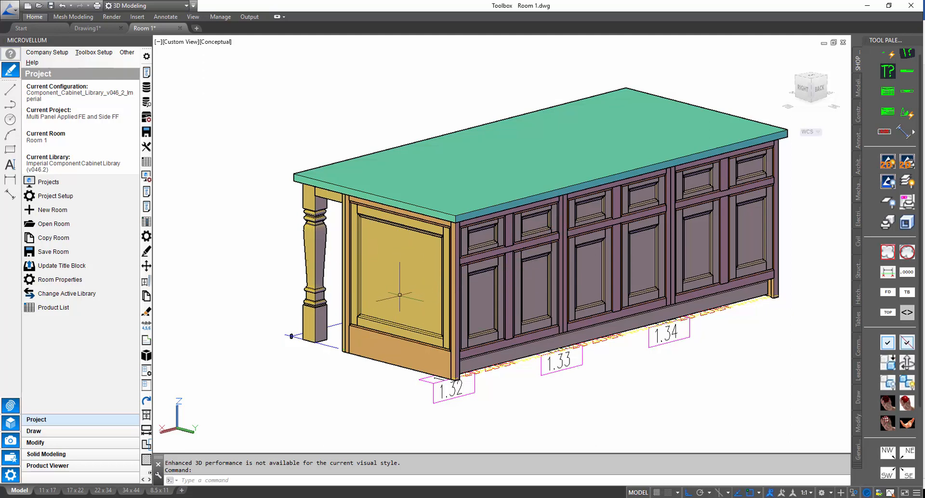
middle_drag(448, 284, 450, 296)
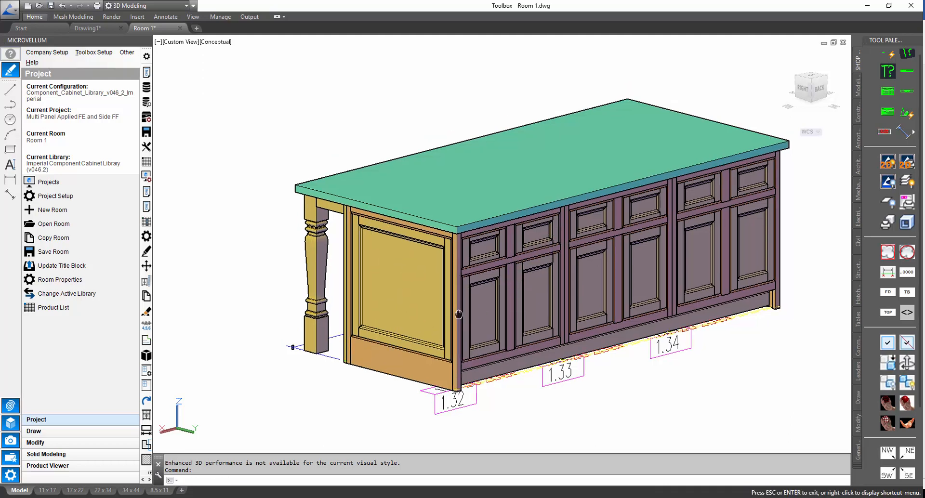
Give the left side face frame of island cabinet 1.32 a custom panel calculation with 2 vertical panels
middle_drag(435, 370, 435, 346)
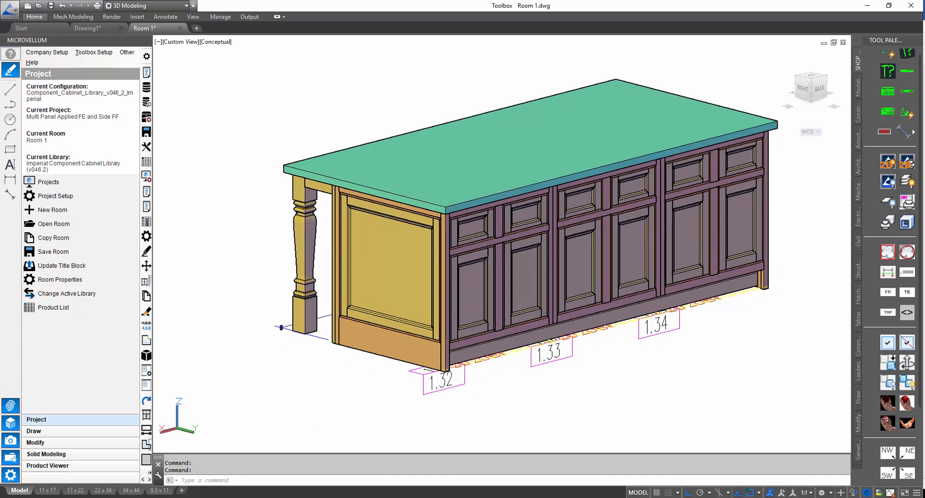
click(147, 207)
click(462, 383)
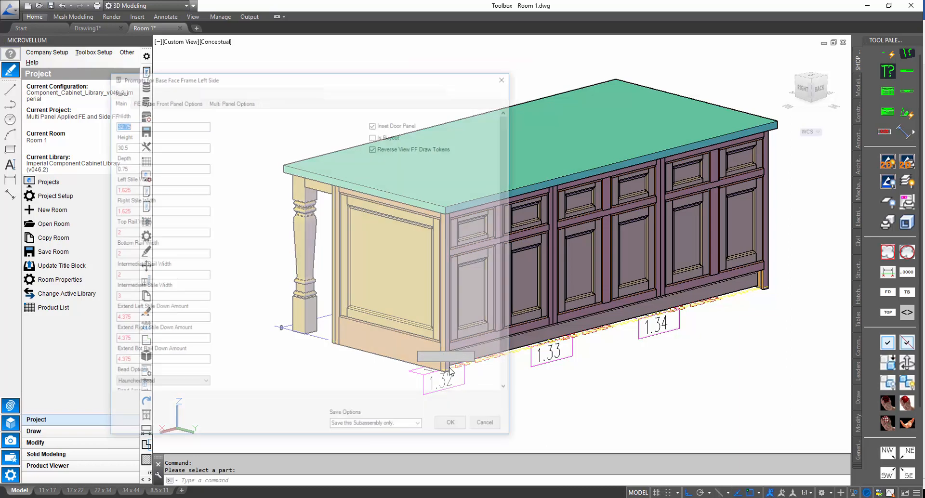
click(222, 102)
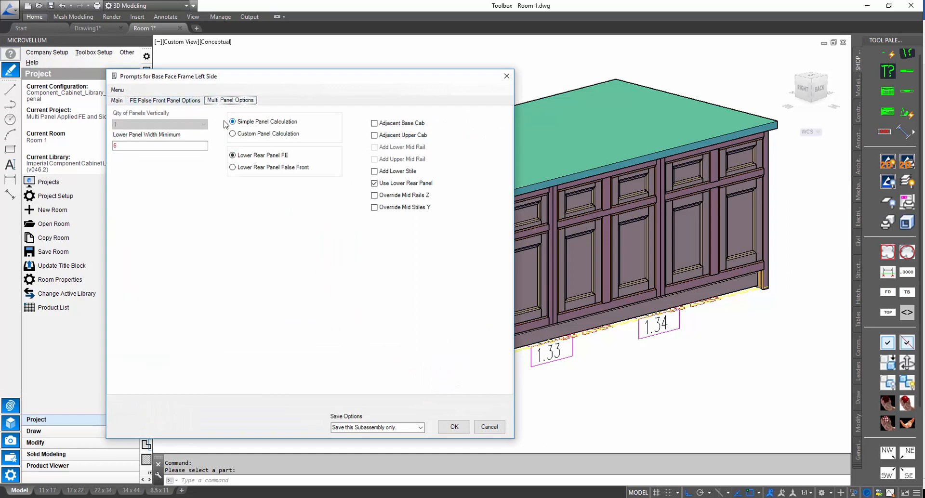
click(255, 137)
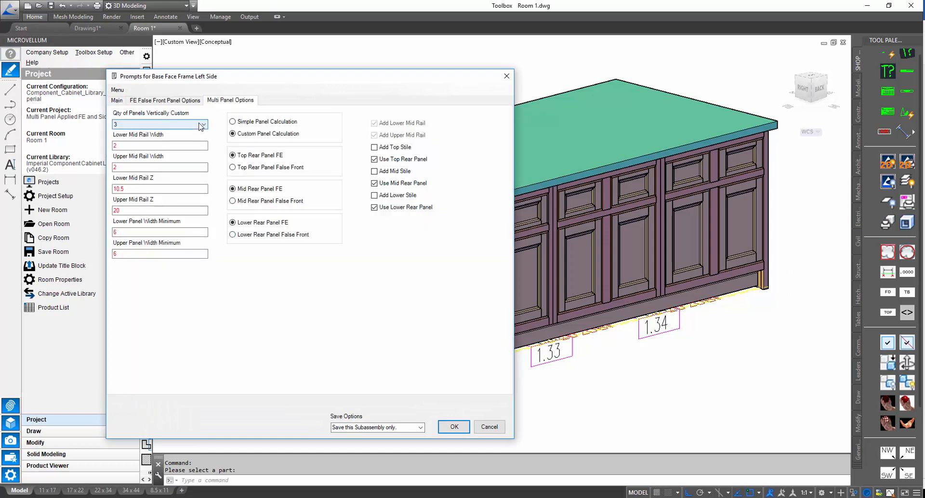
click(159, 124)
click(148, 139)
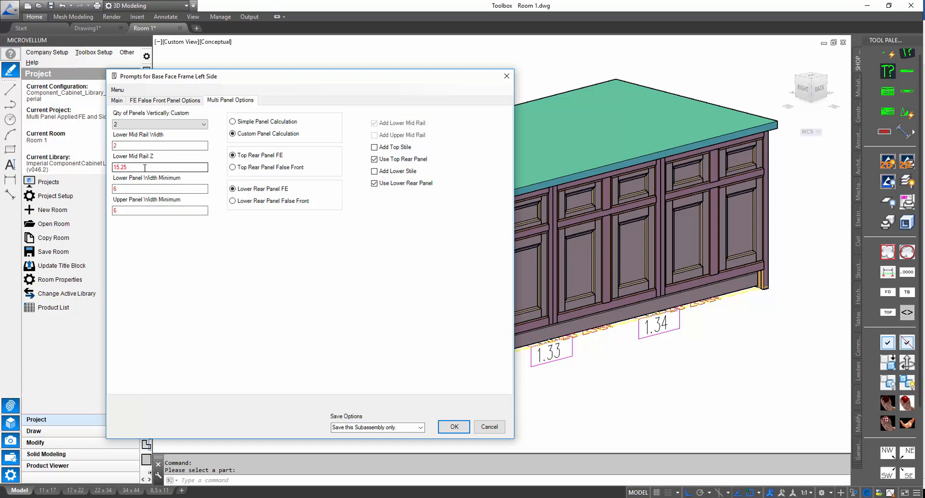
Set the left side's Lower Mid Rail Z to 21.25 by picking two points on the adjacent island face frame
key(Return)
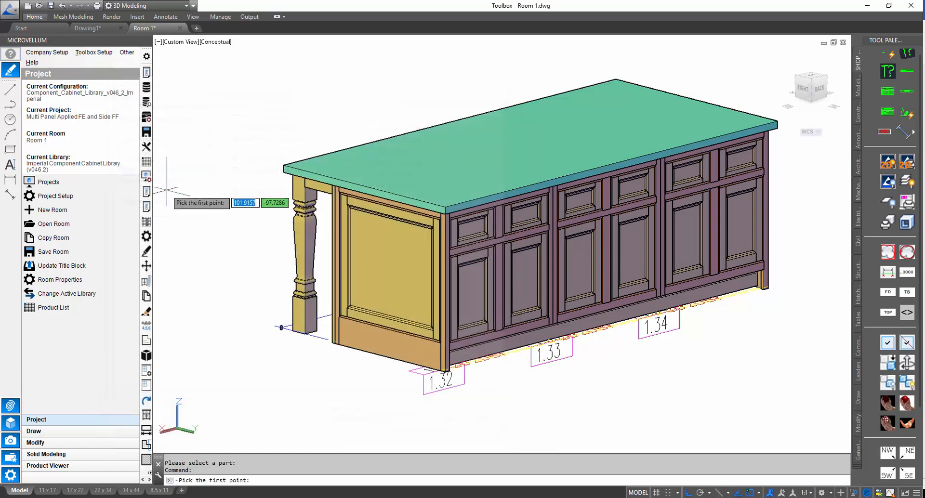
scroll(430, 359, up, 6)
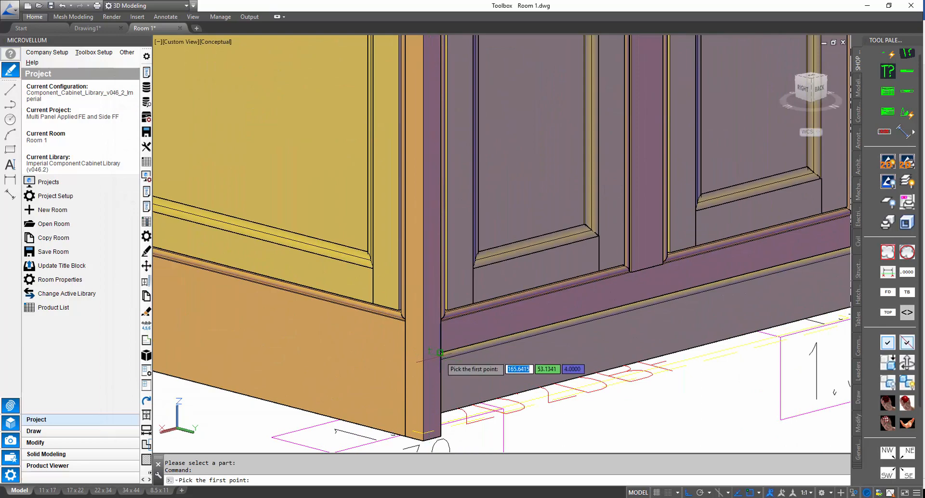
click(429, 360)
scroll(428, 313, down, 5)
scroll(428, 215, up, 5)
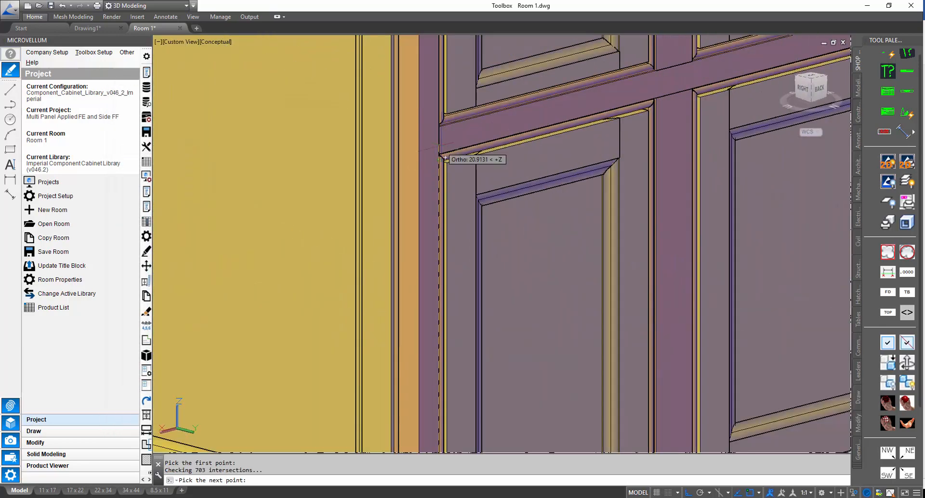
click(439, 142)
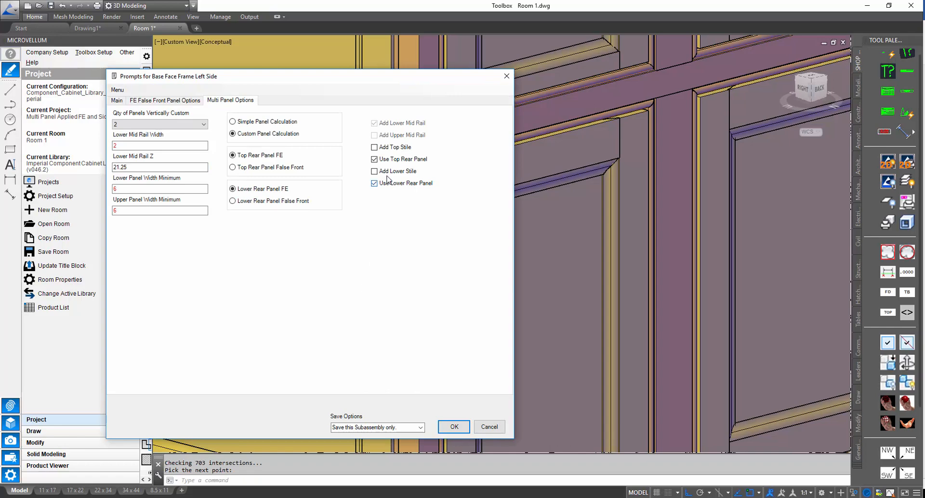
Add top and lower stiles to the left side, make both top panels false fronts, and save this subassembly only
click(386, 148)
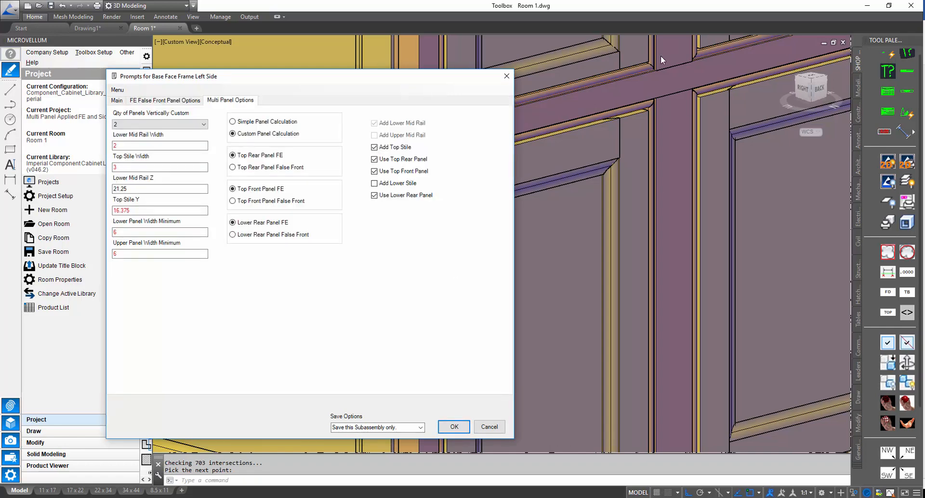
click(386, 184)
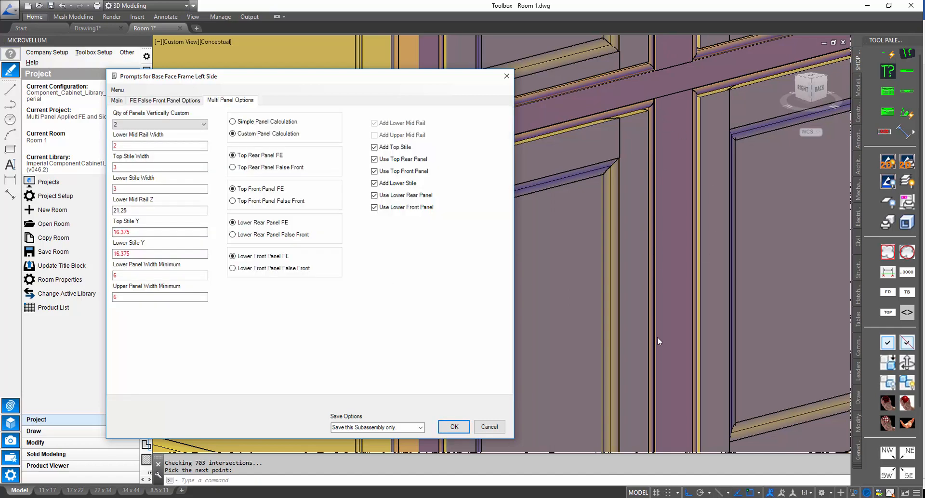
drag(356, 80, 446, 94)
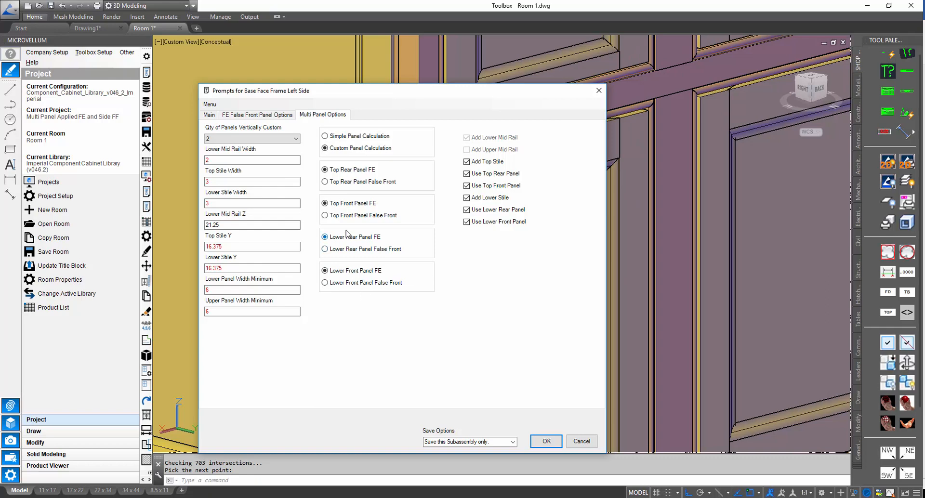
click(334, 186)
click(338, 217)
click(546, 441)
click(451, 295)
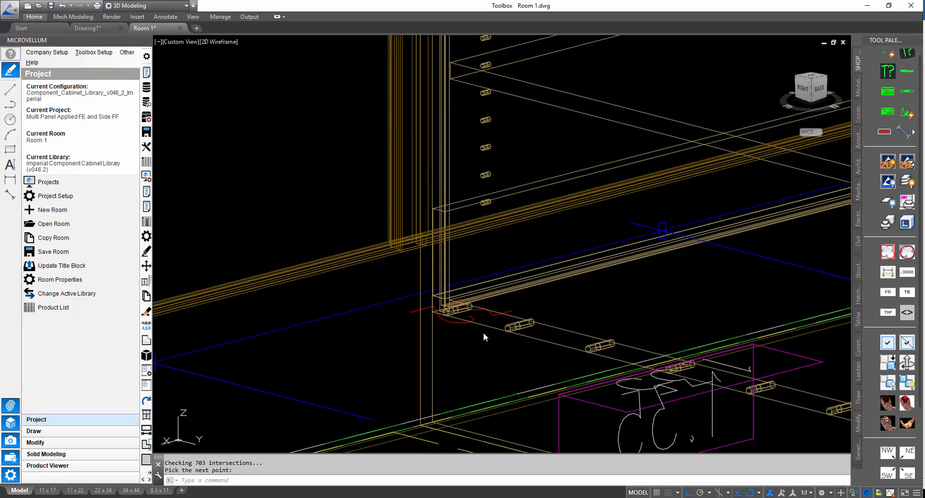
scroll(443, 295, down, 5)
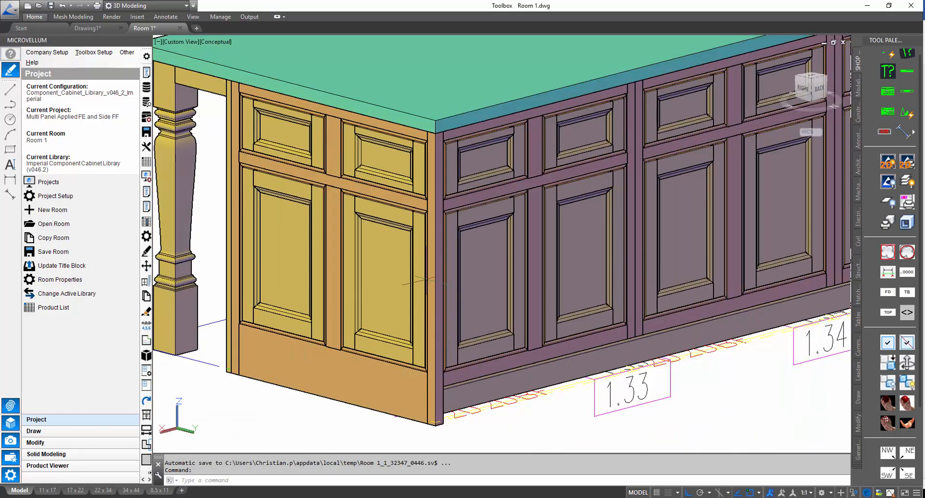
middle_drag(423, 274, 444, 305)
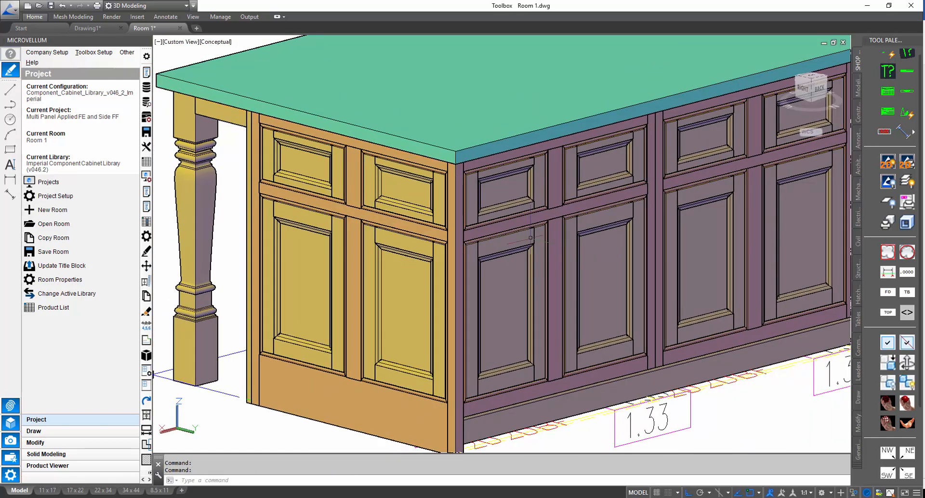
Give the right side face frame at the island's opposite end a custom panel calculation with 2 vertical panels
shift+middle_drag(706, 356, 706, 357)
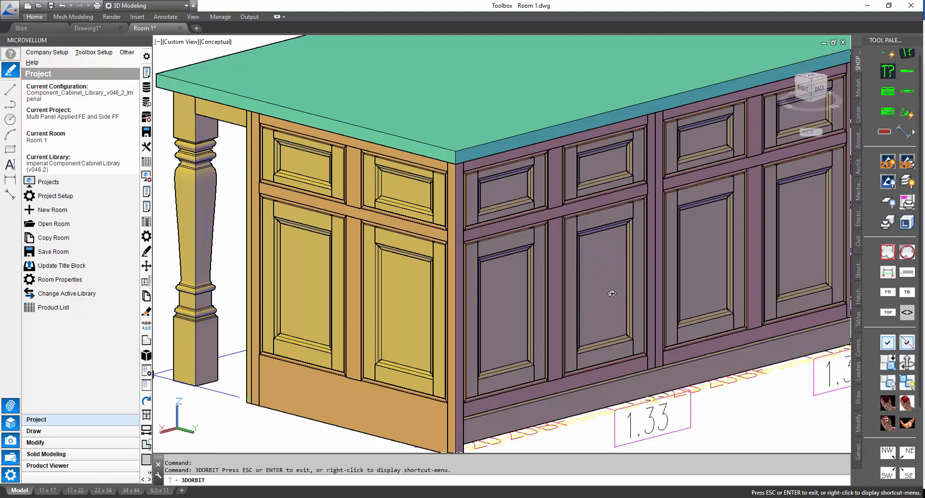
shift+middle_drag(612, 294, 467, 324)
scroll(439, 258, up, 1)
key(Escape)
click(147, 207)
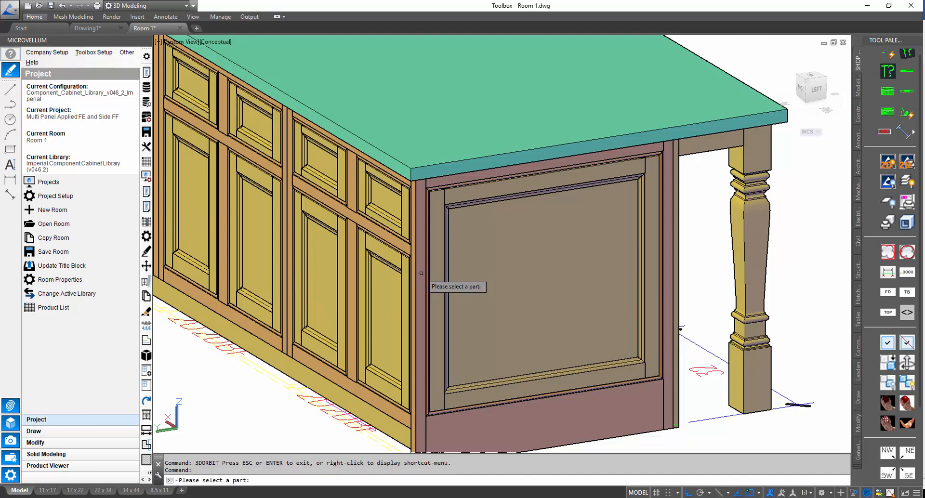
click(421, 273)
key(Return)
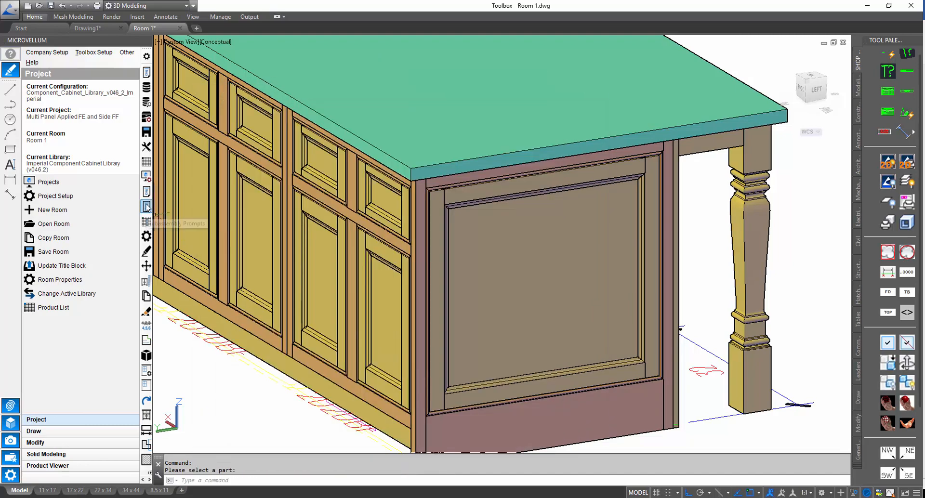
click(322, 114)
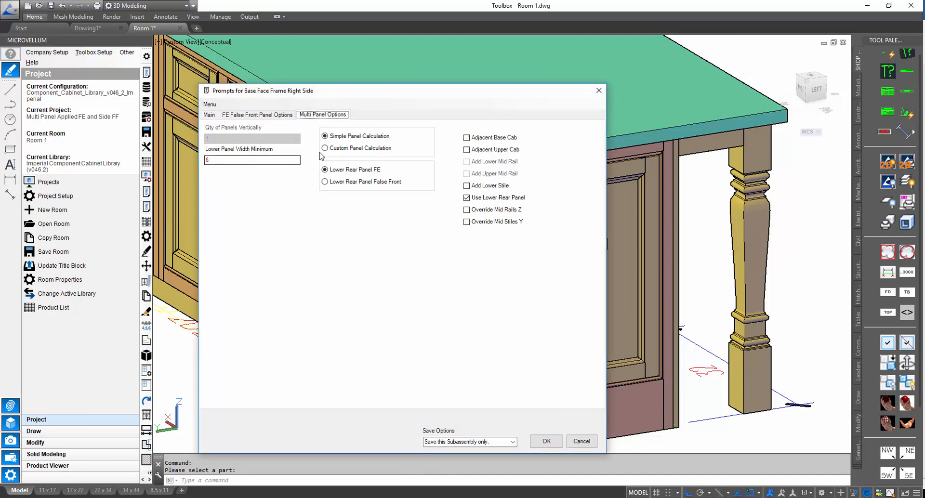
click(325, 148)
click(251, 138)
click(241, 154)
Add top and lower stiles to the right side, set its Lower Mid Rail Z to 21.25, and save this subassembly only
click(467, 161)
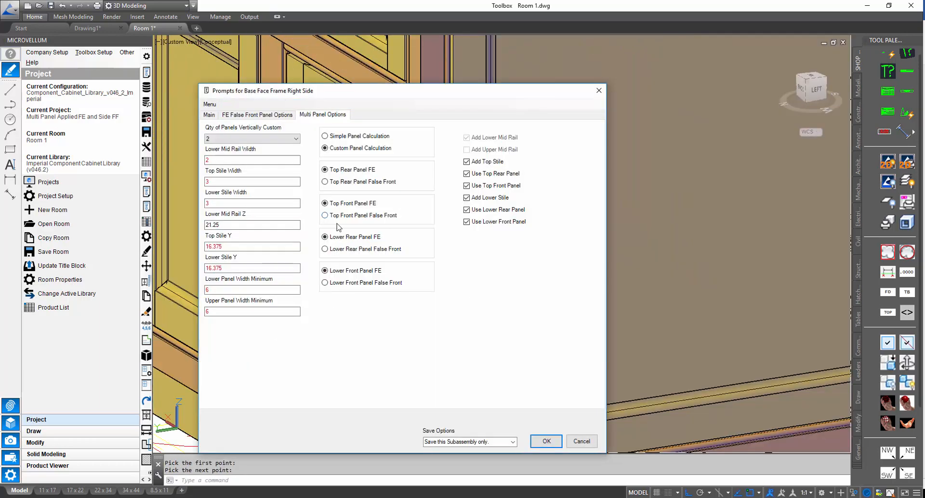
key(Return)
key(Return)
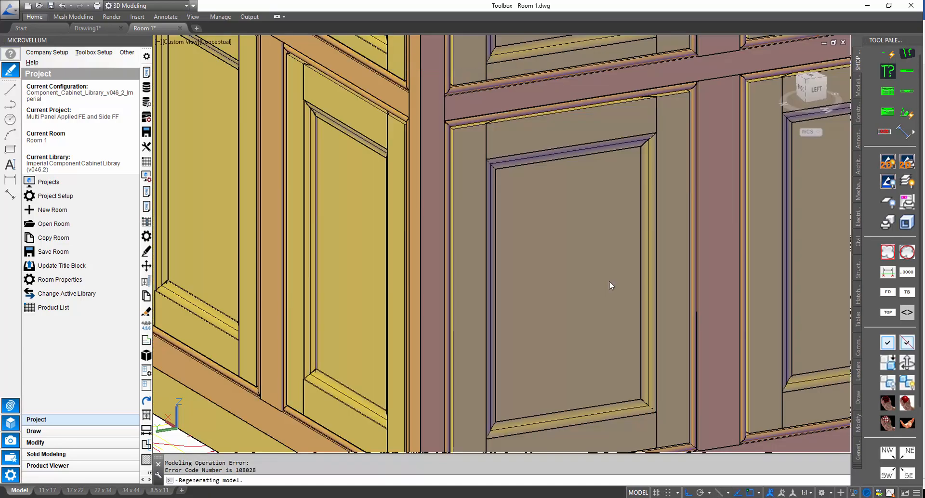
scroll(590, 309, down, 9)
scroll(558, 290, up, 3)
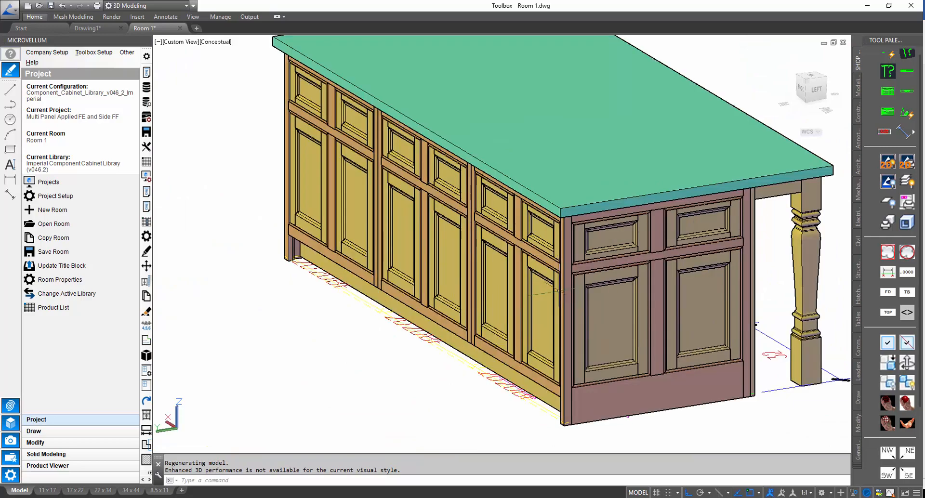
Bring back the whole room in a southeast 3D view and replace its 2D Wireframe visual style
click(907, 365)
drag(619, 285, 847, 396)
key(Escape)
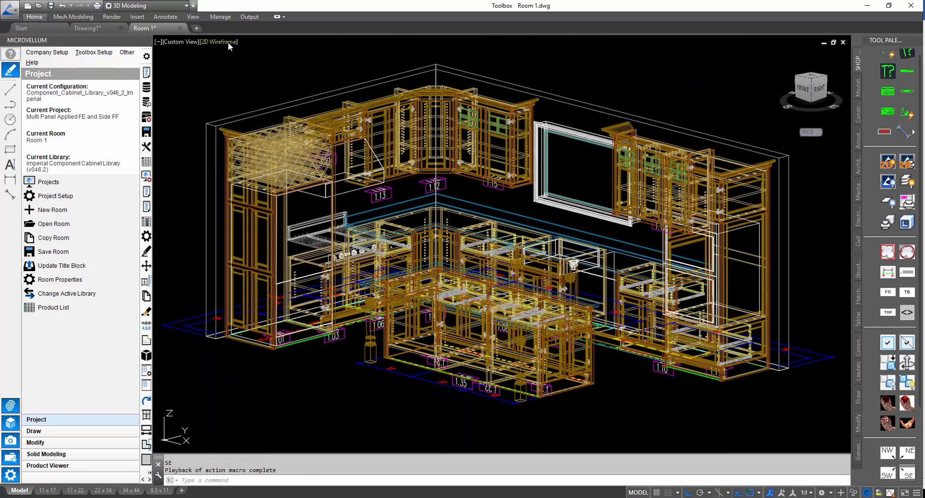
click(228, 43)
click(256, 76)
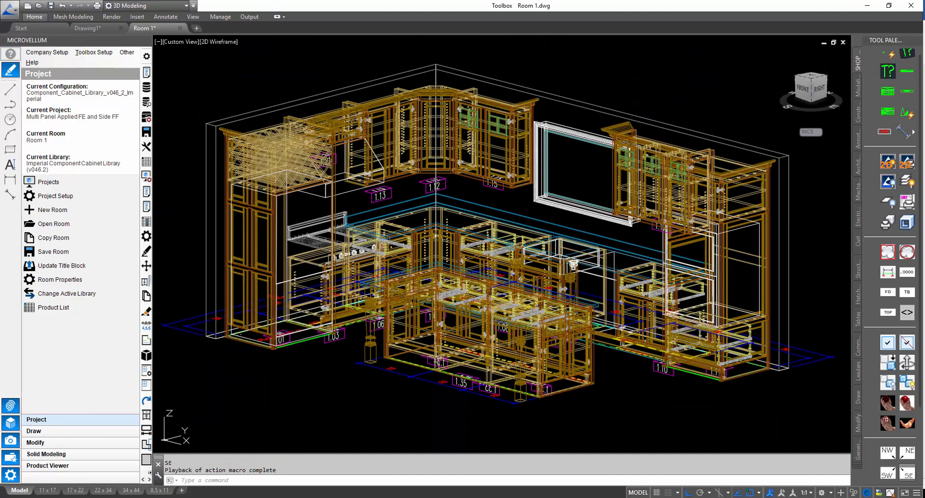